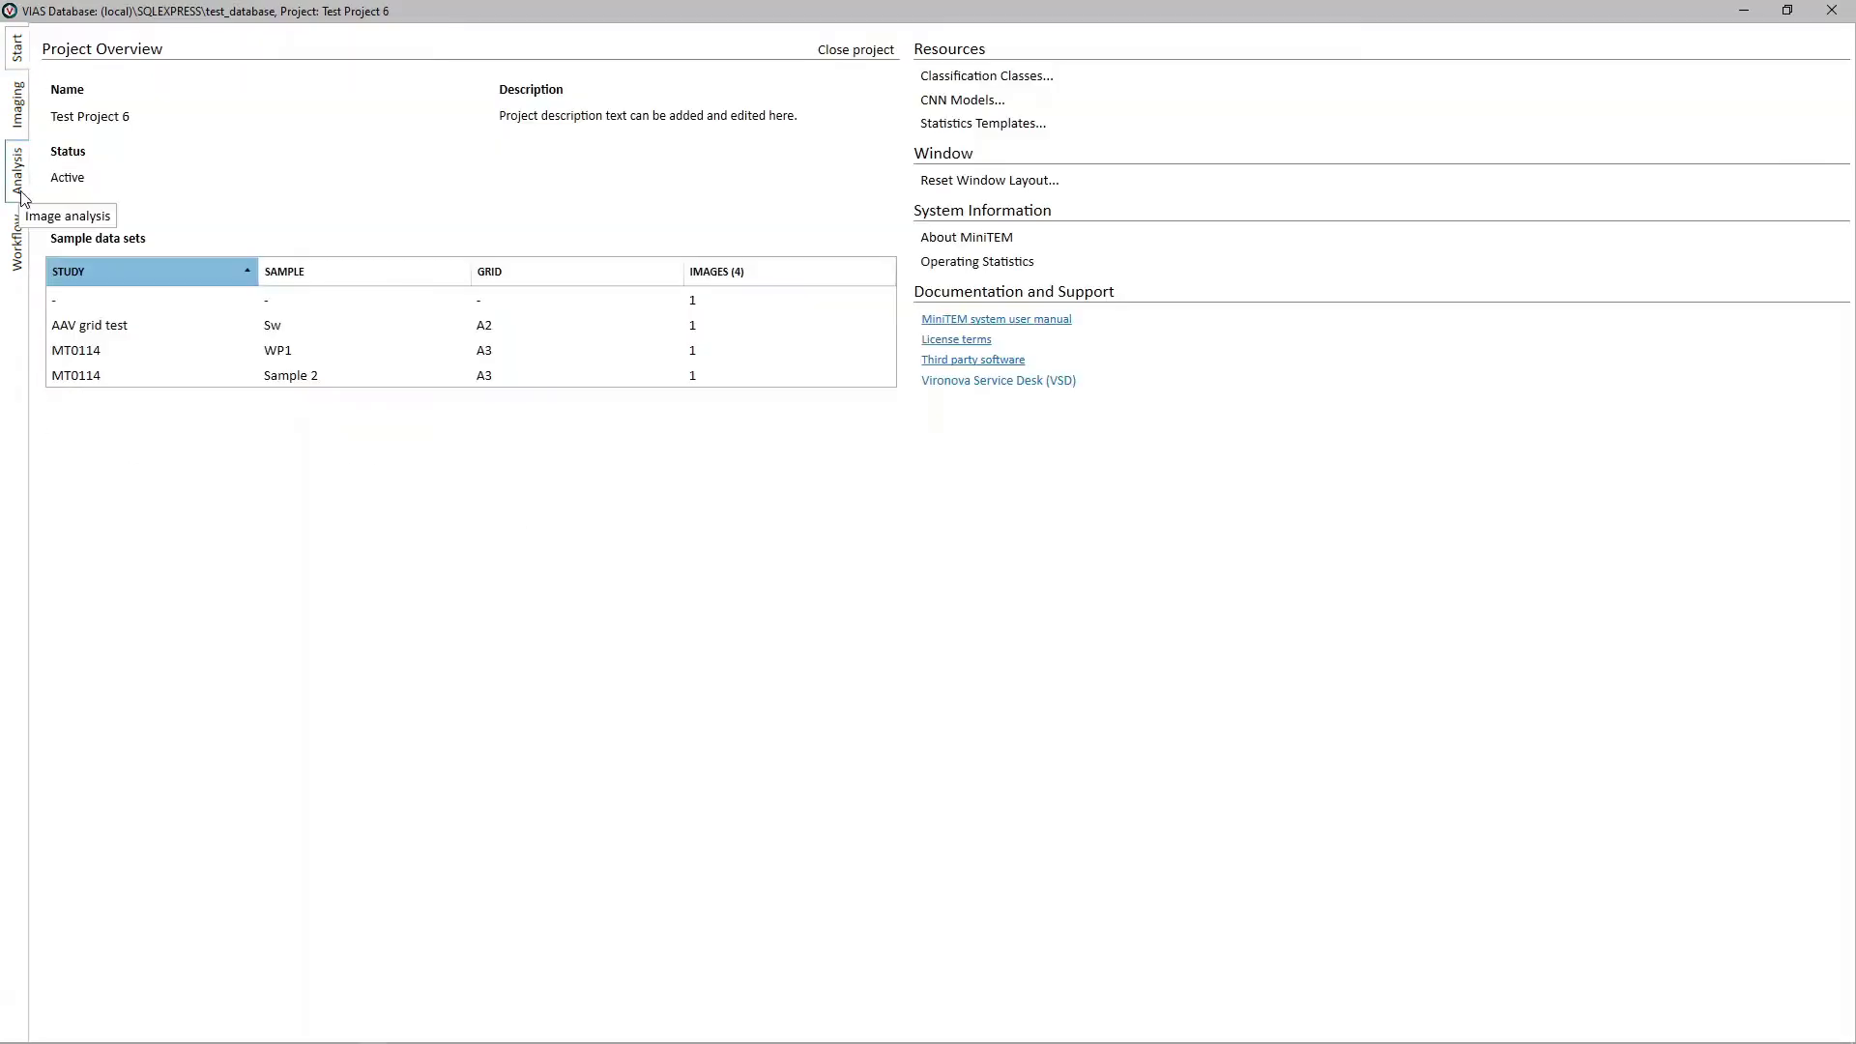
Bring up the statistics tools in the image analysis view and filter the images by the AAV mix tag
left_click(17, 172)
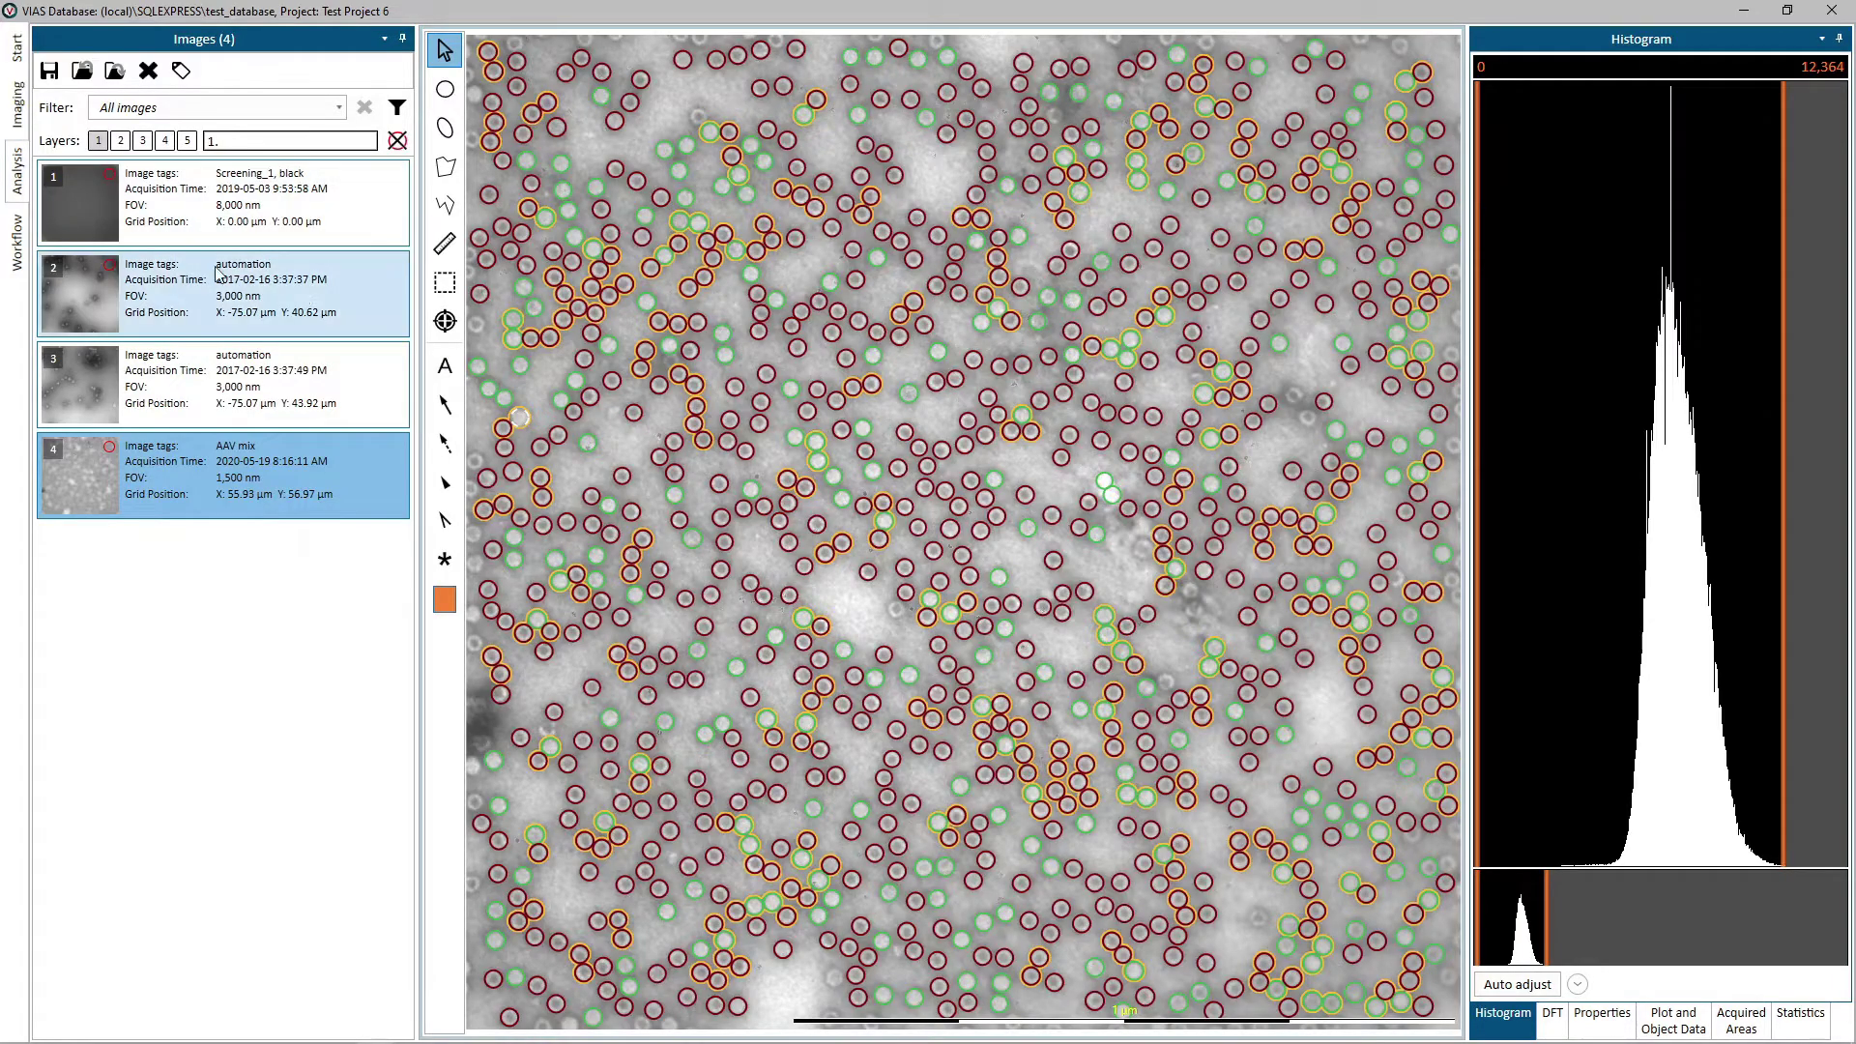
left_click(1802, 1025)
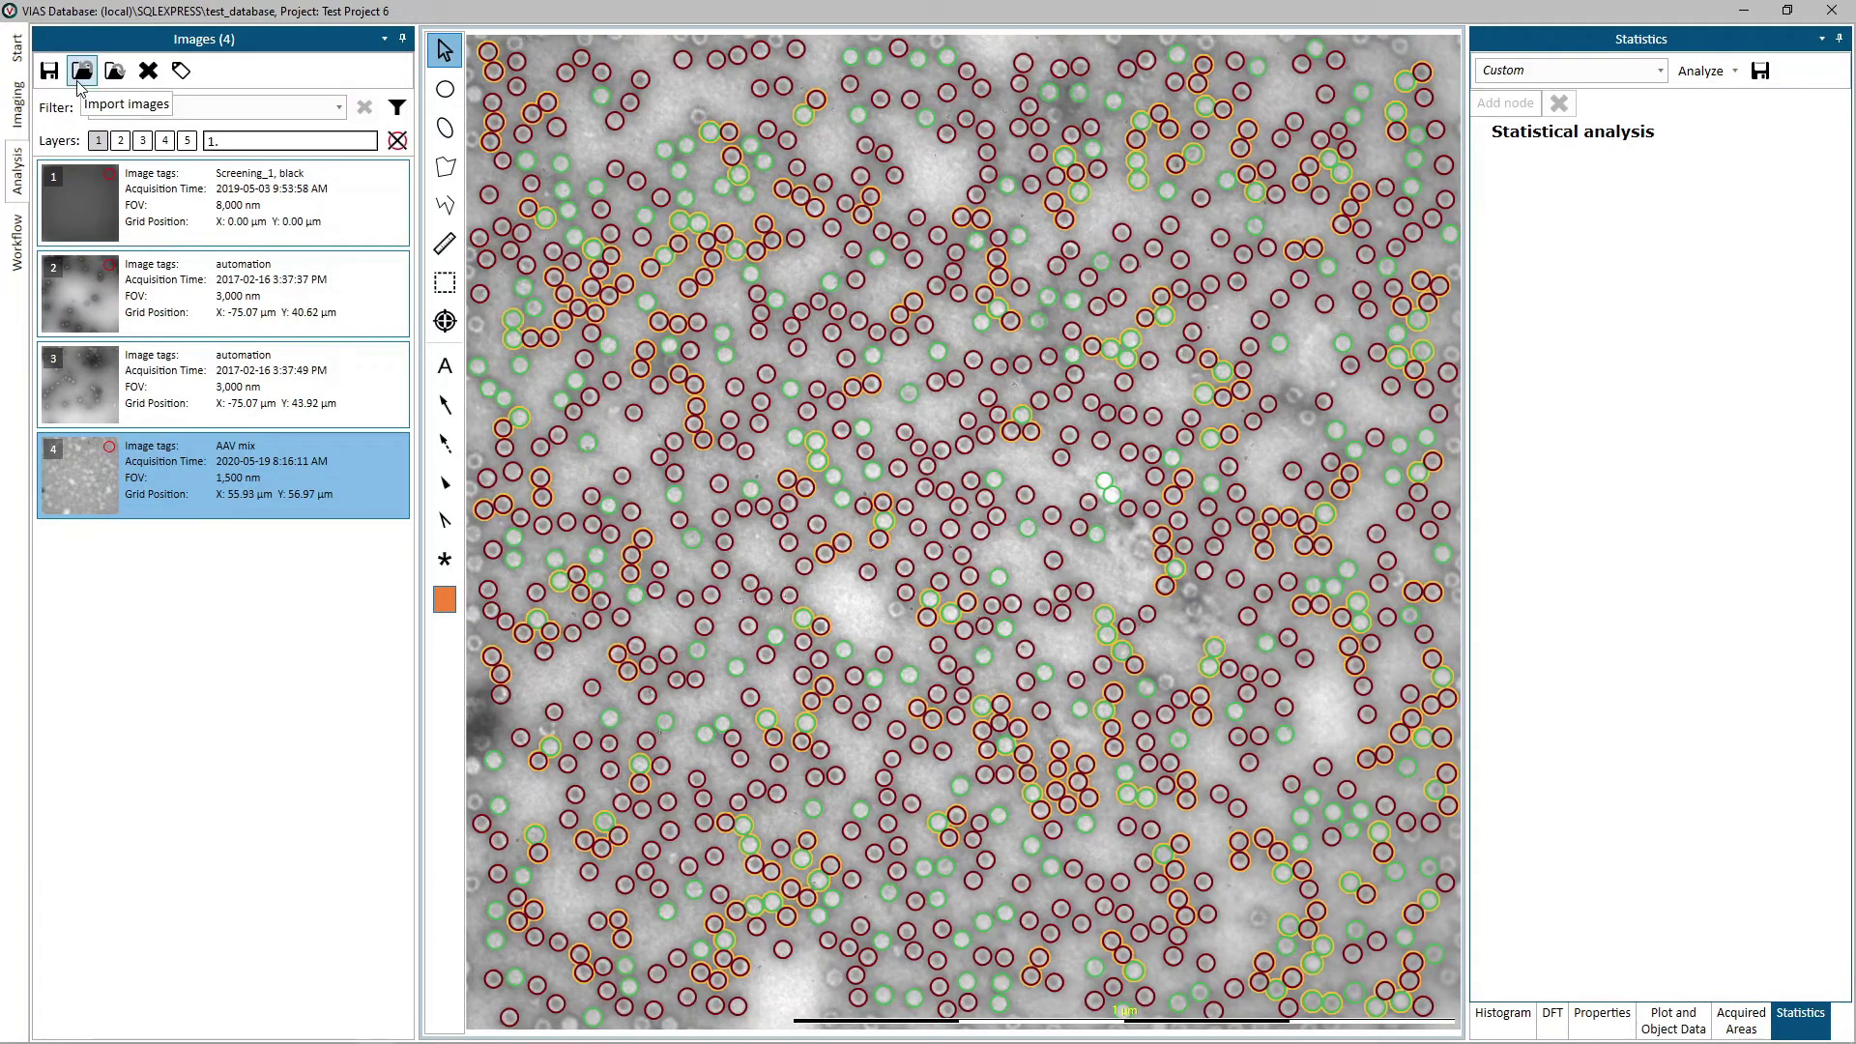
left_click(396, 108)
left_click(406, 273)
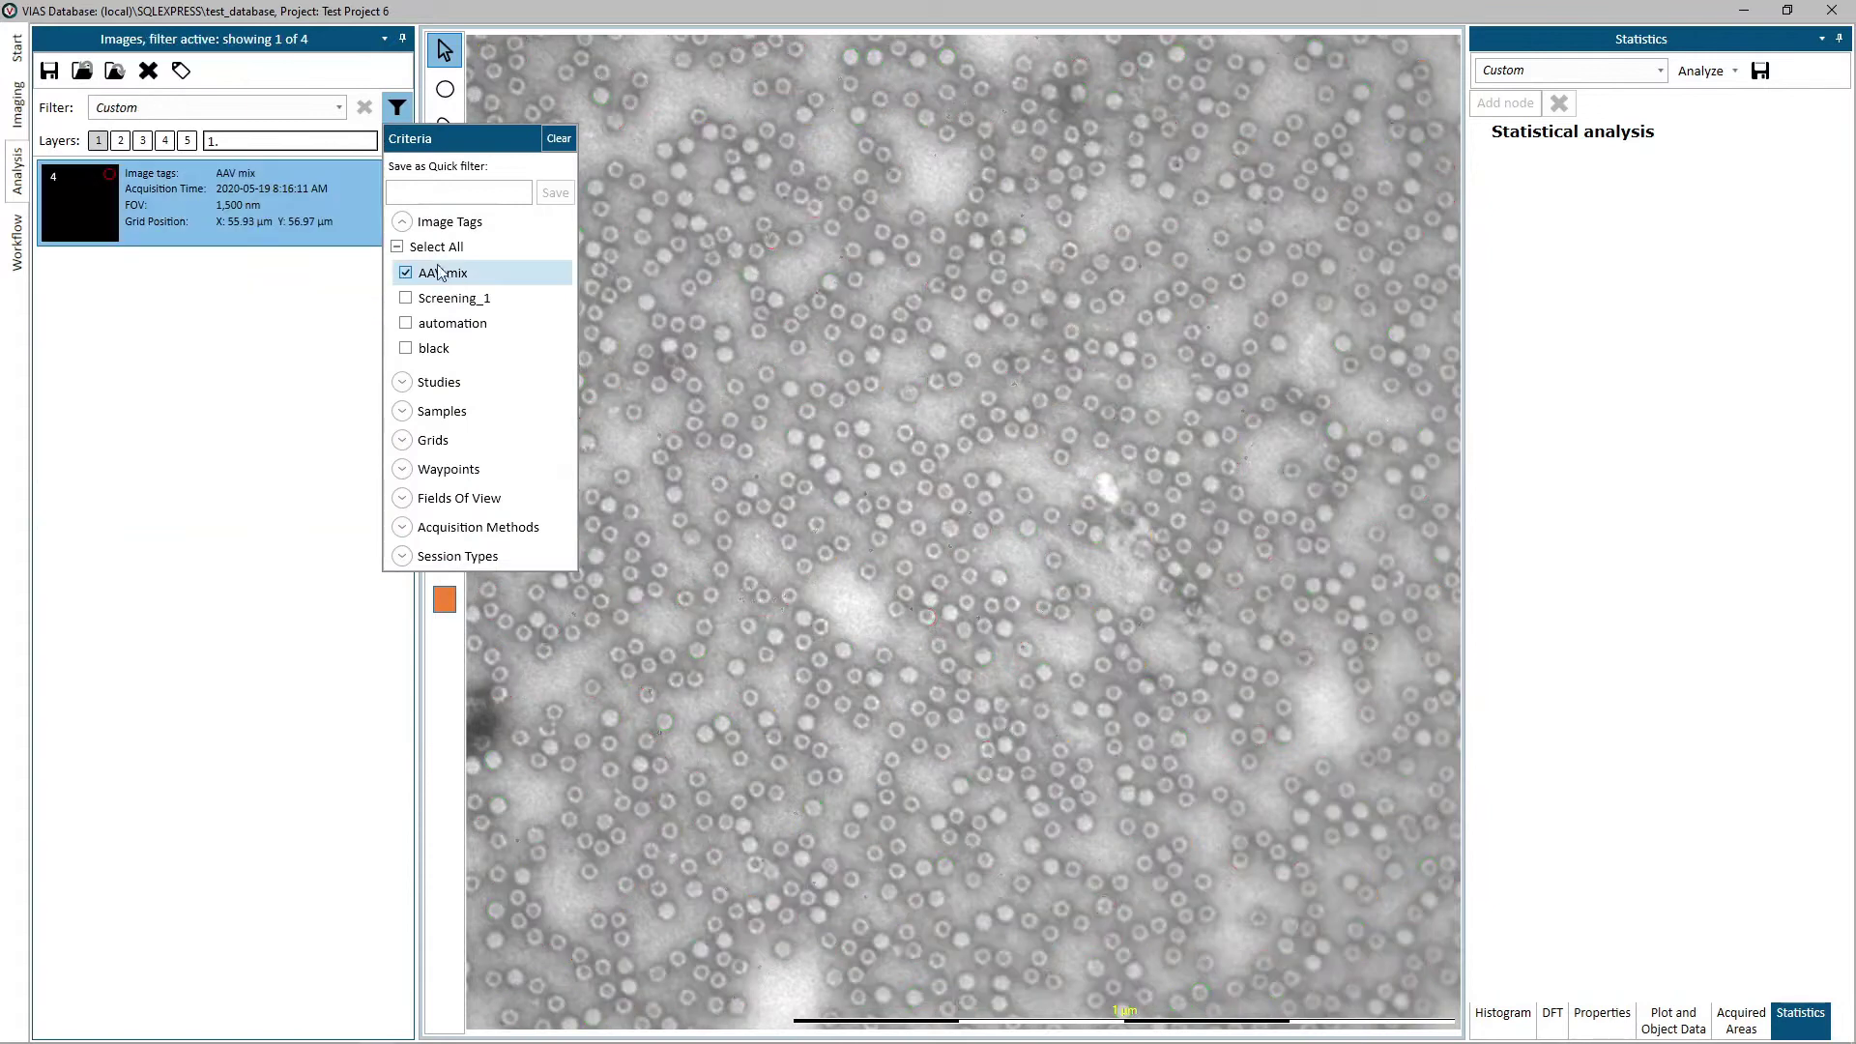
left_click(280, 63)
Display analysis layer 2 for the image, return to layer 1 and close the statistical analysis report
left_click(97, 141)
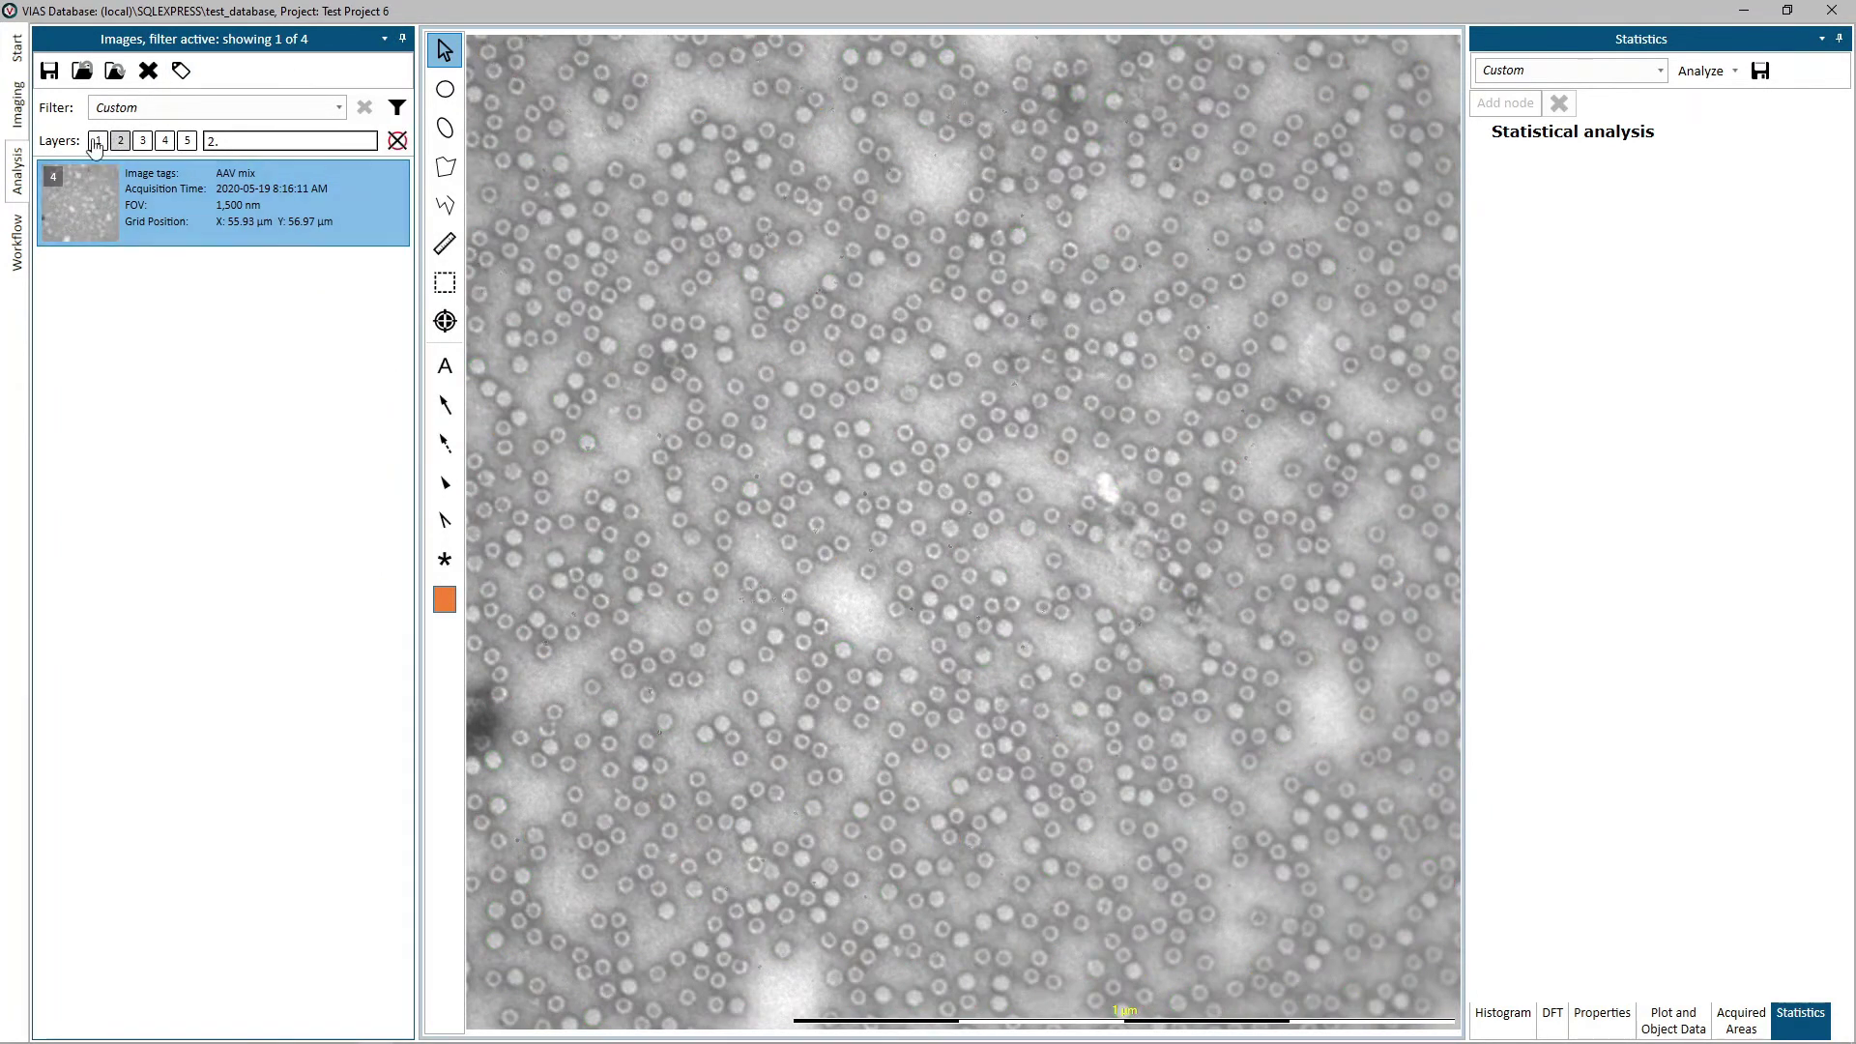
left_click(96, 141)
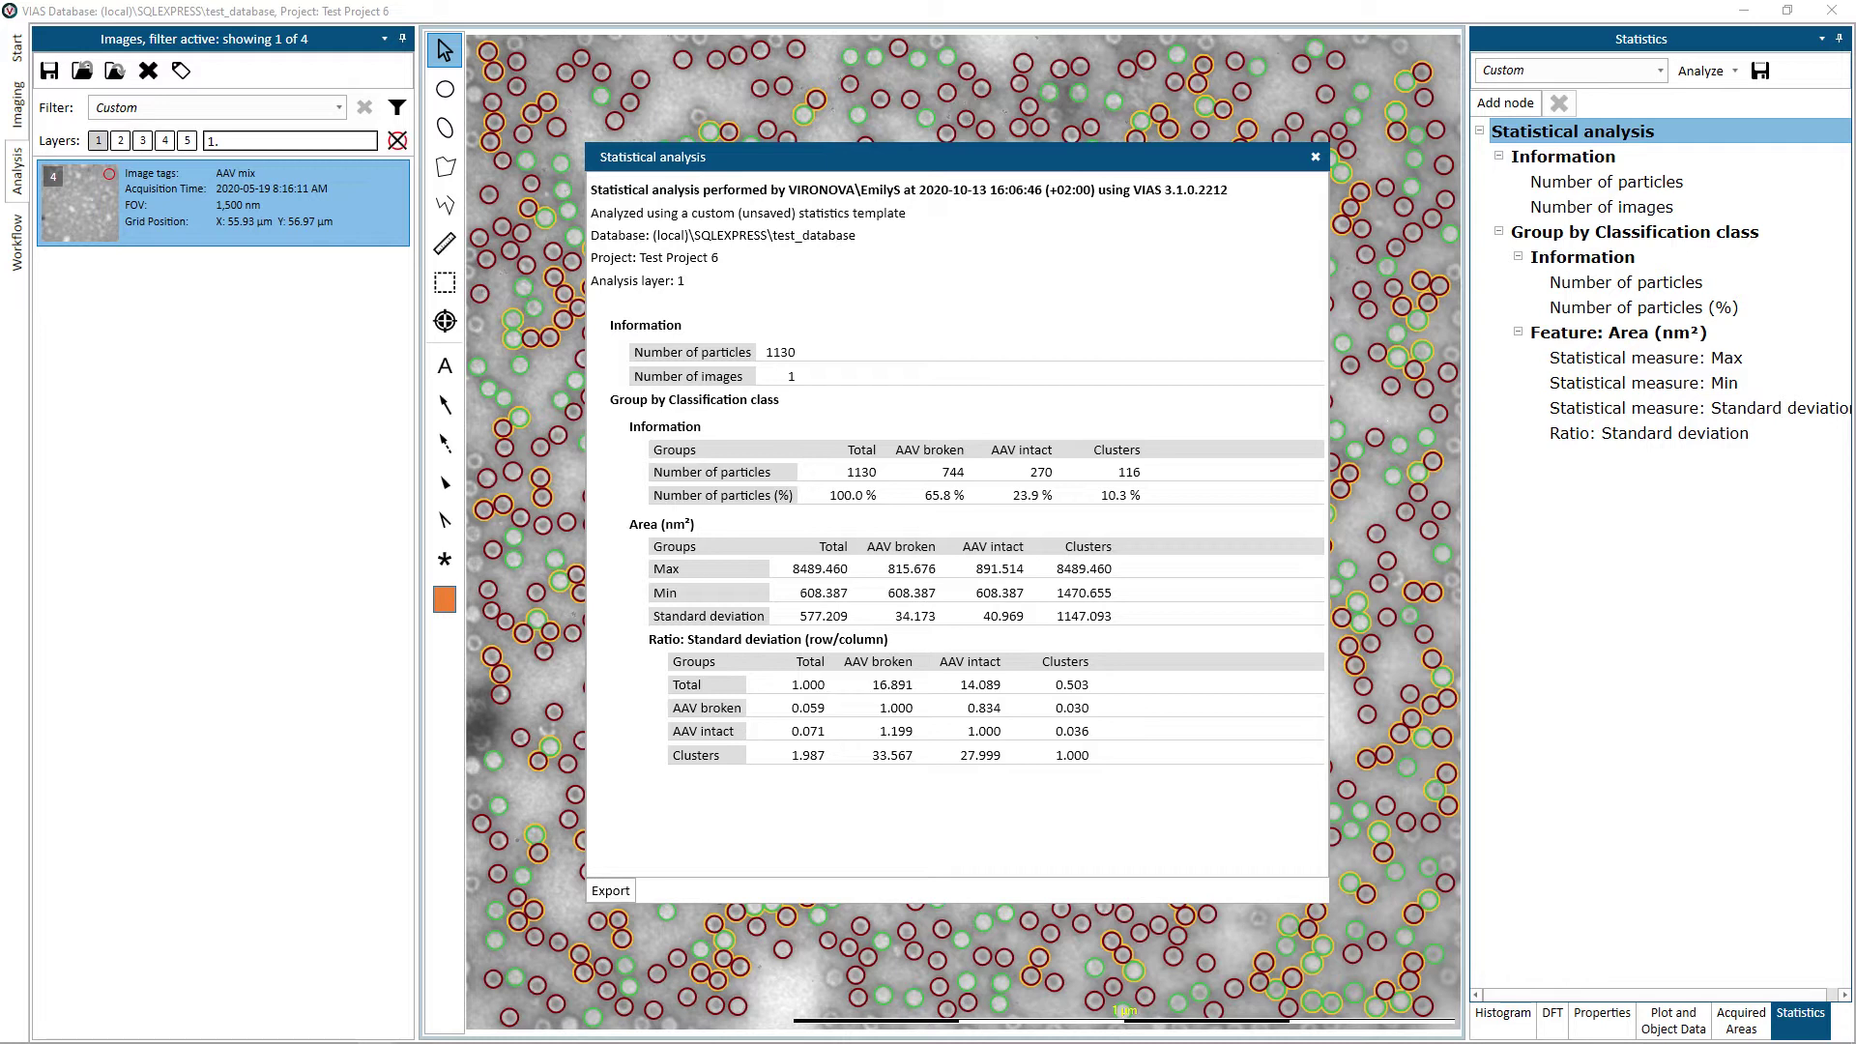
key("Escape")
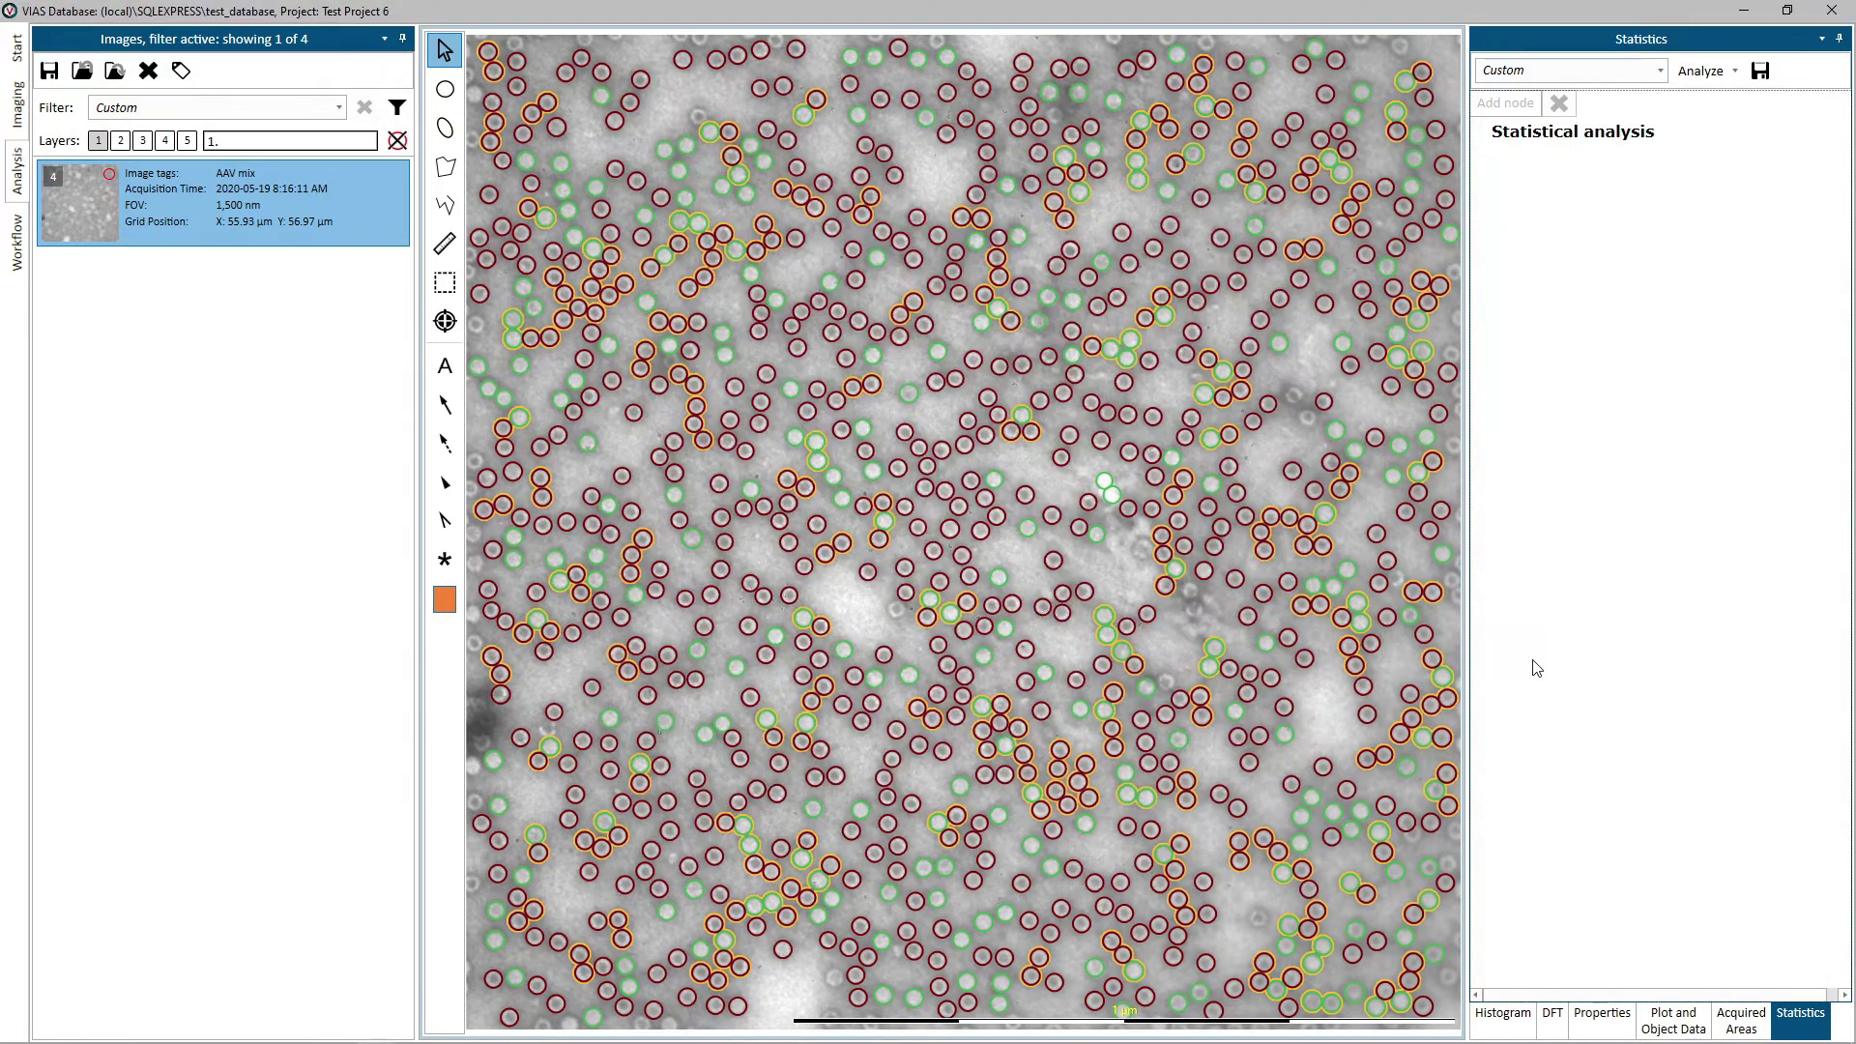
Add an Information node, a Circularity feature node and a Group by Classification class node under Statistical analysis
left_click(1494, 141)
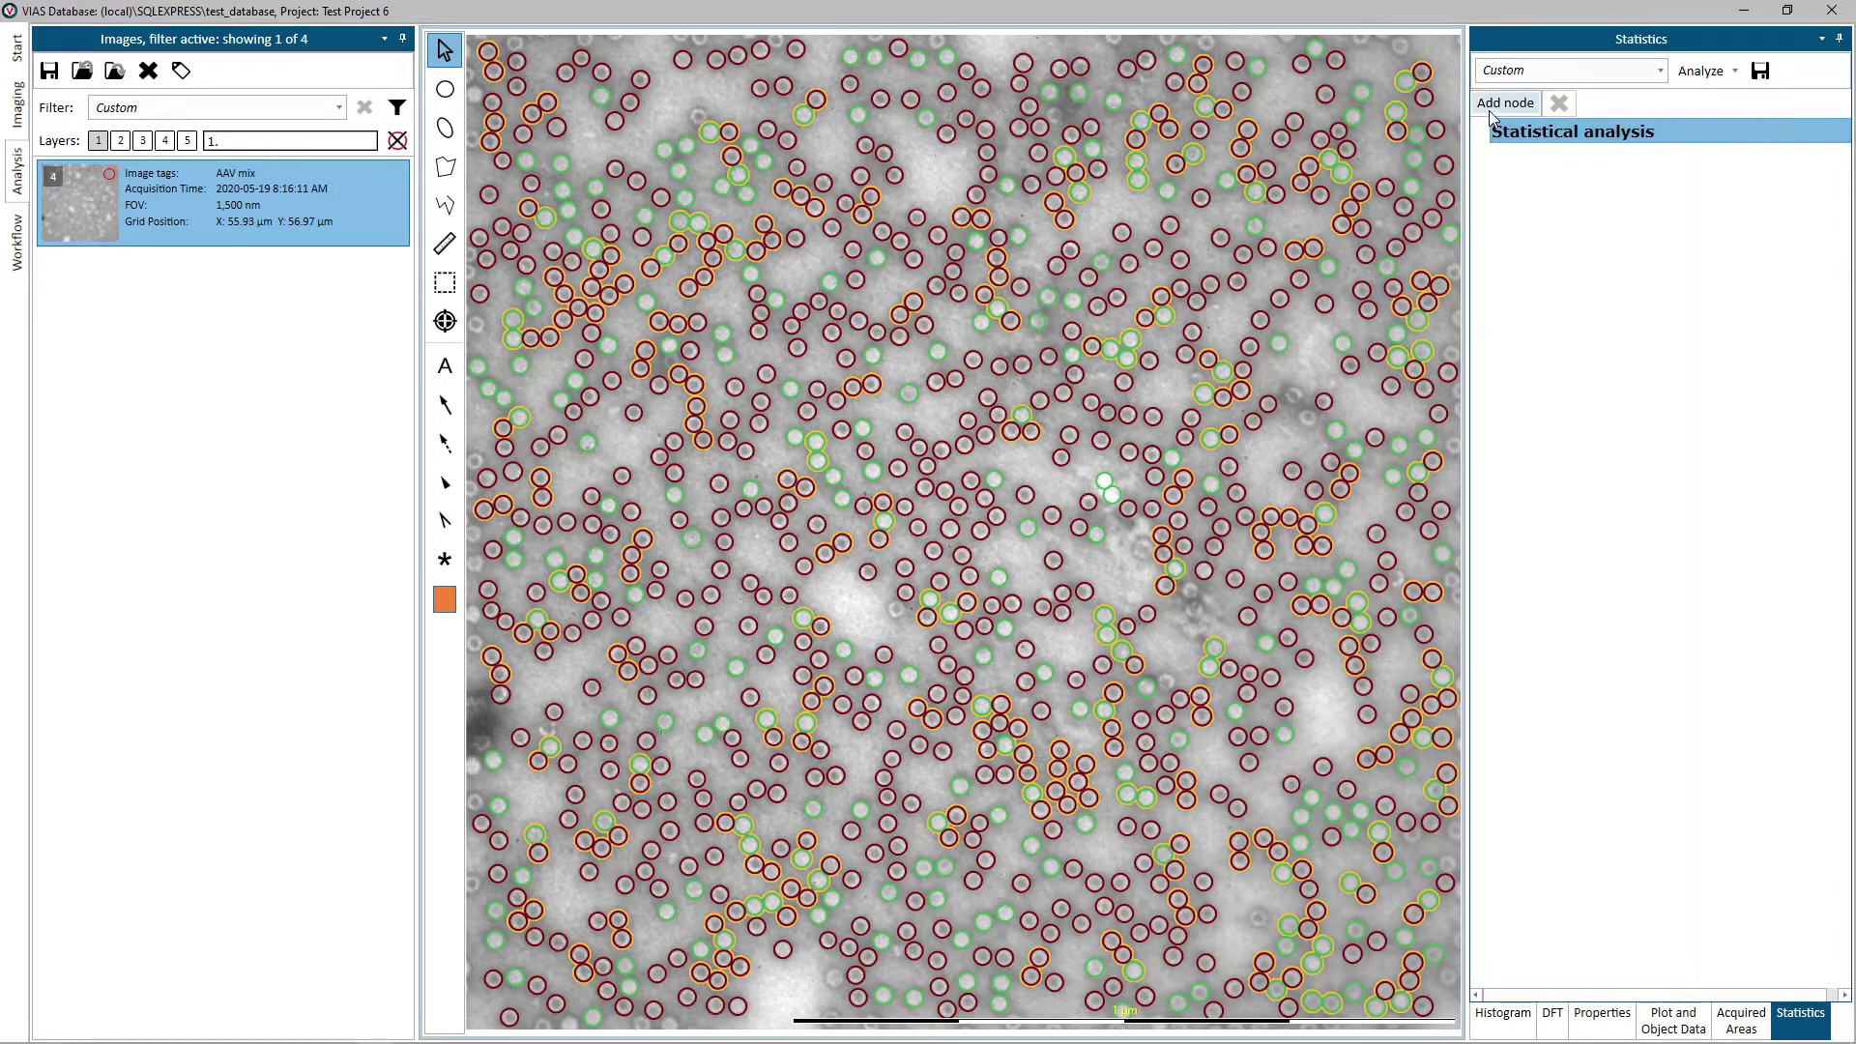
left_click(1489, 108)
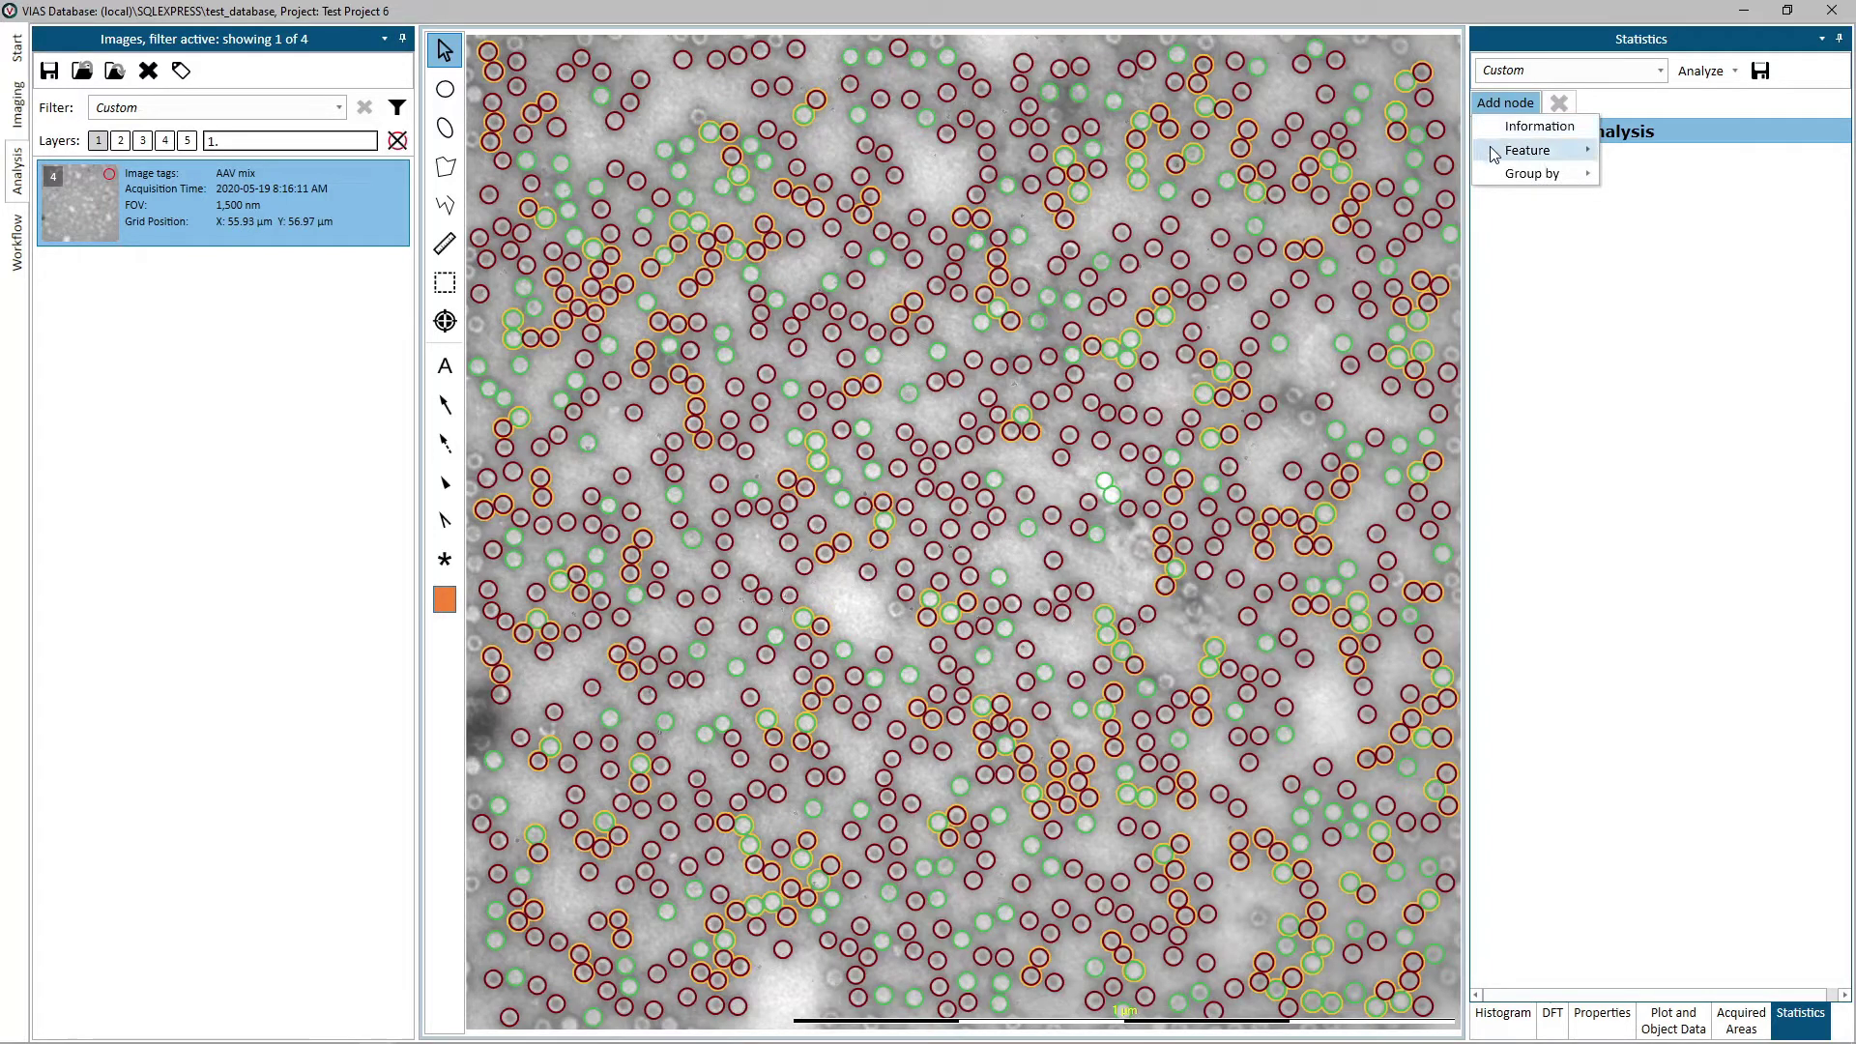
mouse_move(1495, 157)
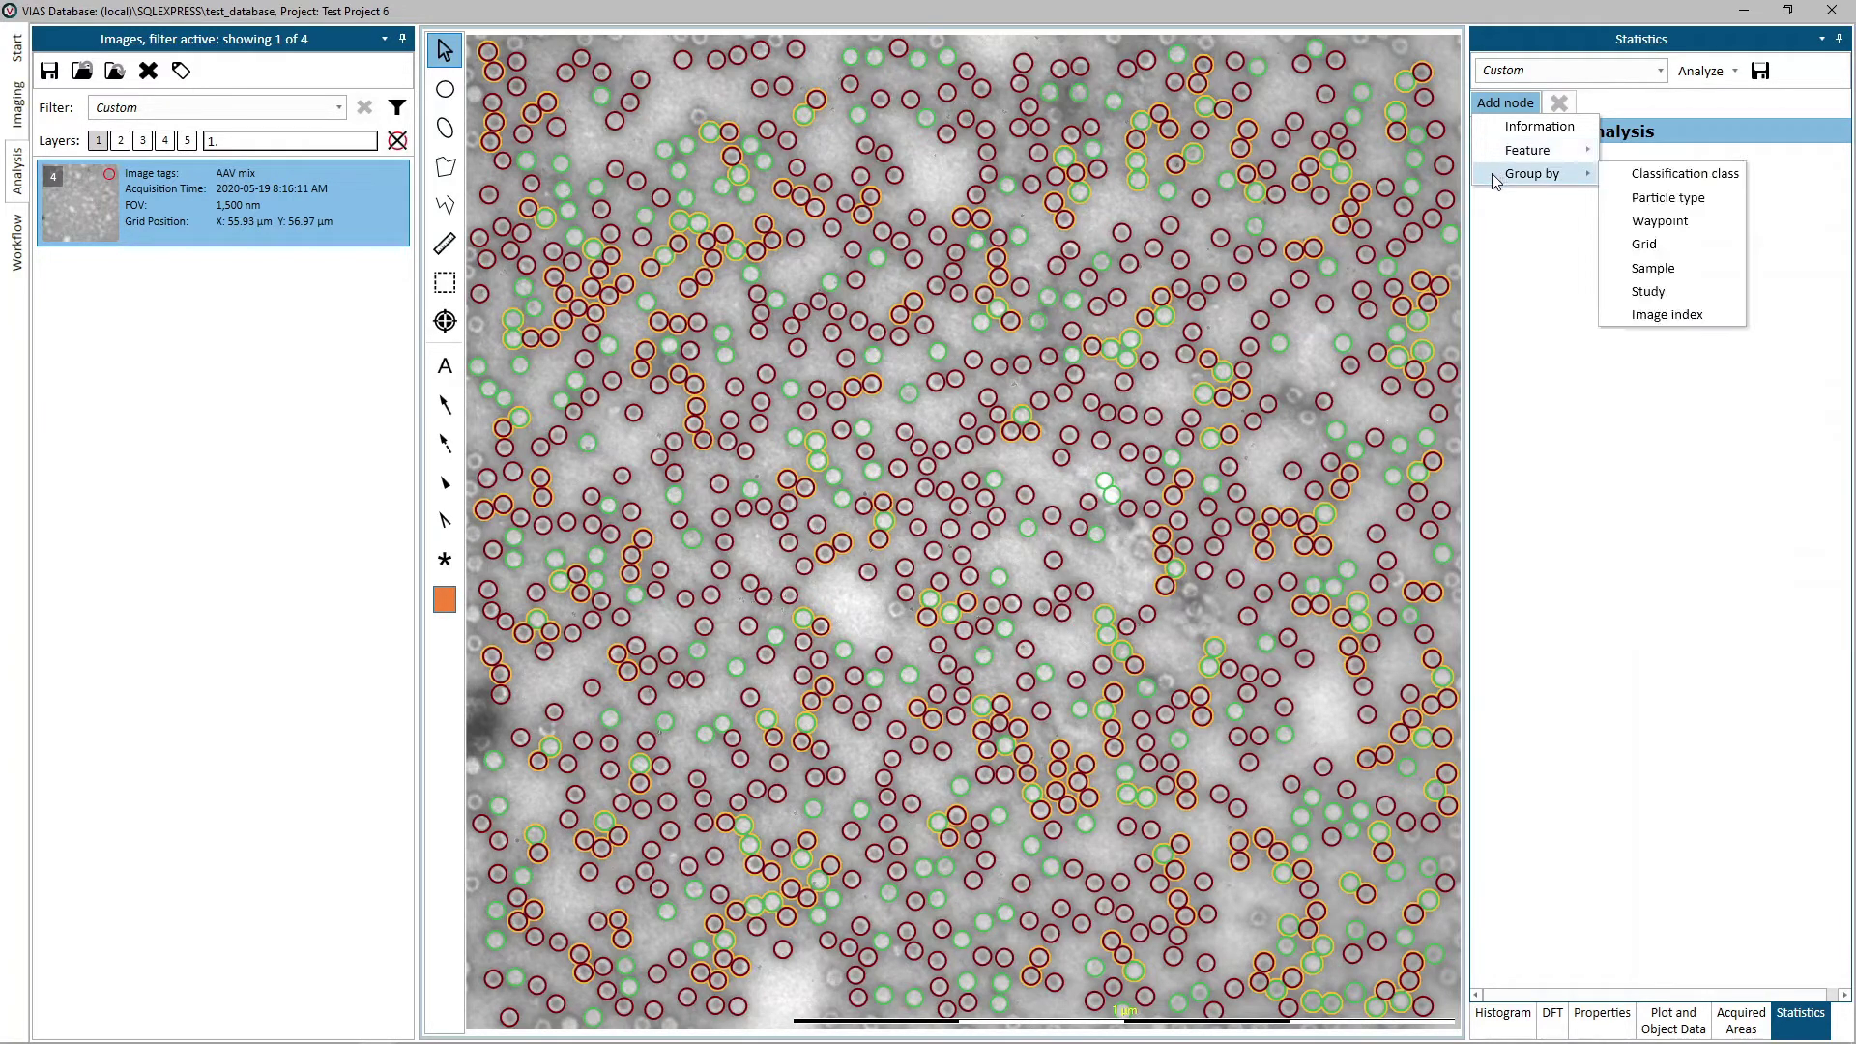
left_click(1506, 103)
left_click(1505, 103)
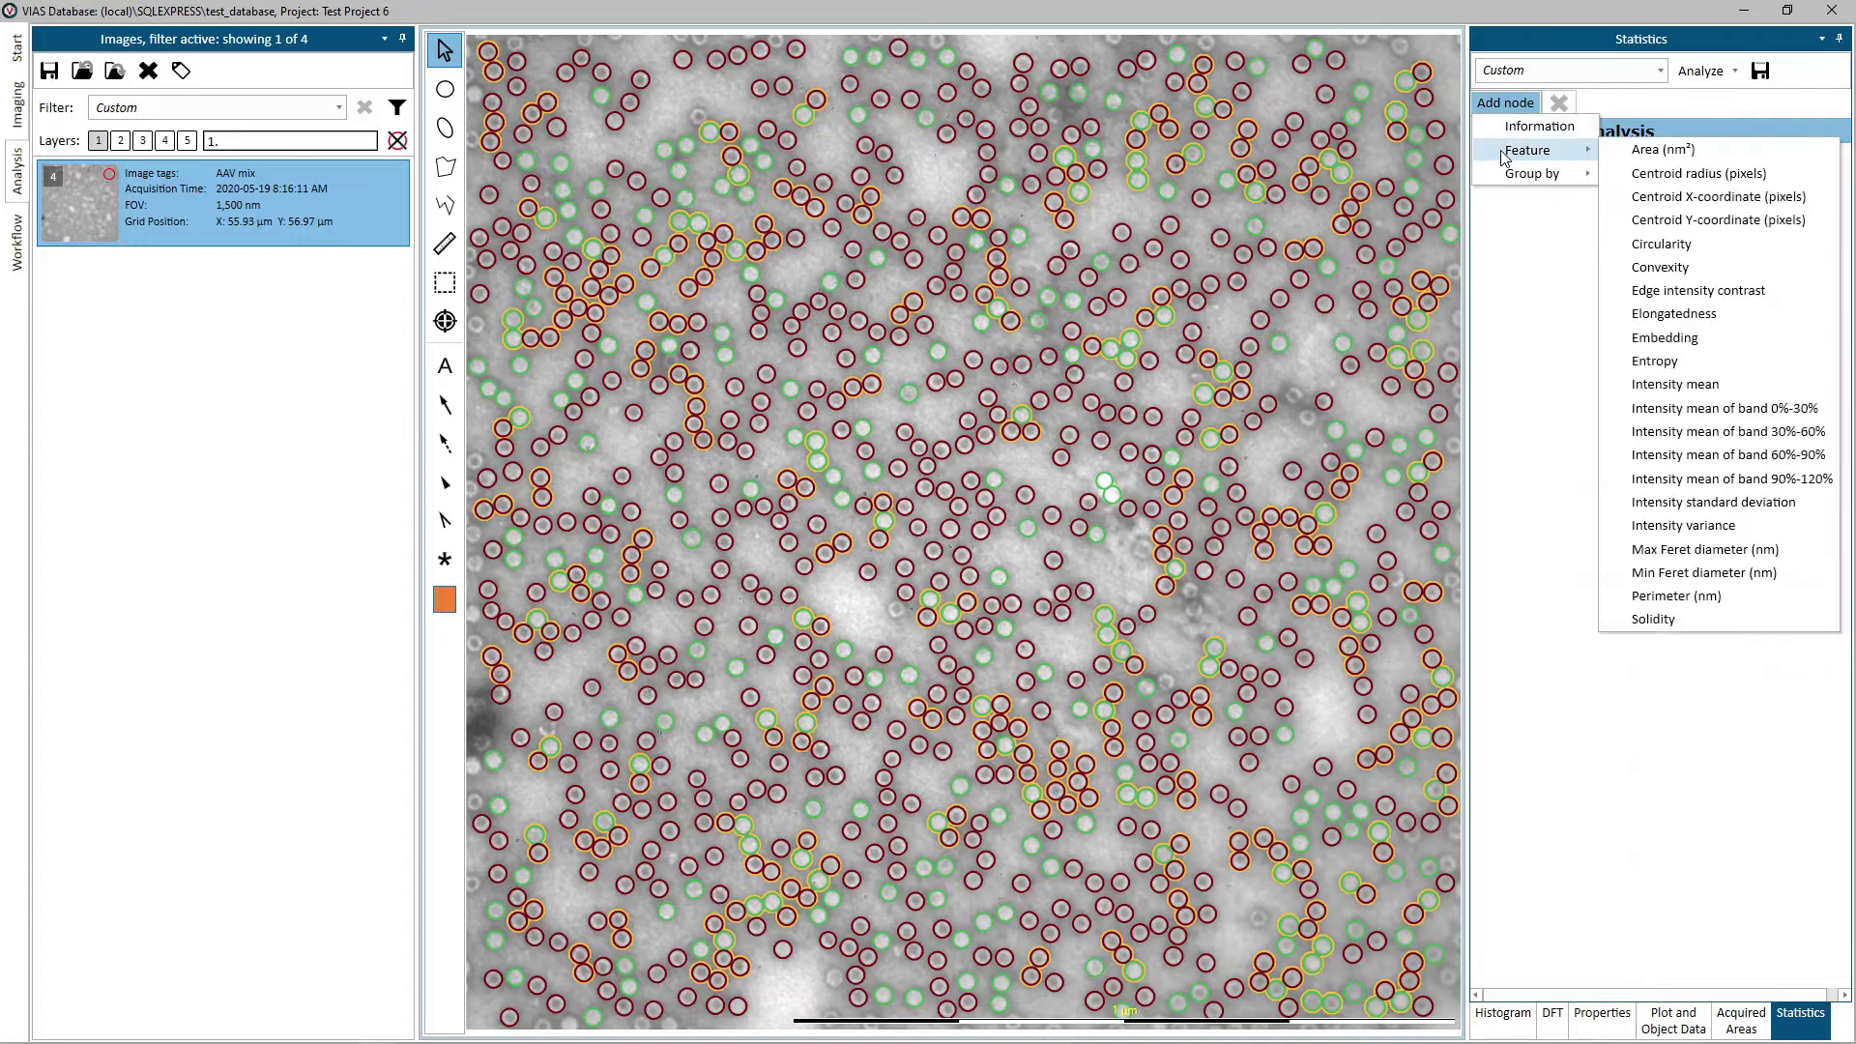
left_click(1654, 243)
left_click(1644, 177)
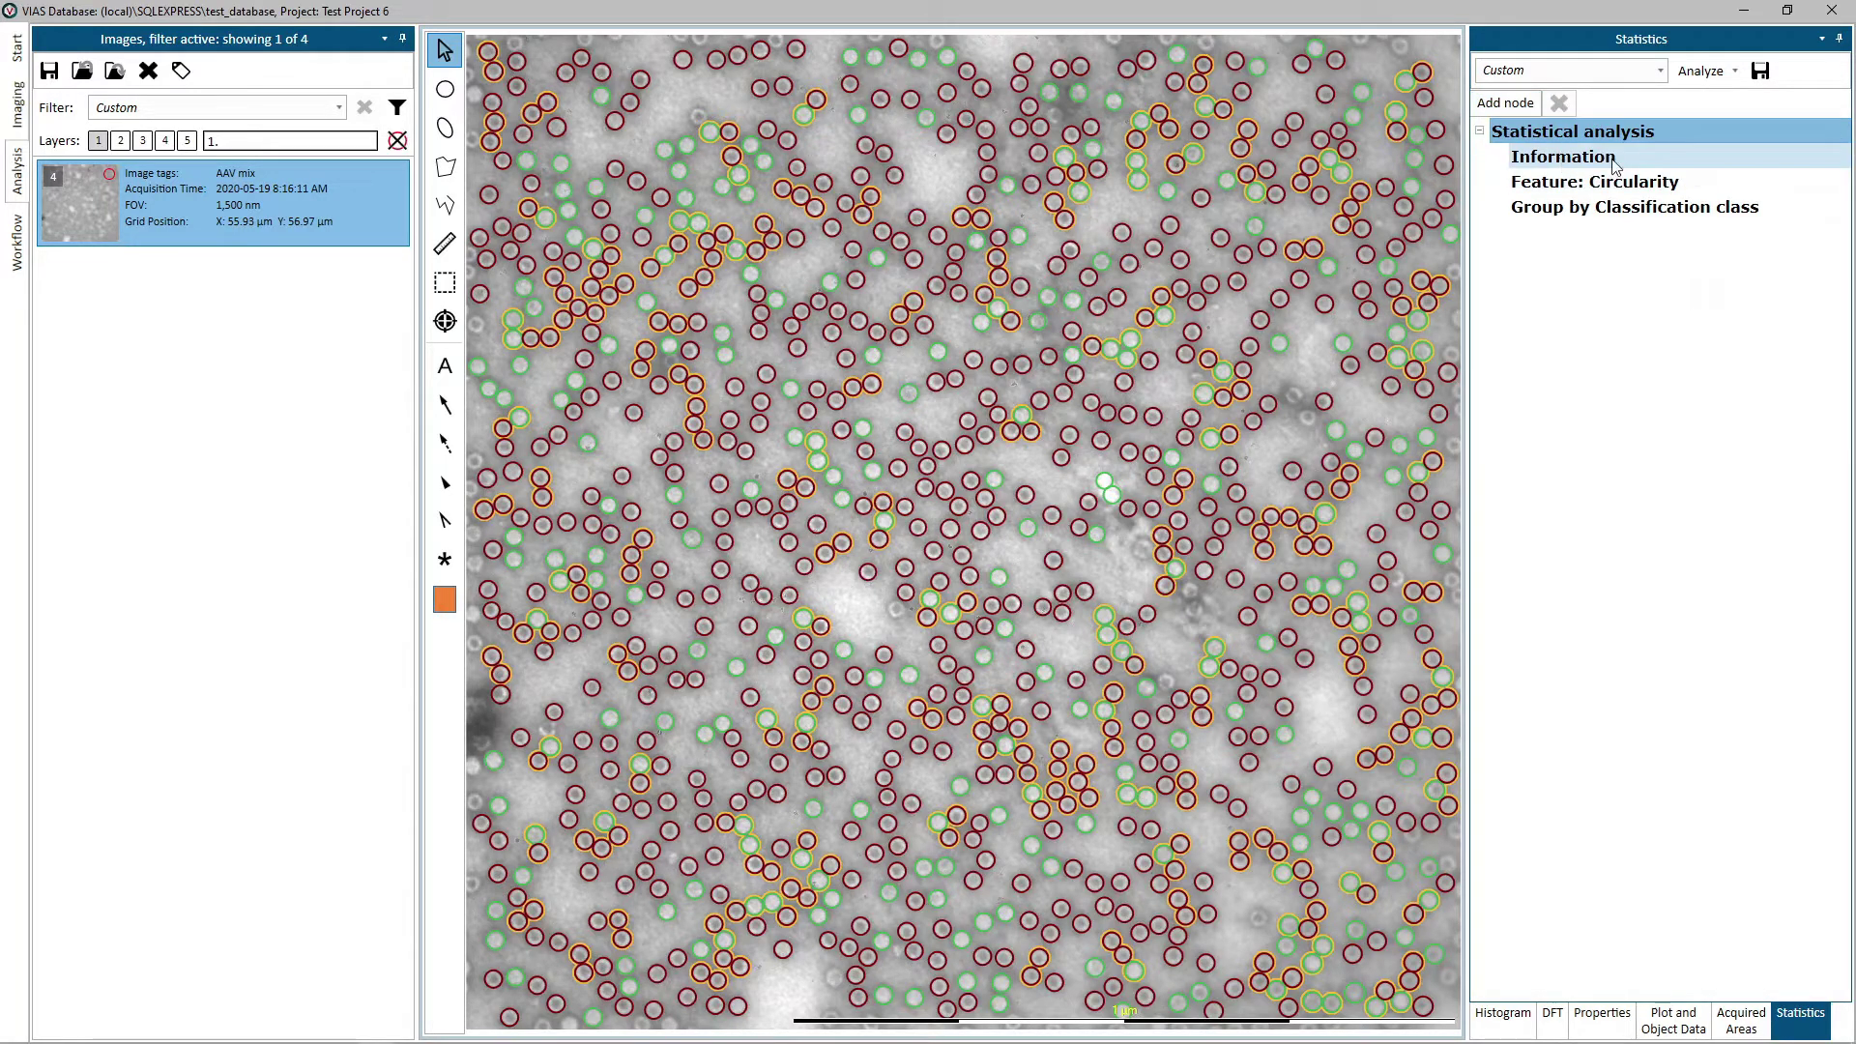
Examine which child nodes can be added to the Information, Circularity feature and Group by Classification class nodes
left_click(1638, 159)
left_click(1509, 104)
mouse_move(1557, 127)
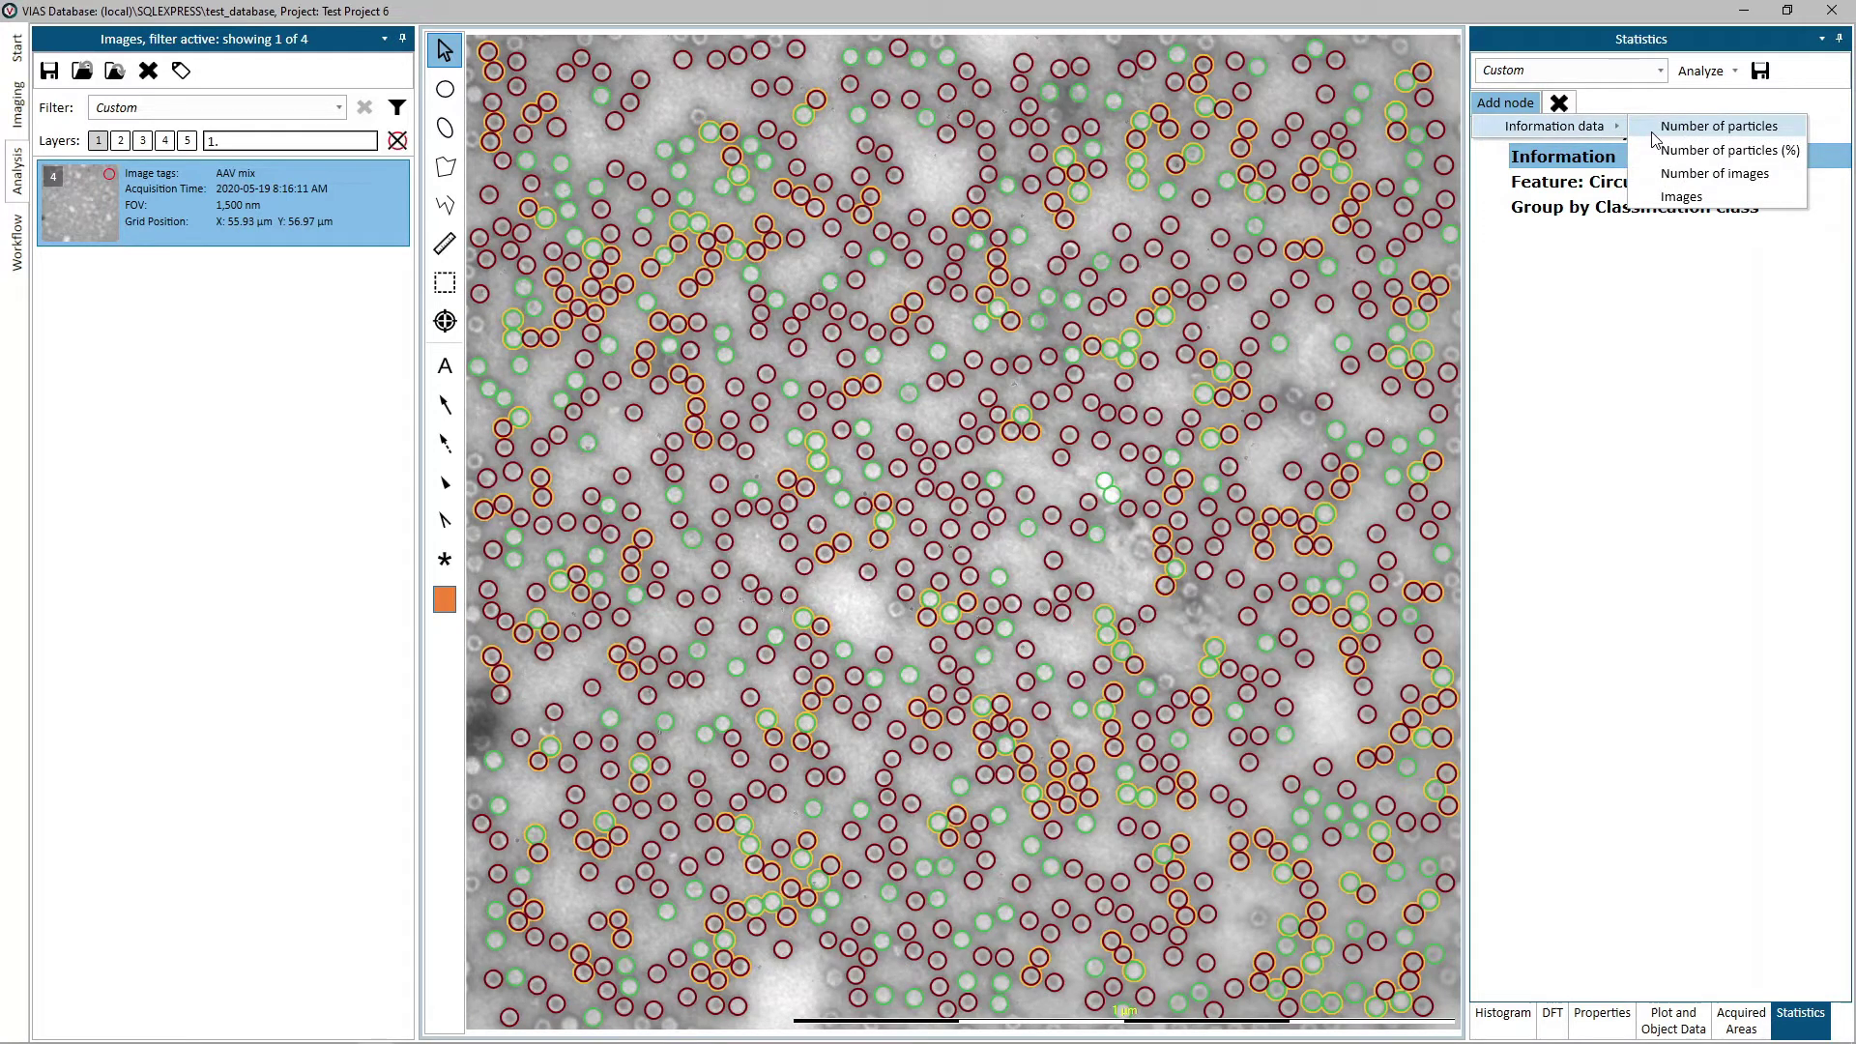
left_click(1573, 185)
left_click(1513, 109)
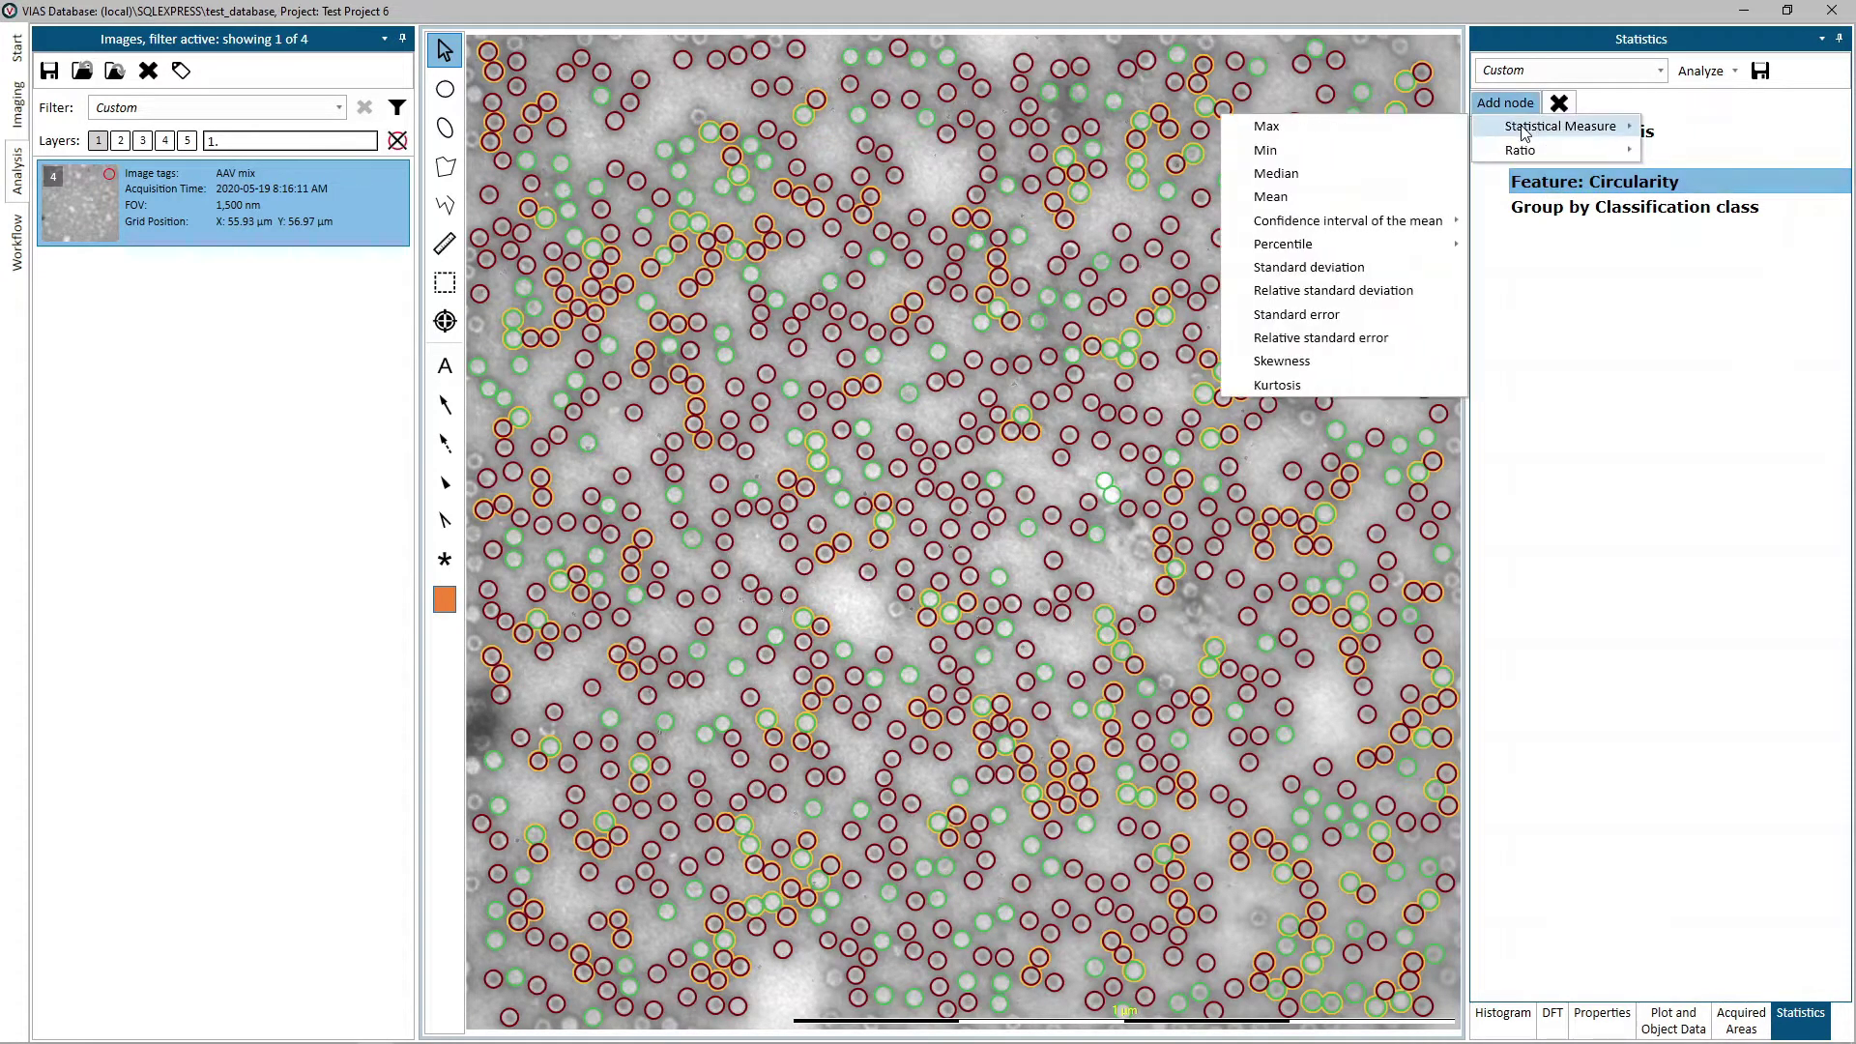
mouse_move(1501, 159)
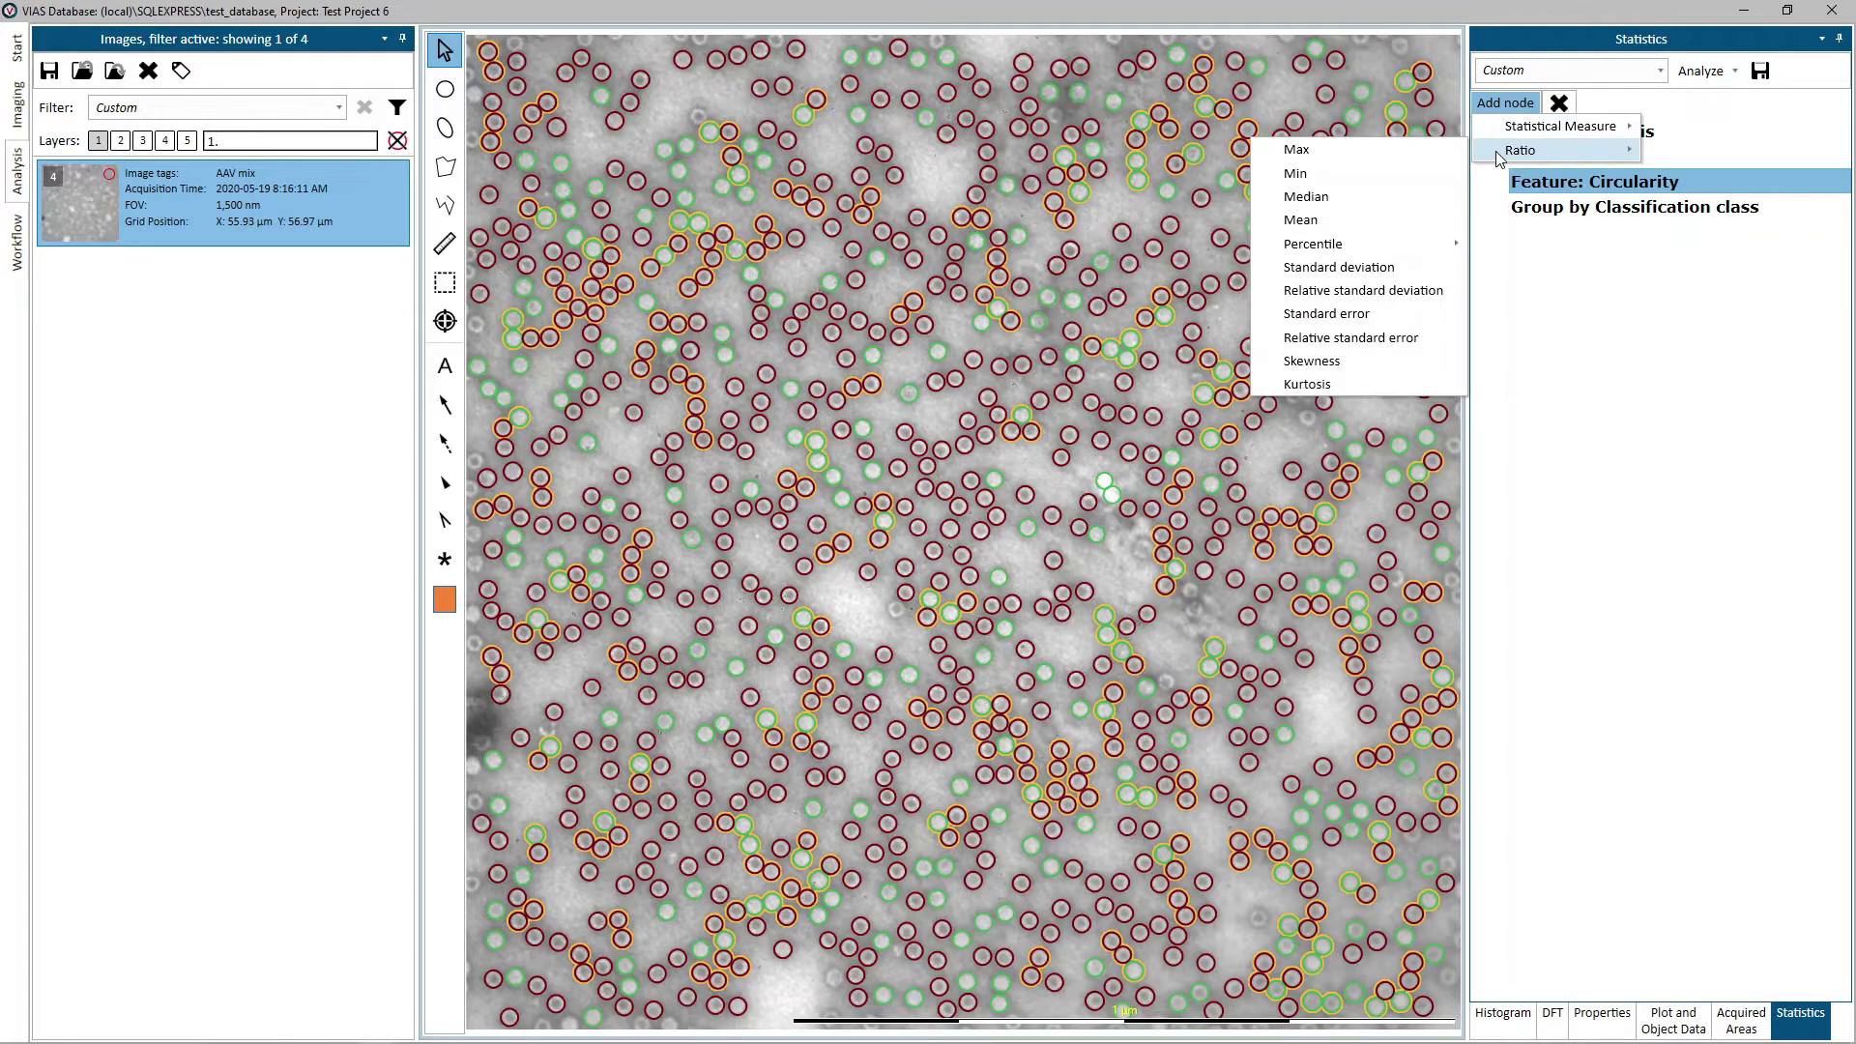
left_click(1539, 207)
left_click(1495, 104)
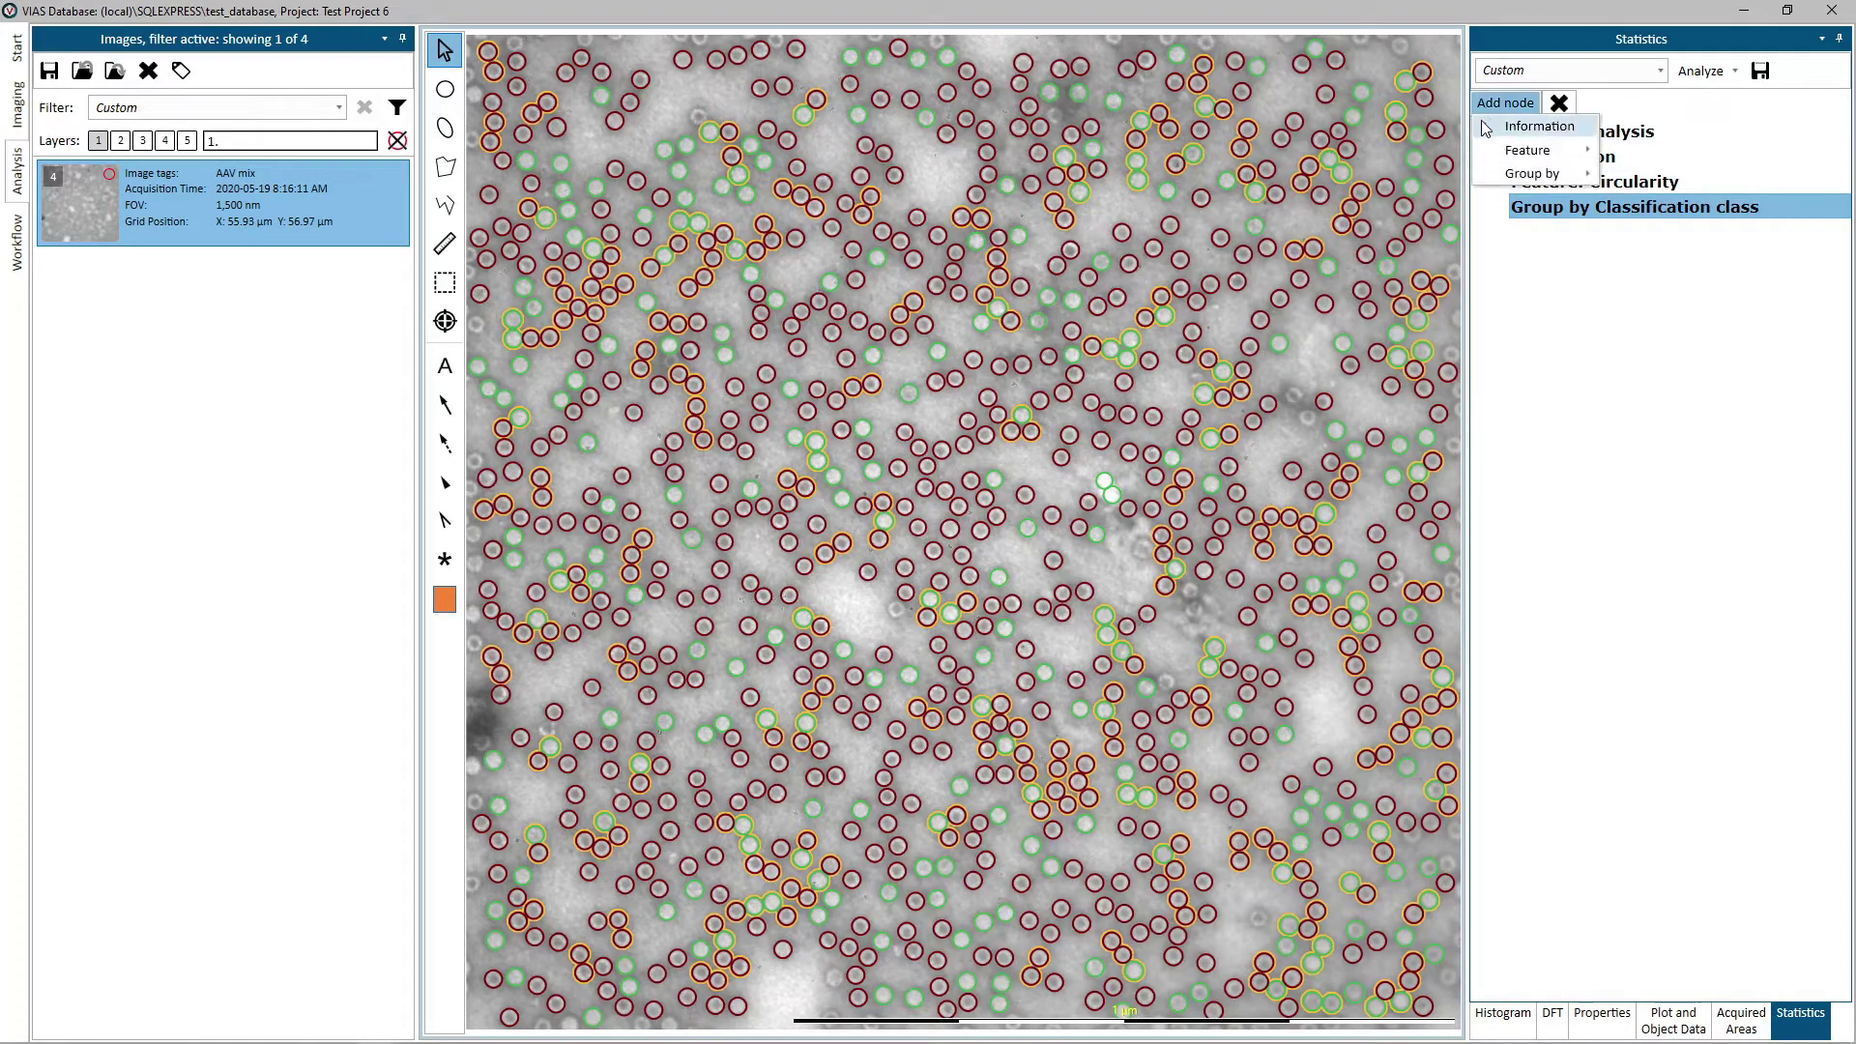
mouse_move(1497, 181)
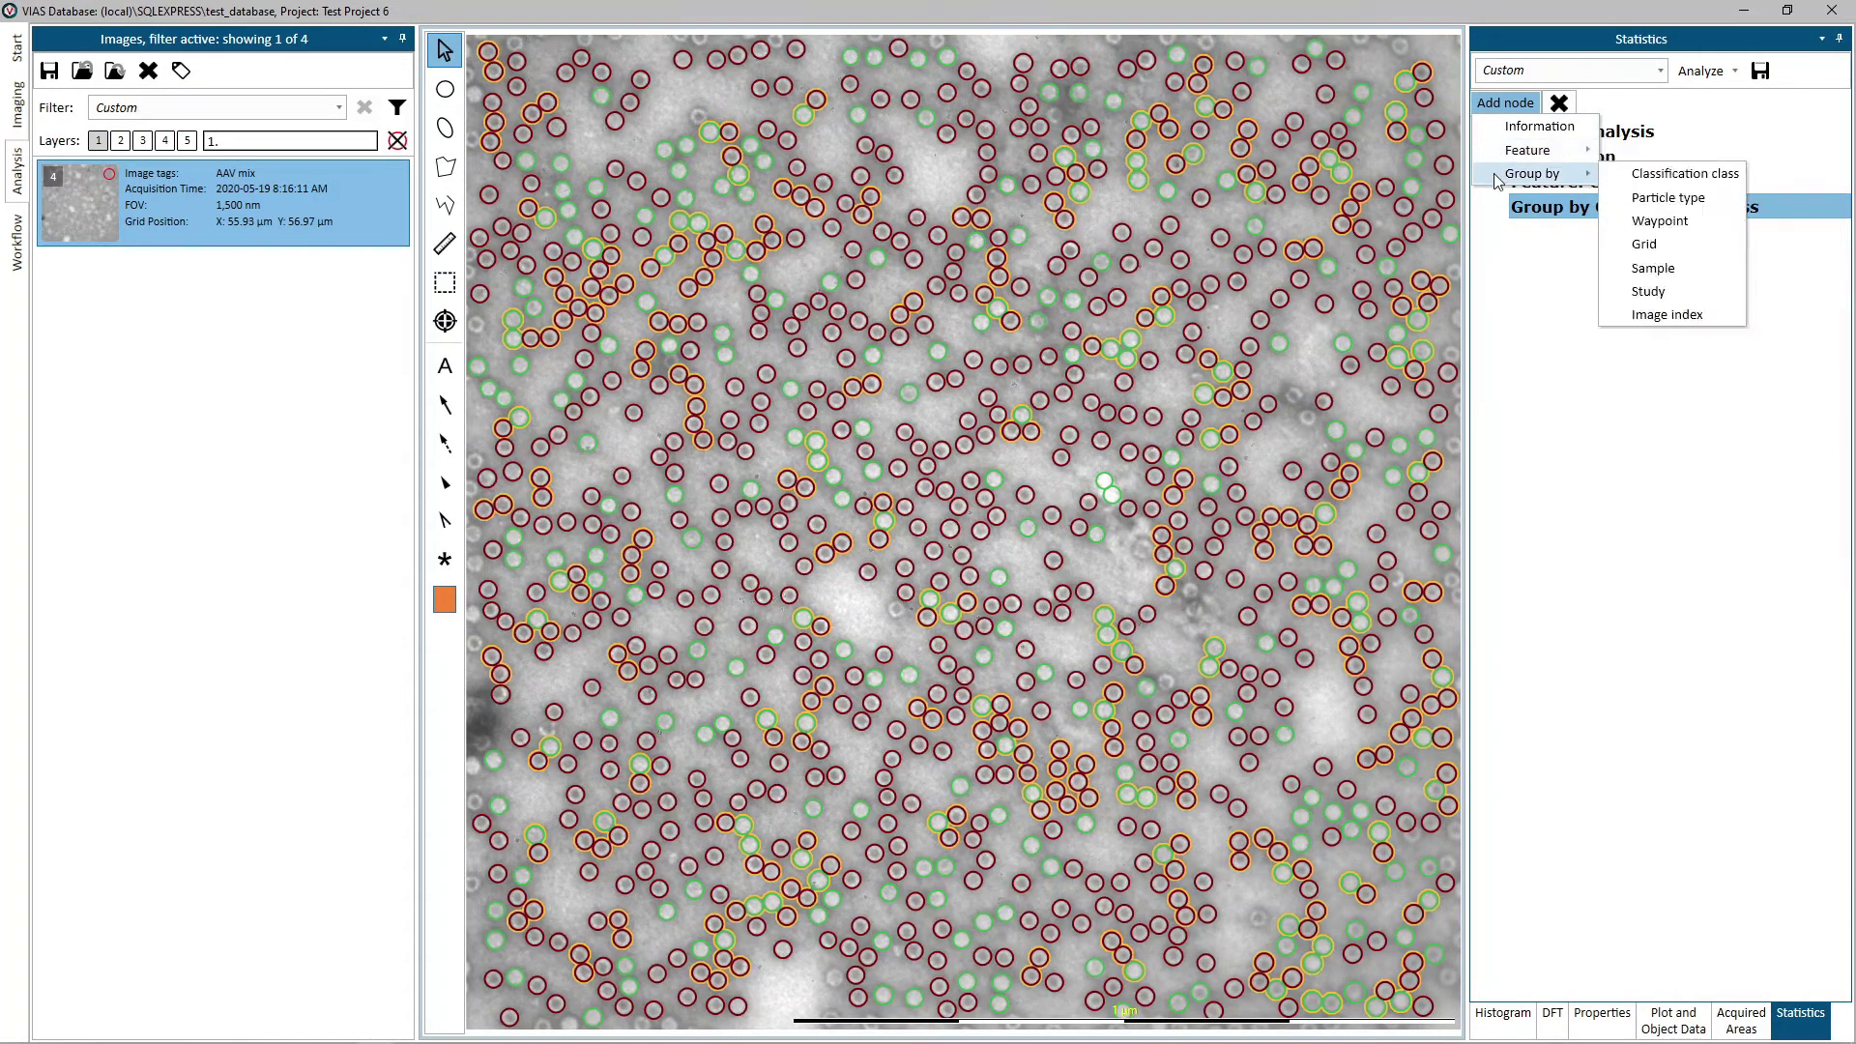
left_click(1498, 234)
Add Number of particles and Number of images to the Information node
left_click(1552, 163)
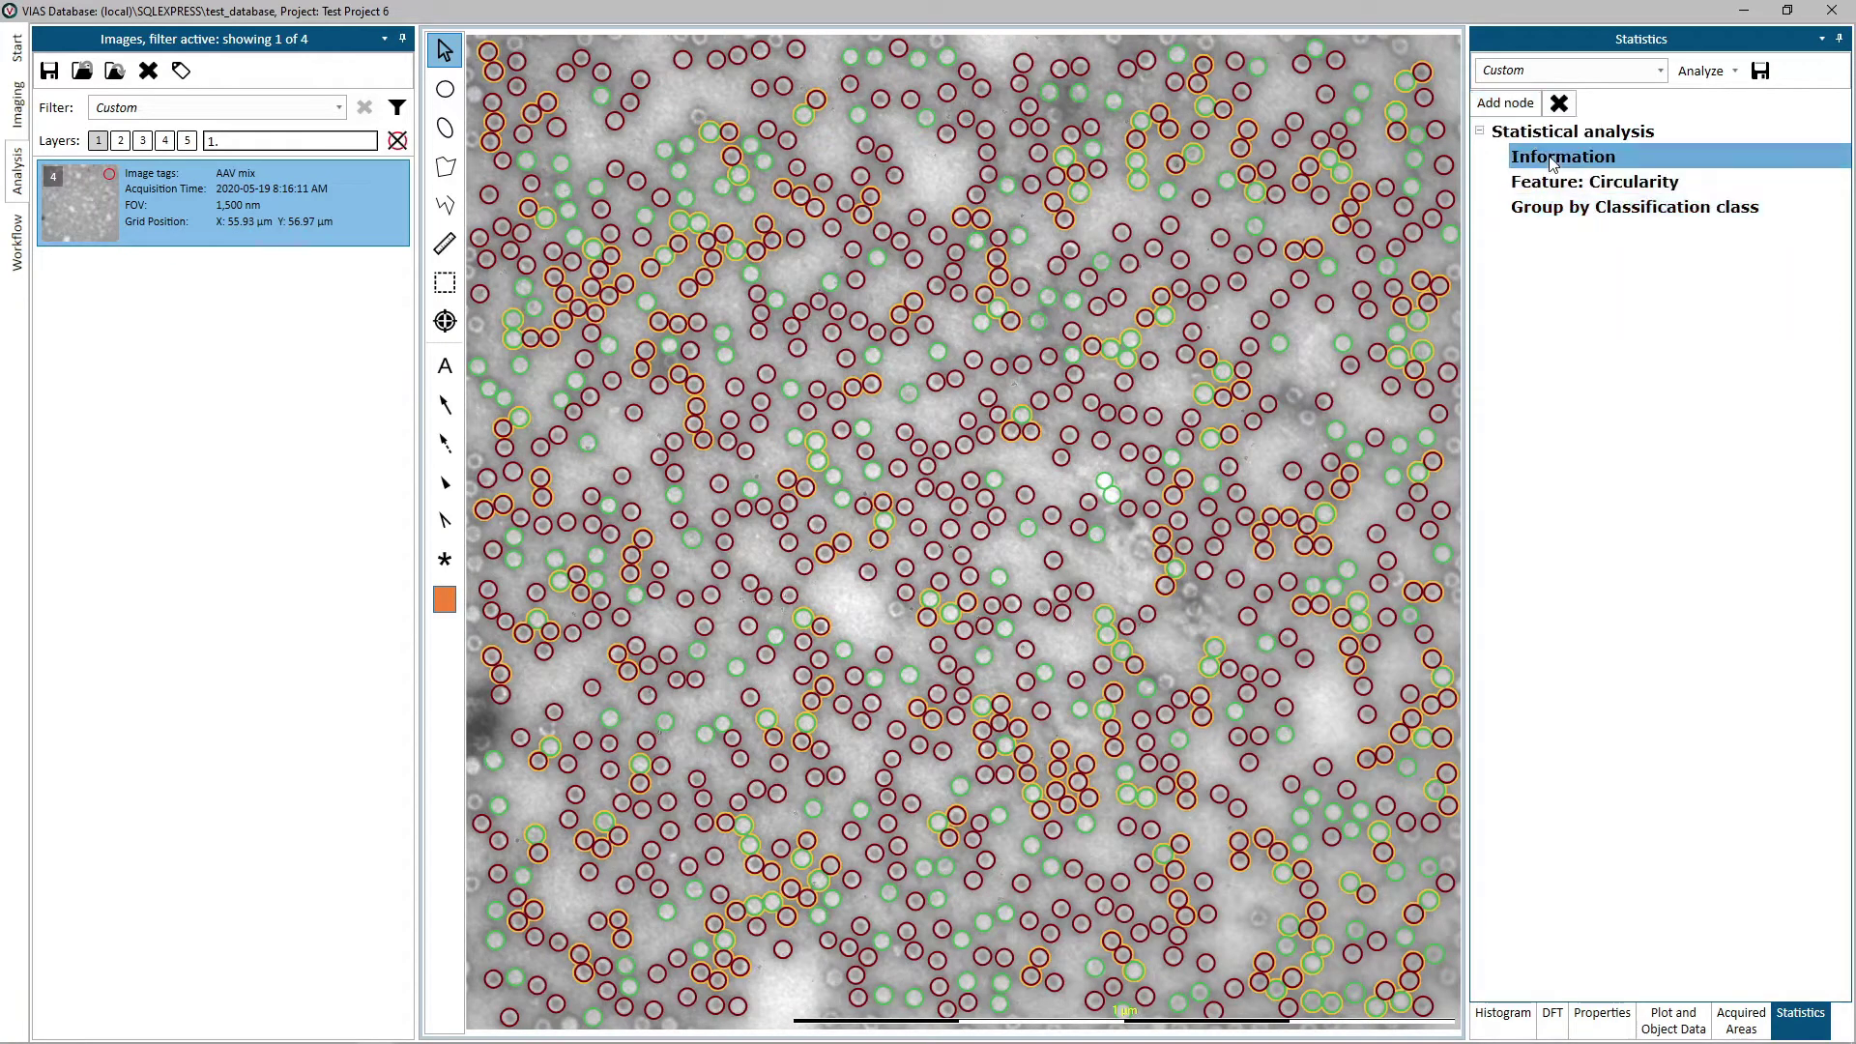
left_click(1505, 103)
mouse_move(1562, 134)
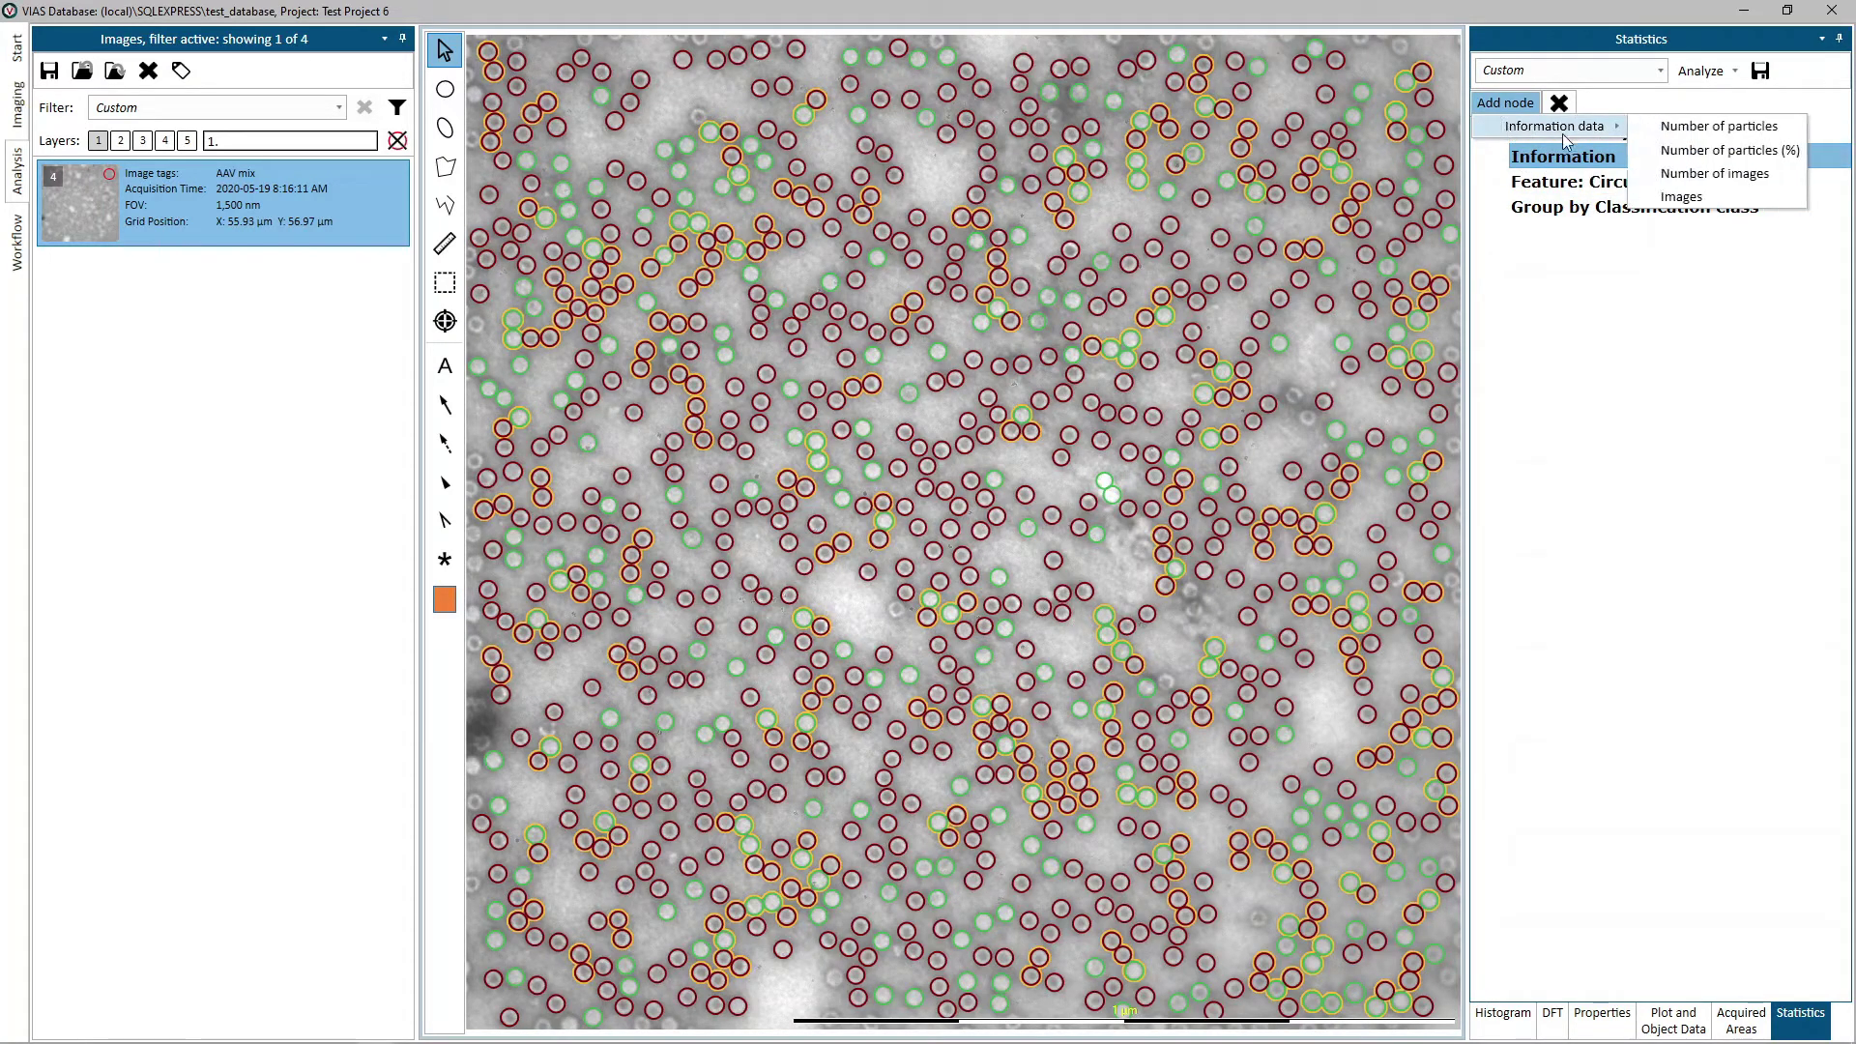
left_click(1663, 130)
left_click(1505, 102)
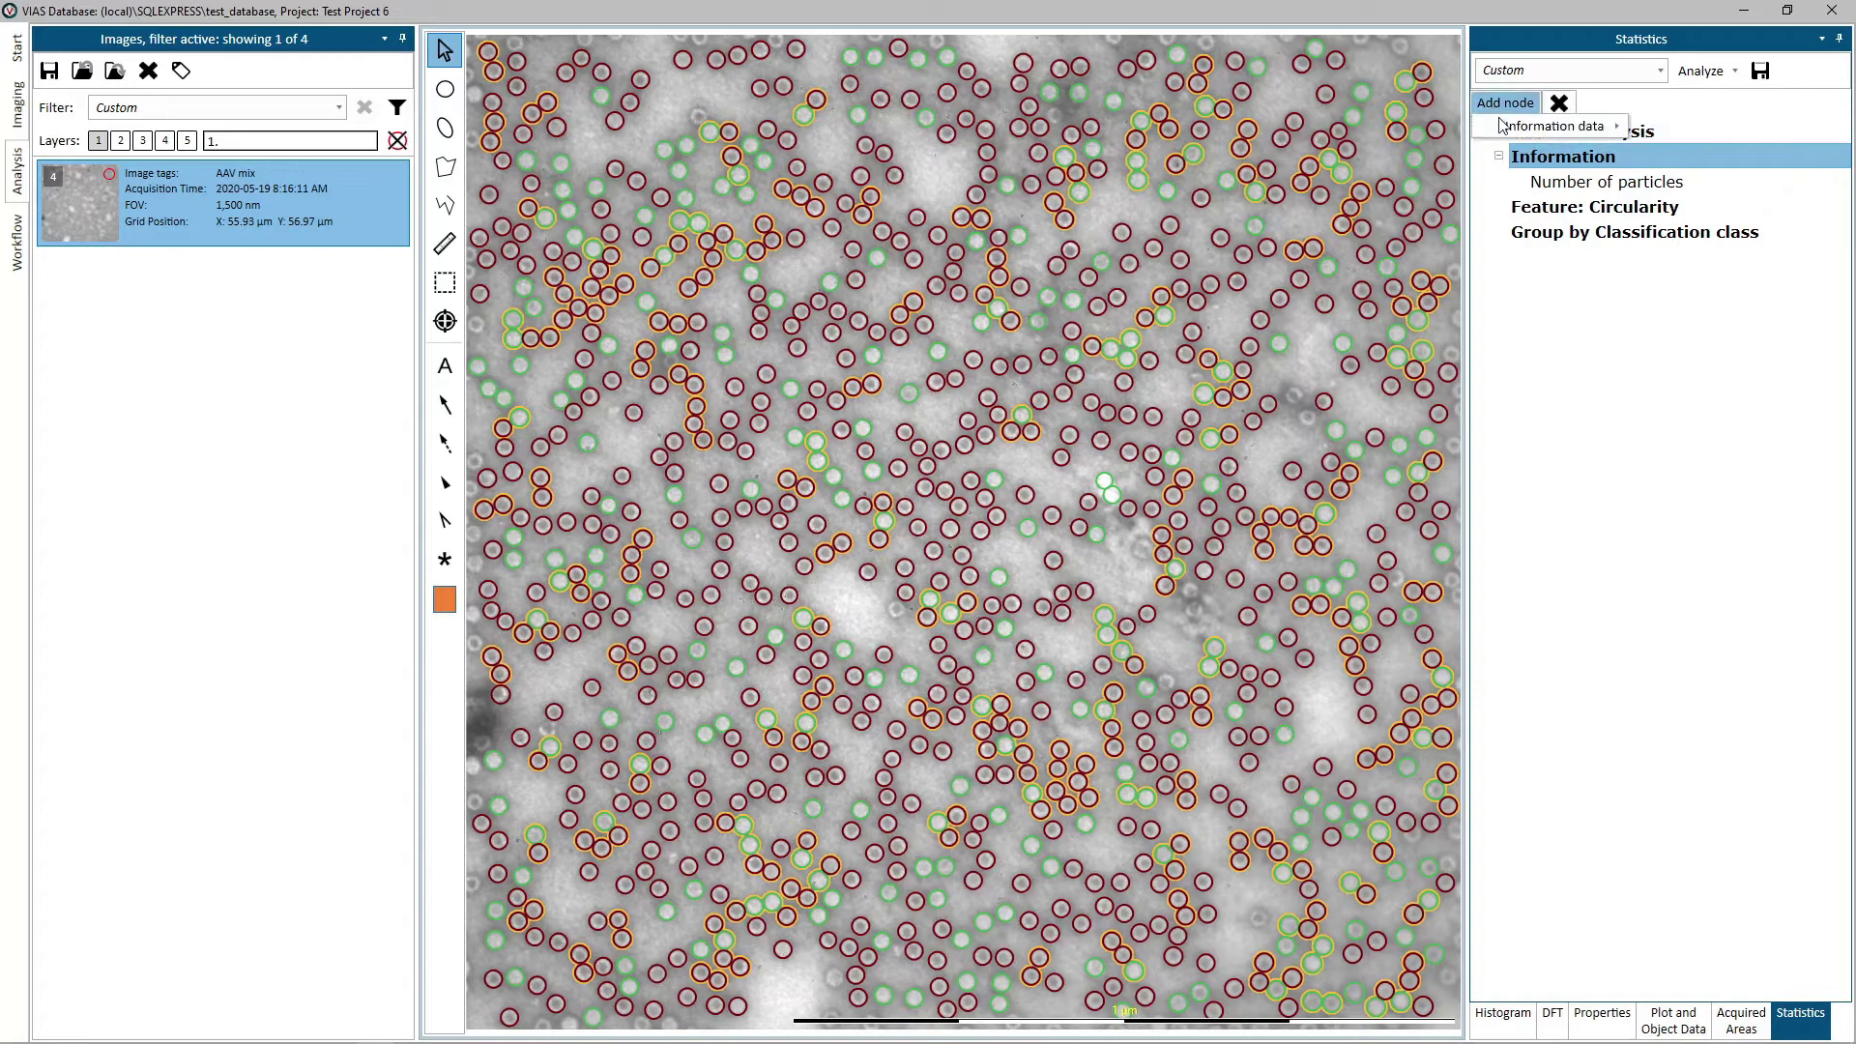
left_click(1702, 172)
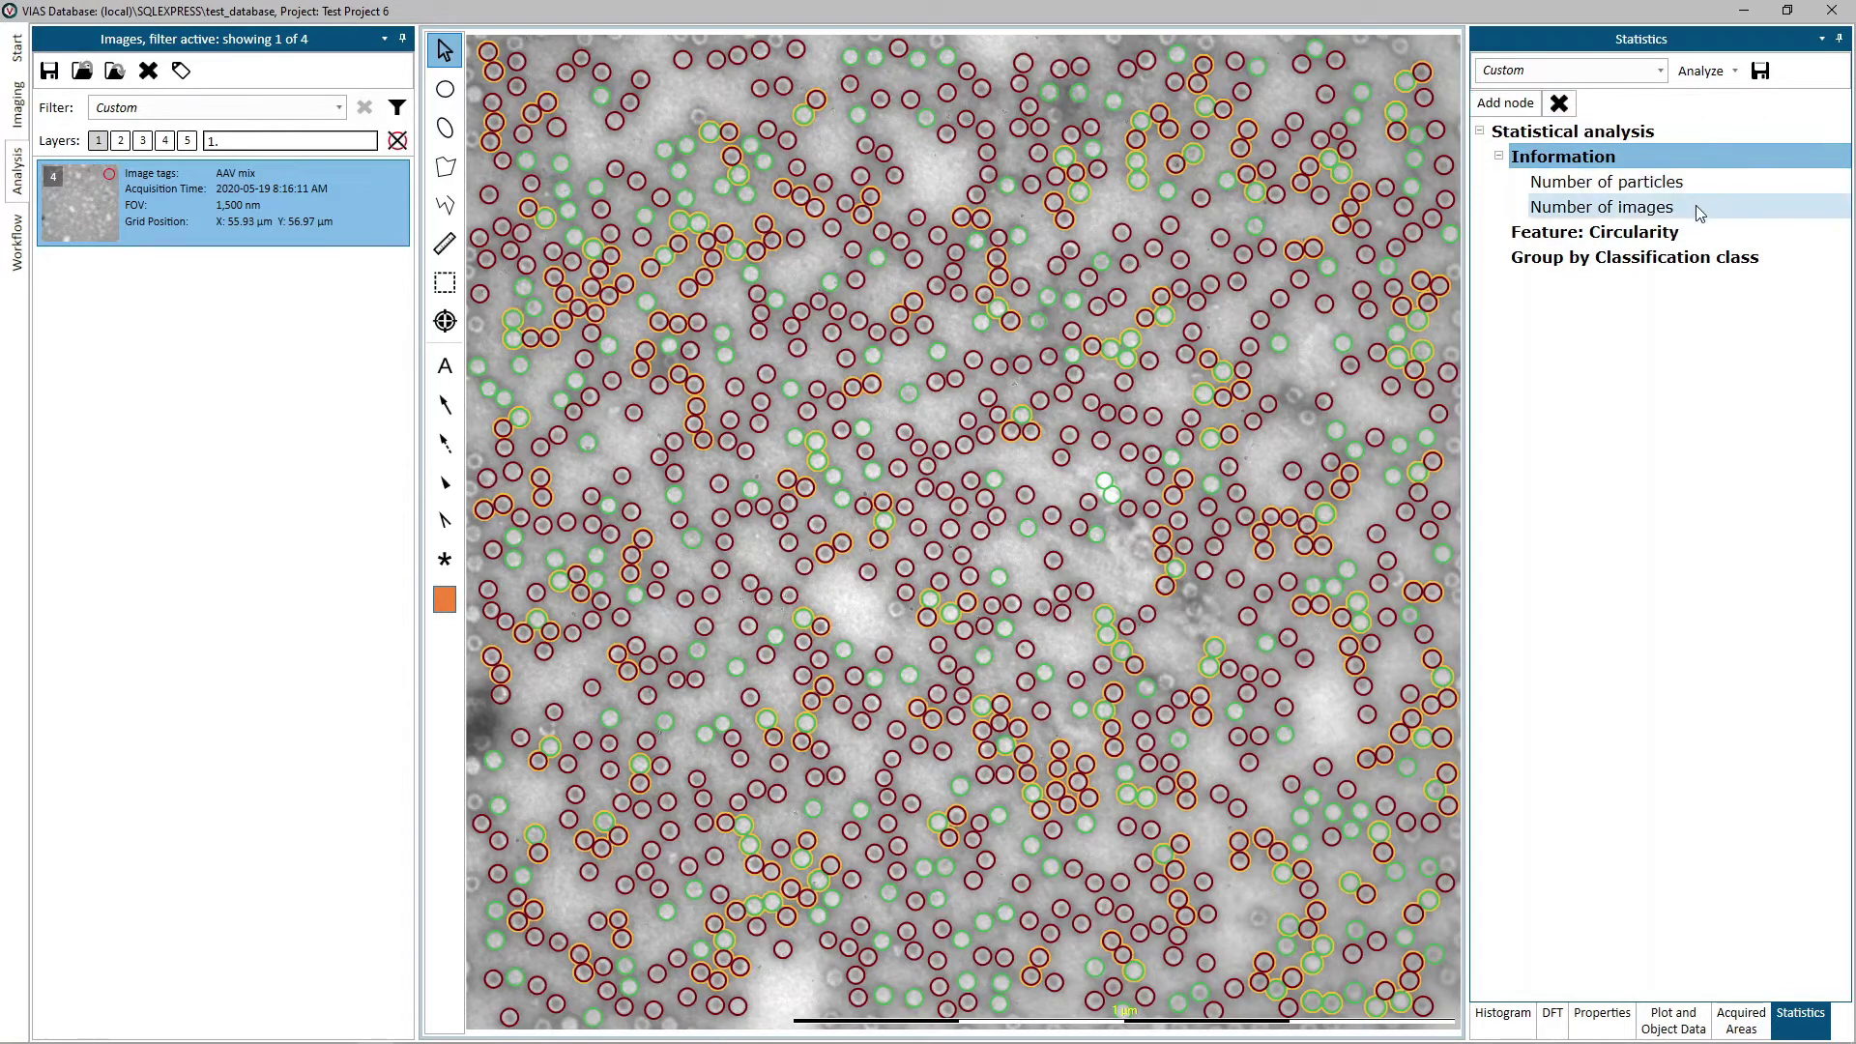
Add the Max and Min statistical measures and a Max ratio to the Circularity feature
left_click(1644, 232)
left_click(1505, 102)
left_click(1315, 149)
left_click(1505, 102)
left_click(1313, 173)
left_click(1505, 102)
mouse_move(1498, 155)
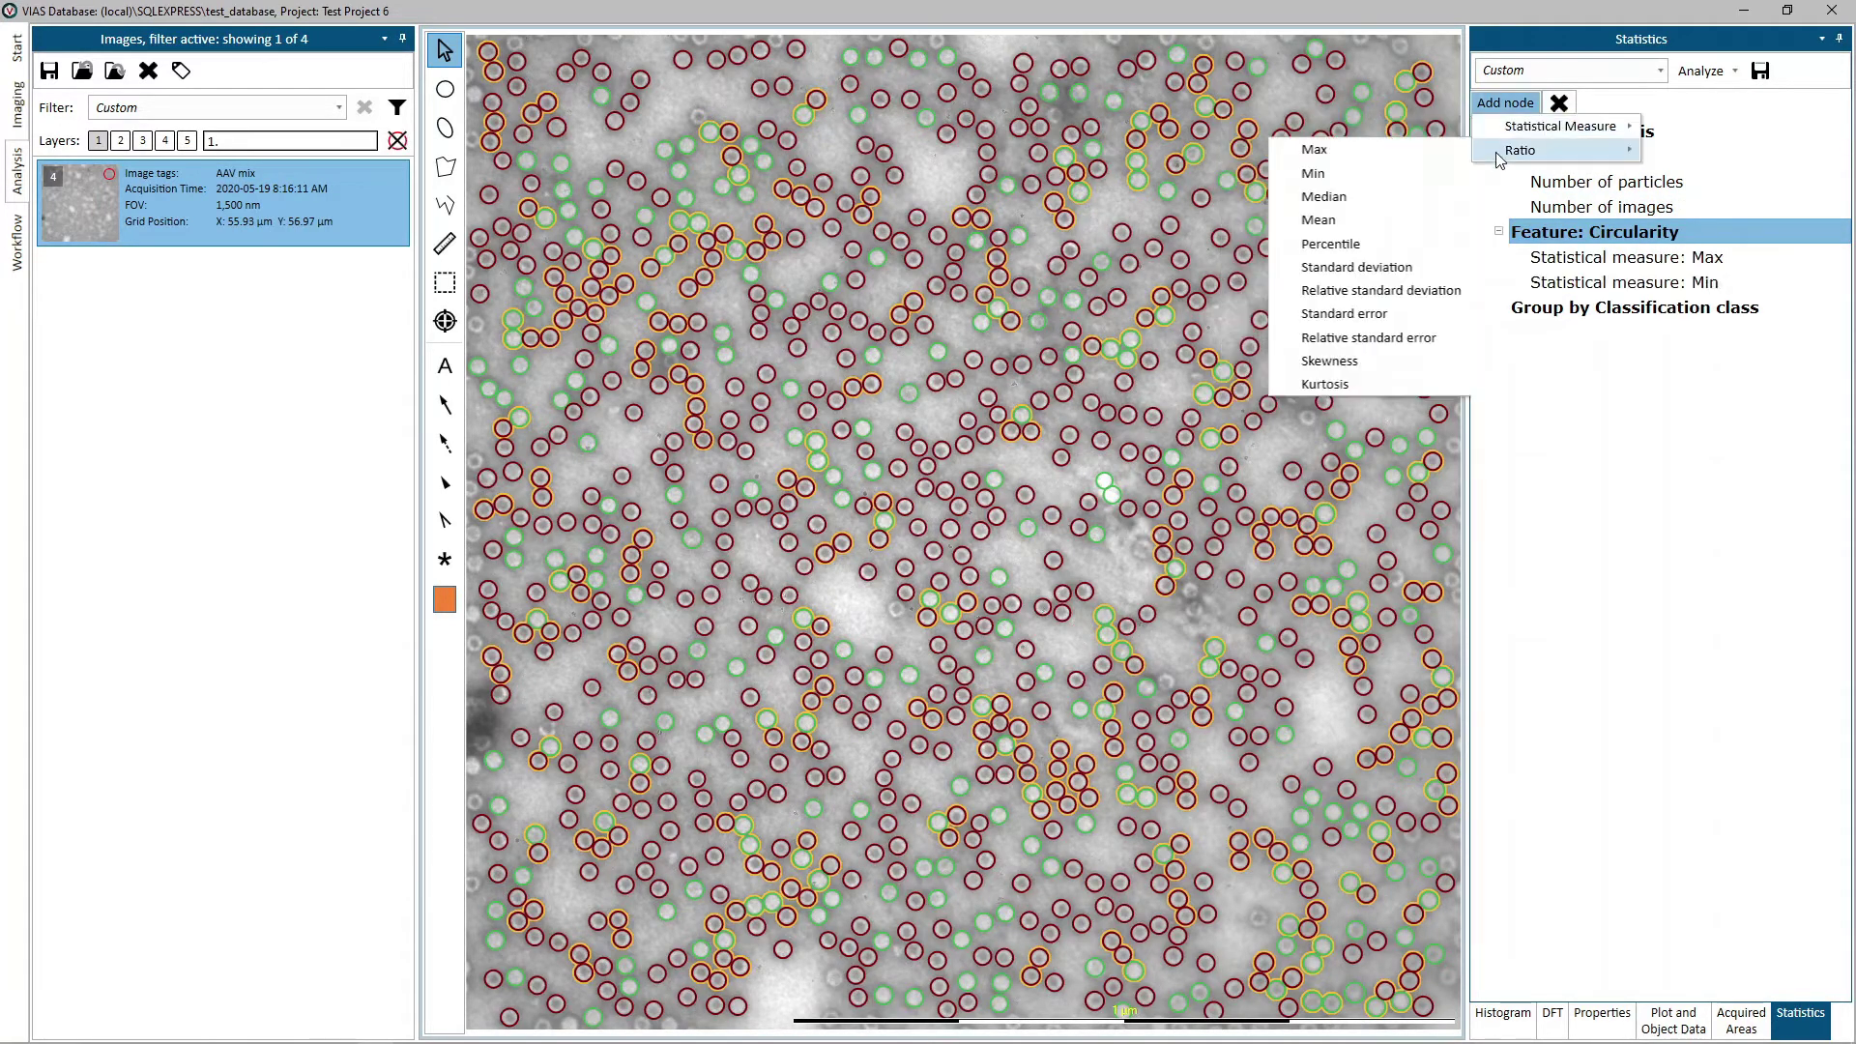
left_click(1314, 148)
Add an Area (nm²) feature under the Group by Classification class node
left_click(1779, 332)
left_click(1506, 102)
left_click(1692, 287)
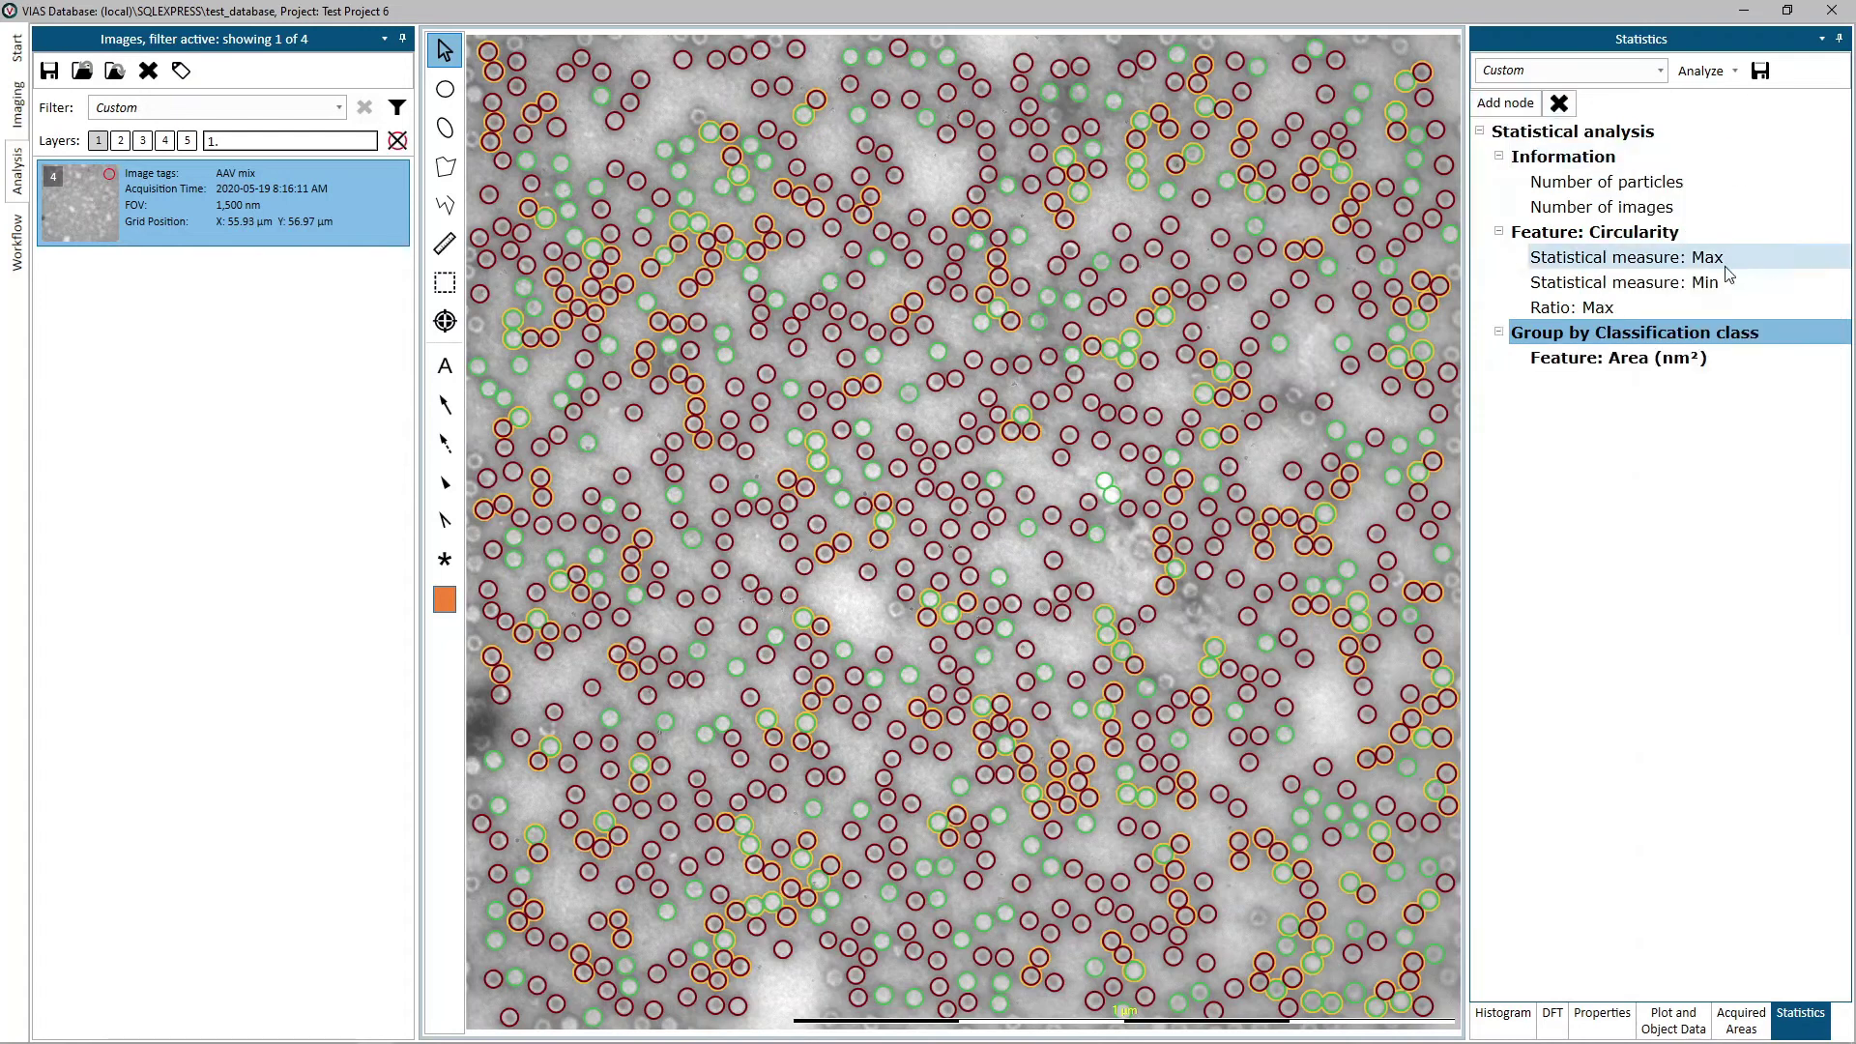
Delete the Max ratio node, followed by the entire Circularity feature node
left_click(1630, 307)
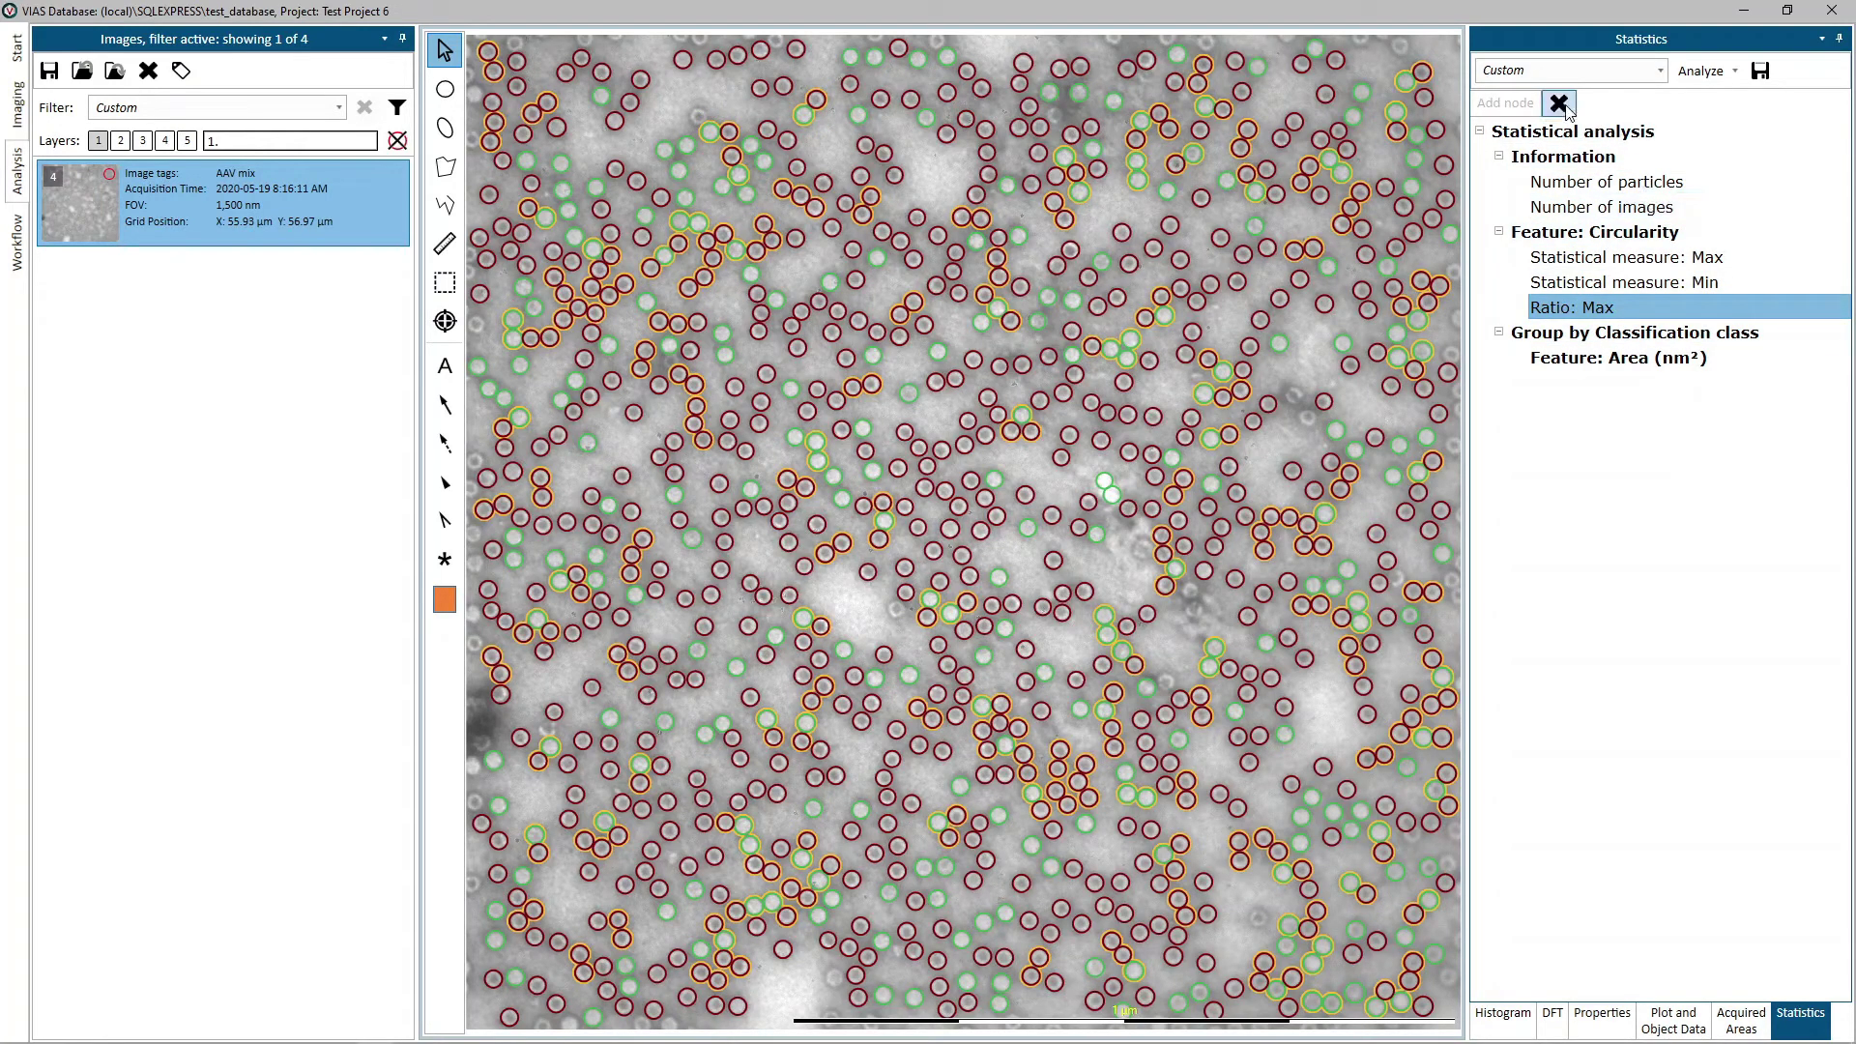
left_click(1568, 106)
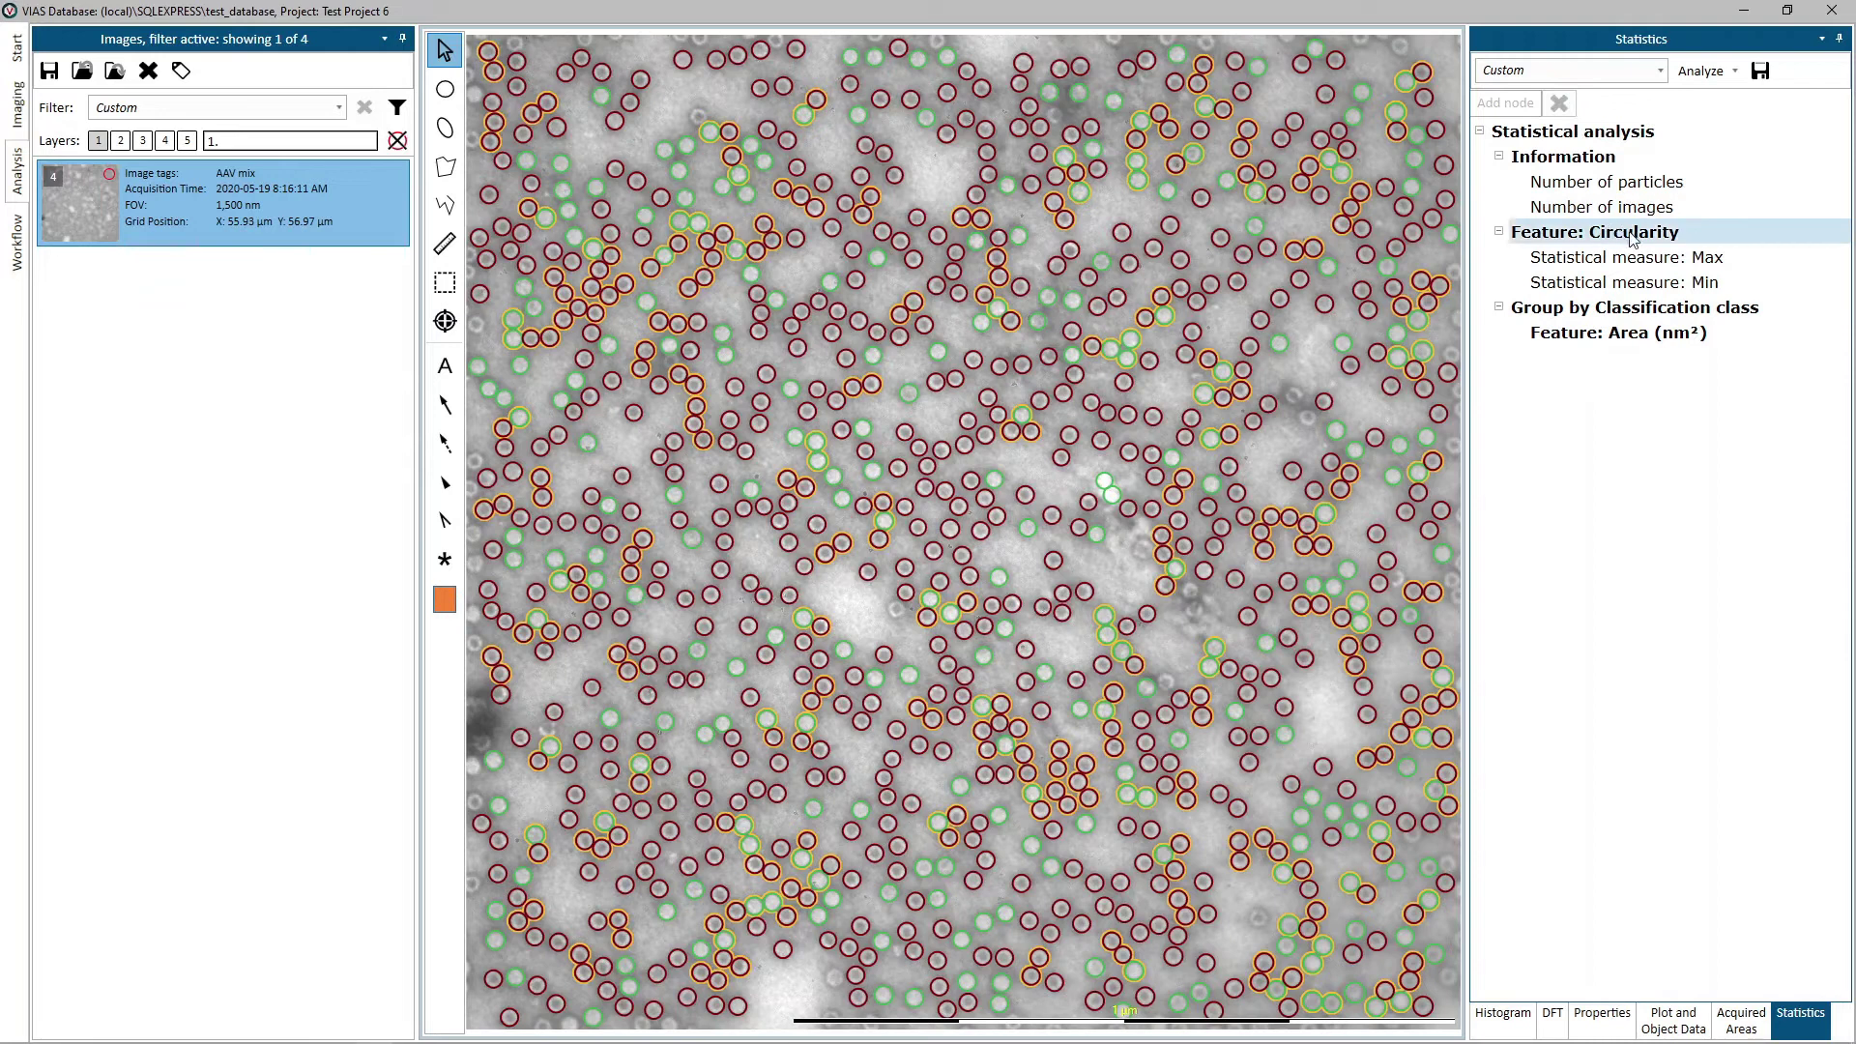
left_click(1684, 237)
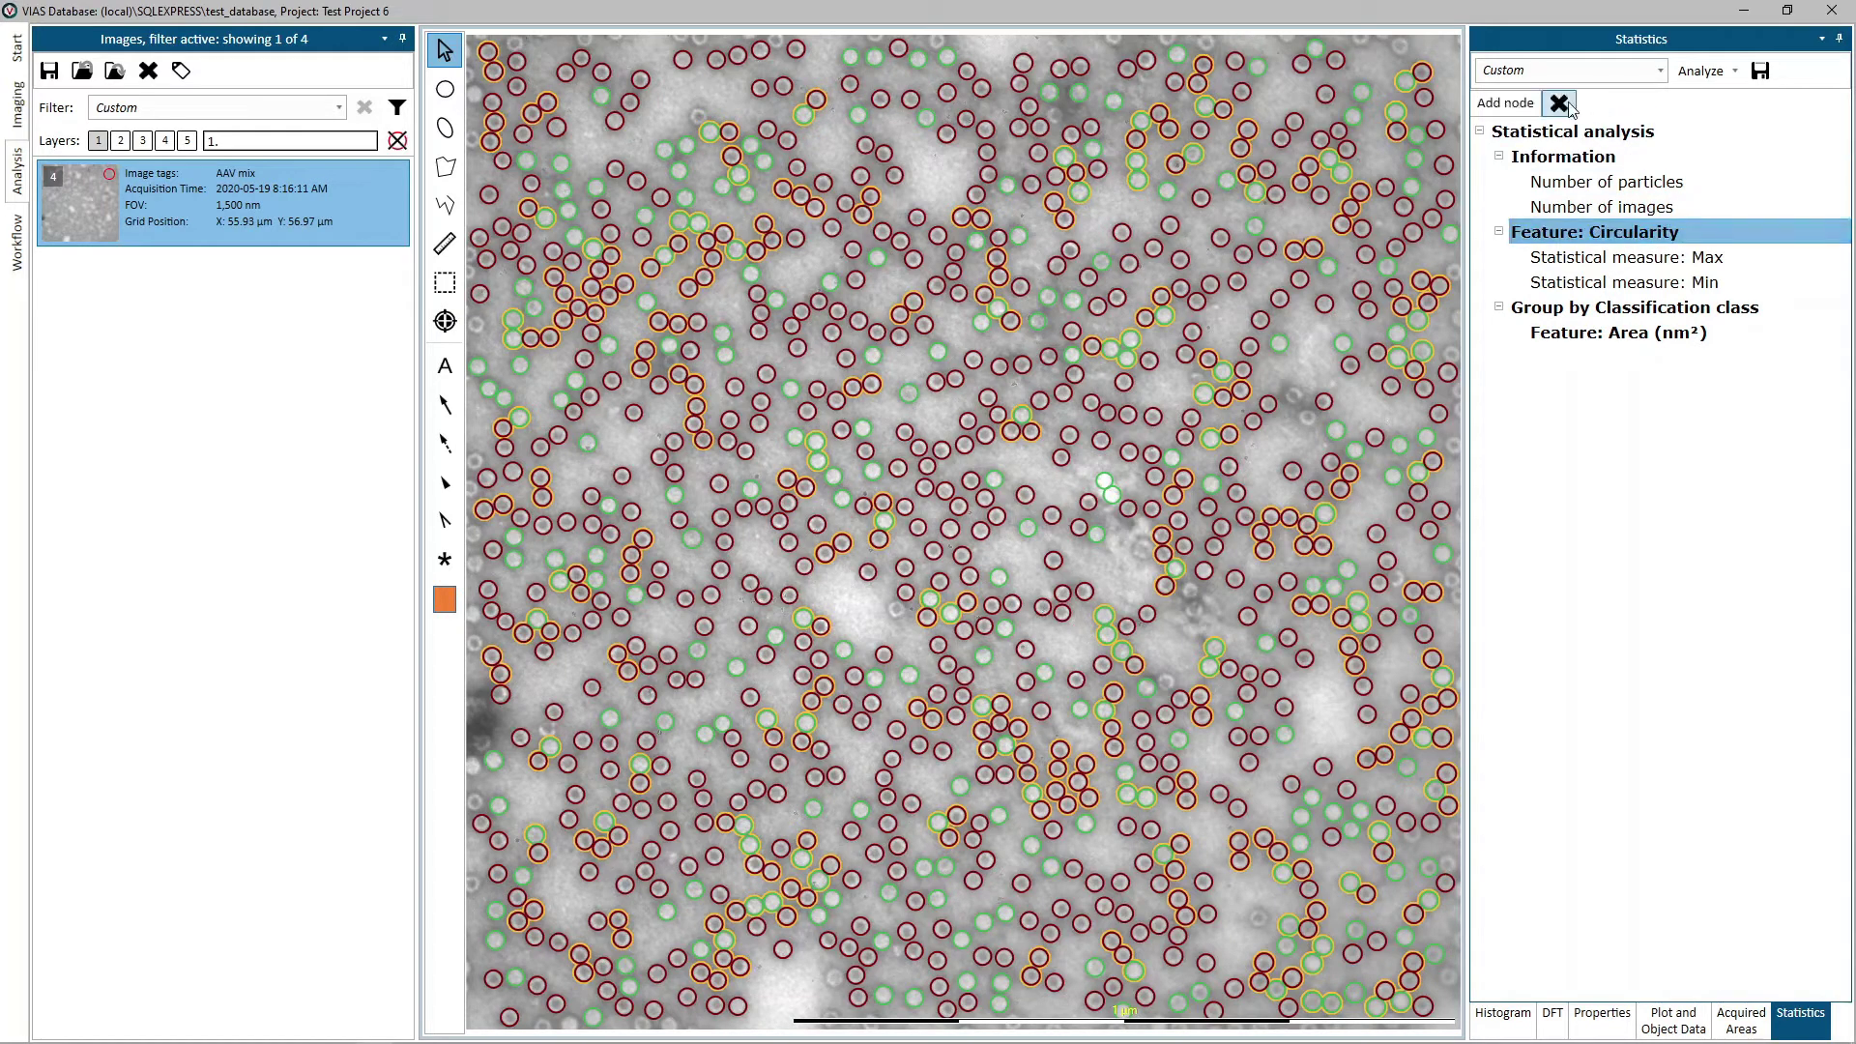
left_click(1570, 106)
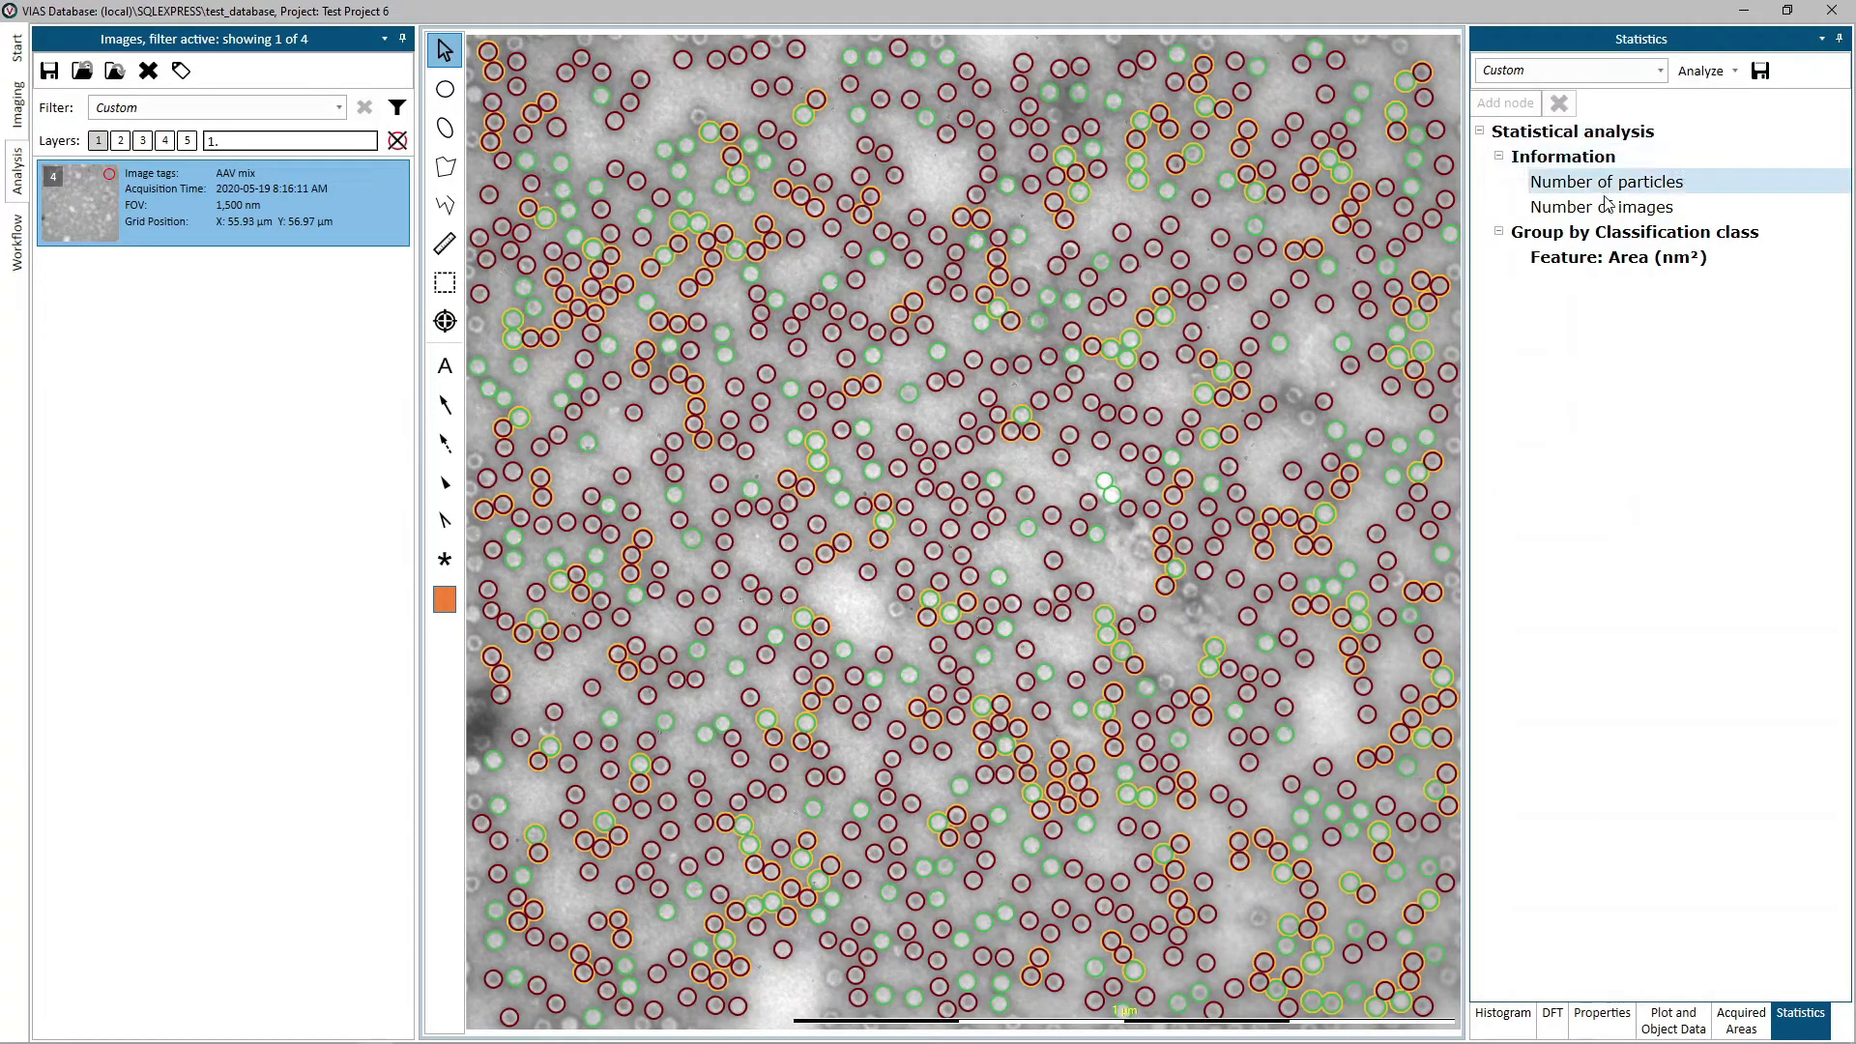
Add an Information node with Number of particles and Number of particles (%) under Group by Classification class
left_click(1787, 240)
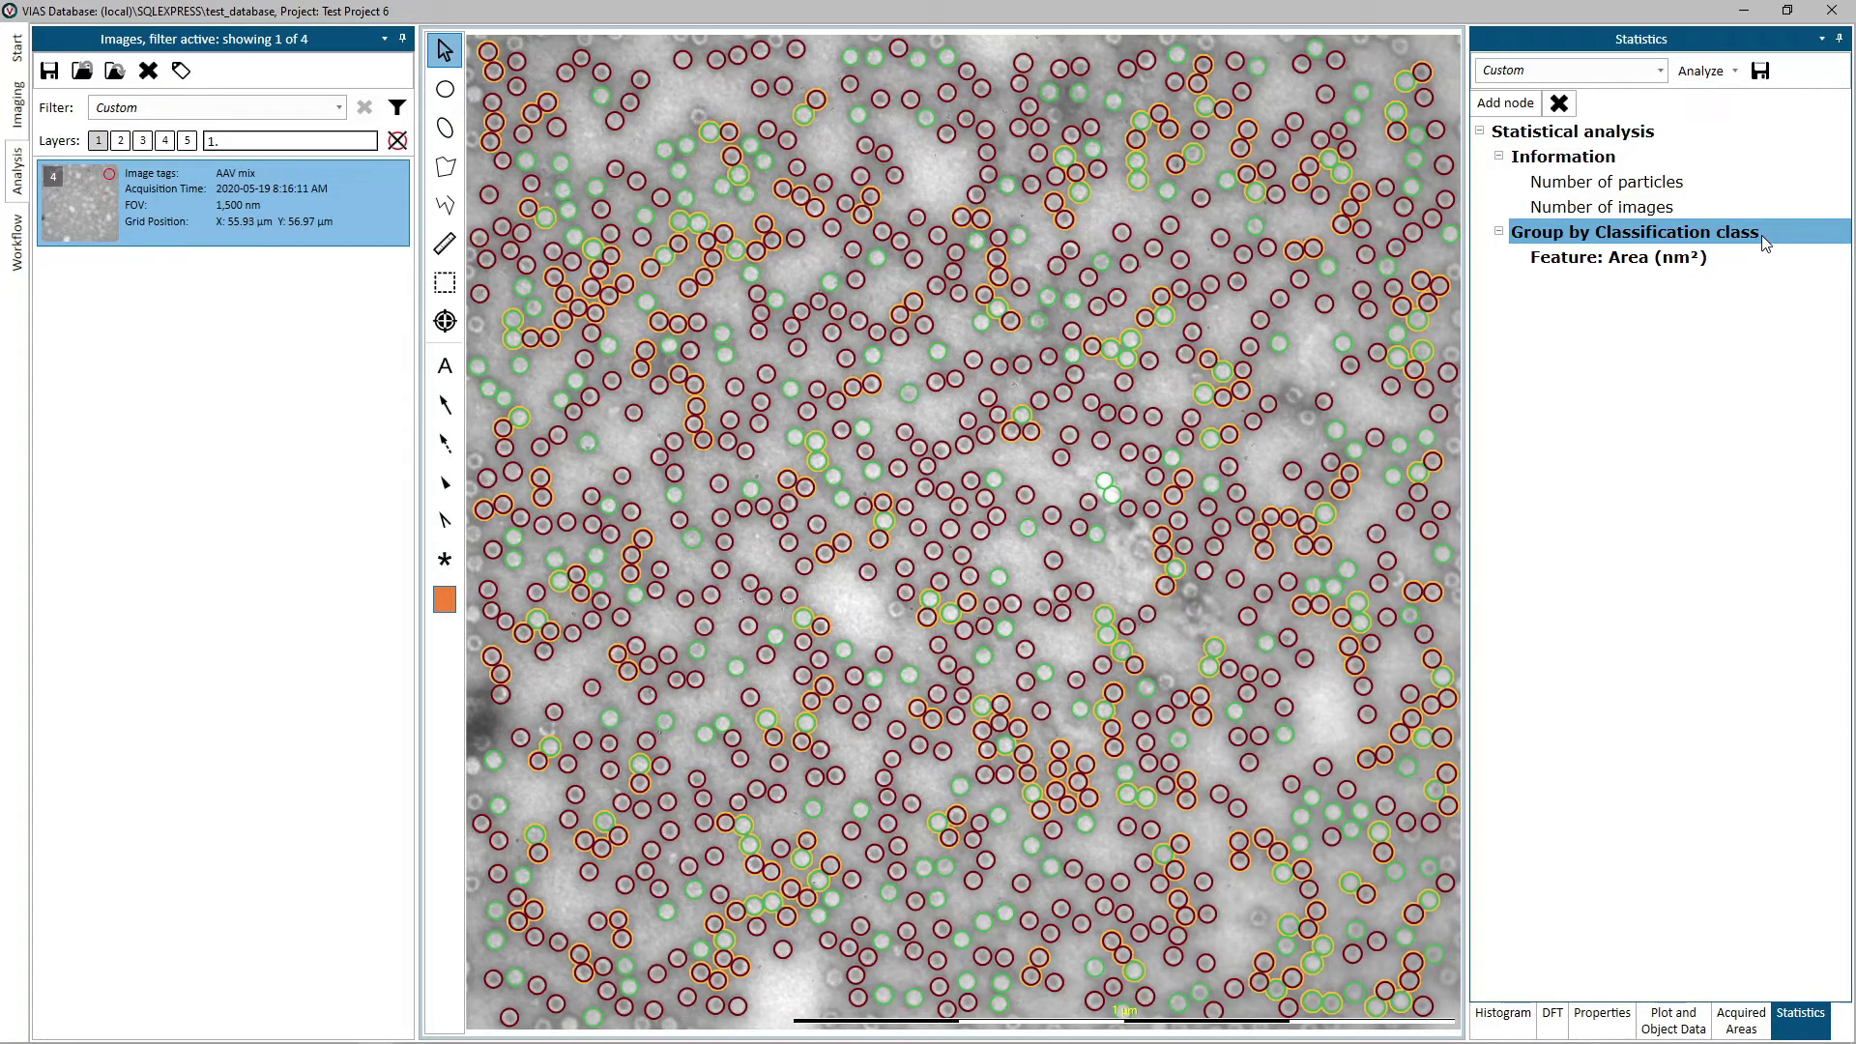
left_click(1505, 102)
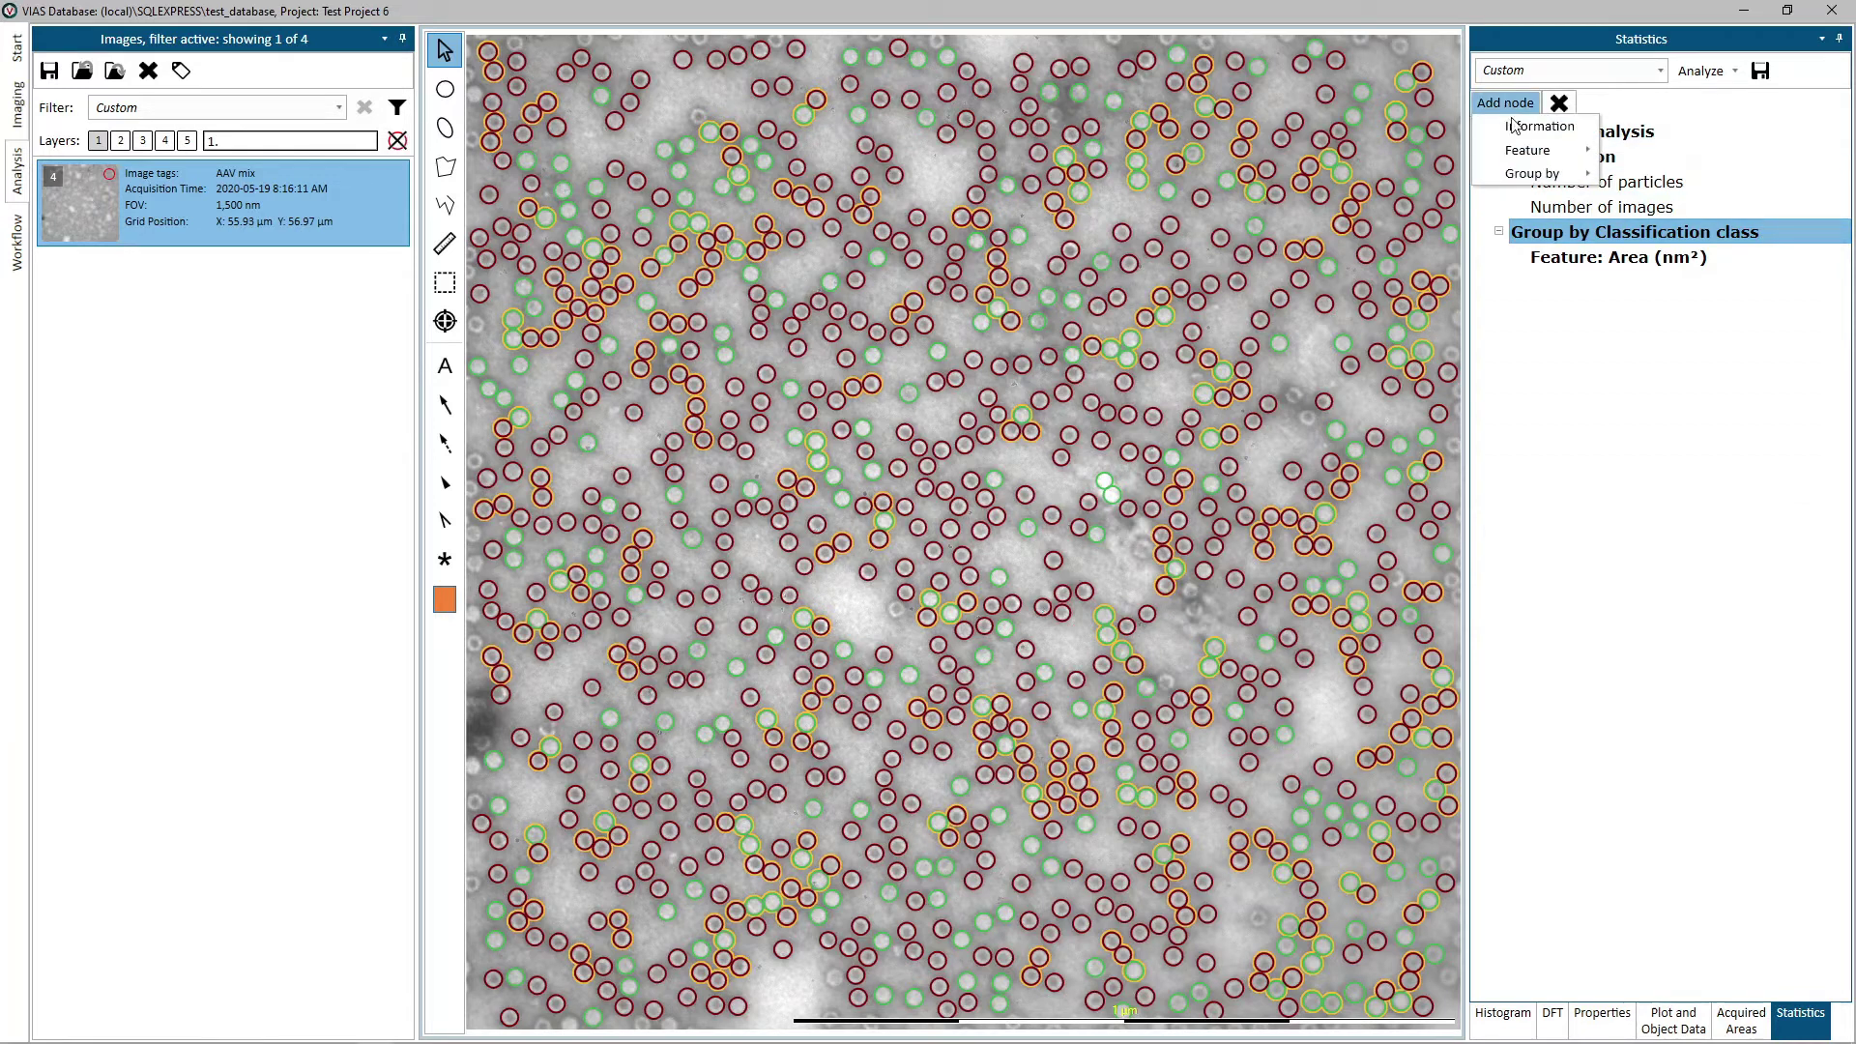
left_click(1488, 133)
left_click(1583, 257)
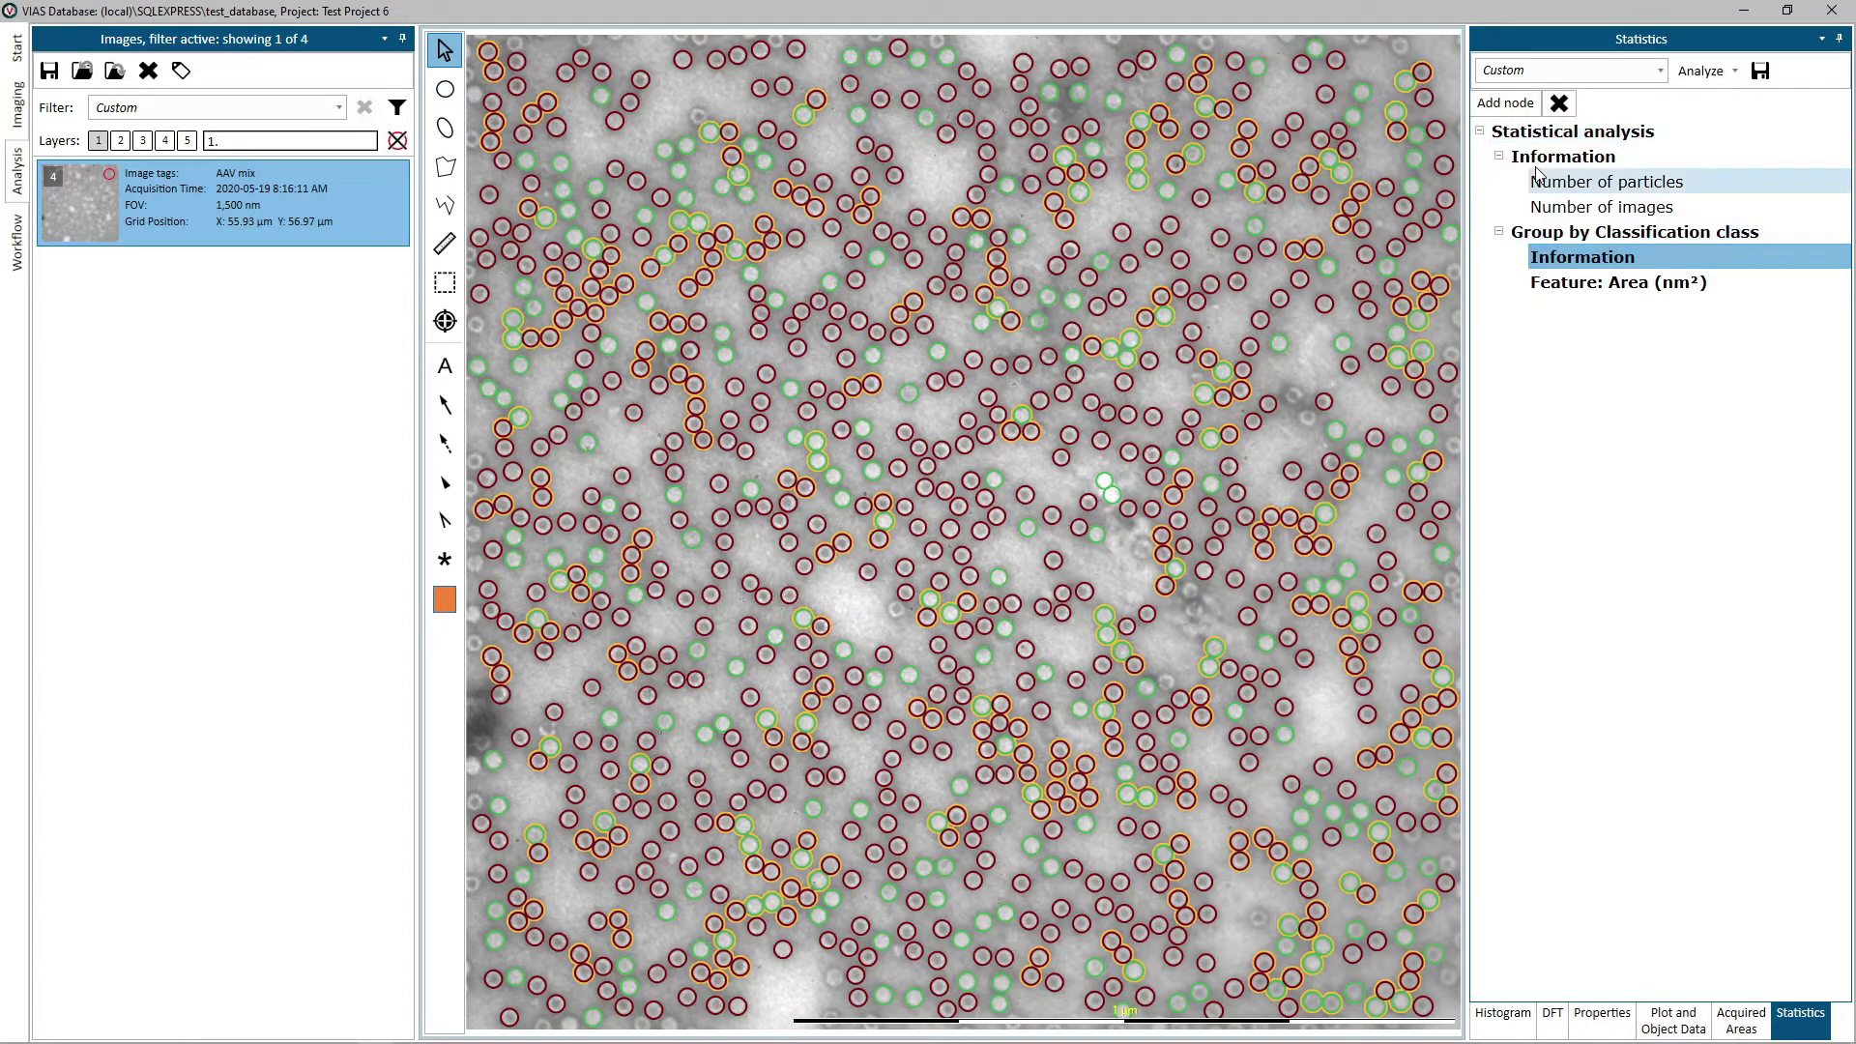
left_click(1506, 102)
mouse_move(1531, 132)
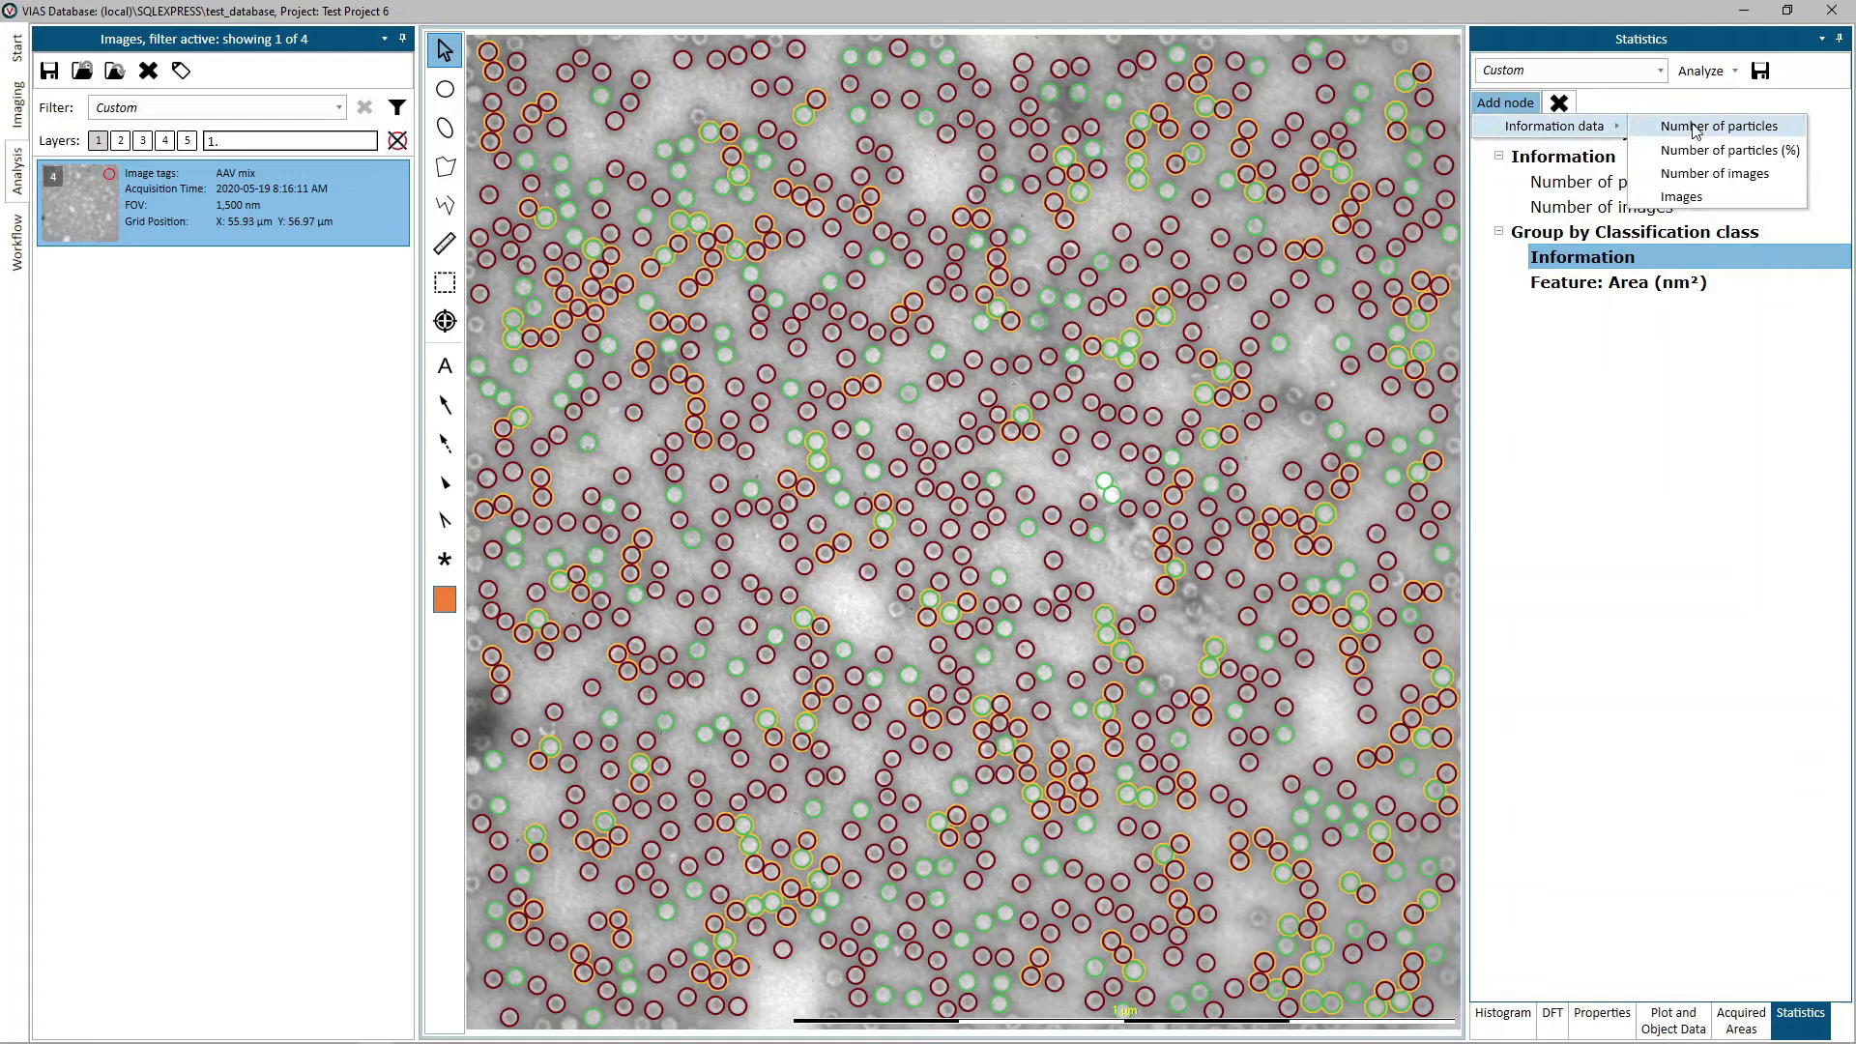
left_click(1692, 126)
left_click(1505, 102)
left_click(1704, 150)
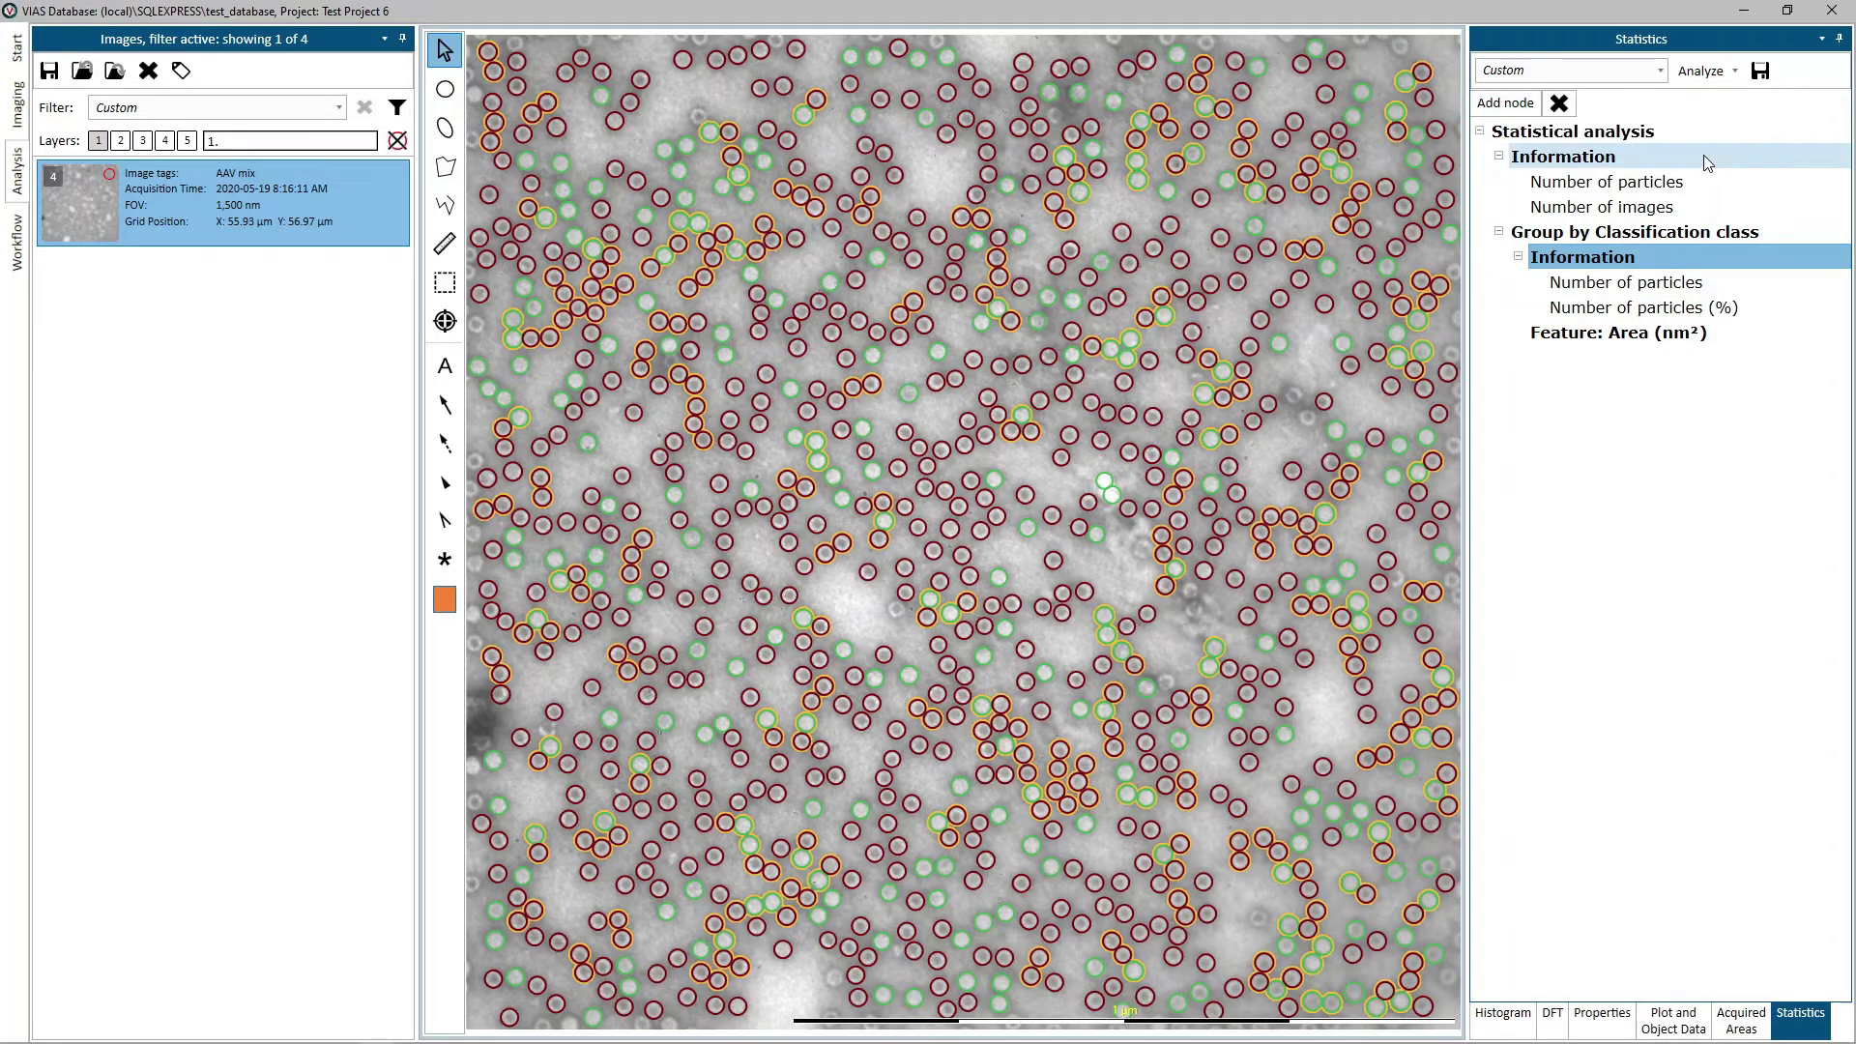
Add the Max and Min statistical measures to the Area (nm²) feature
left_click(1561, 334)
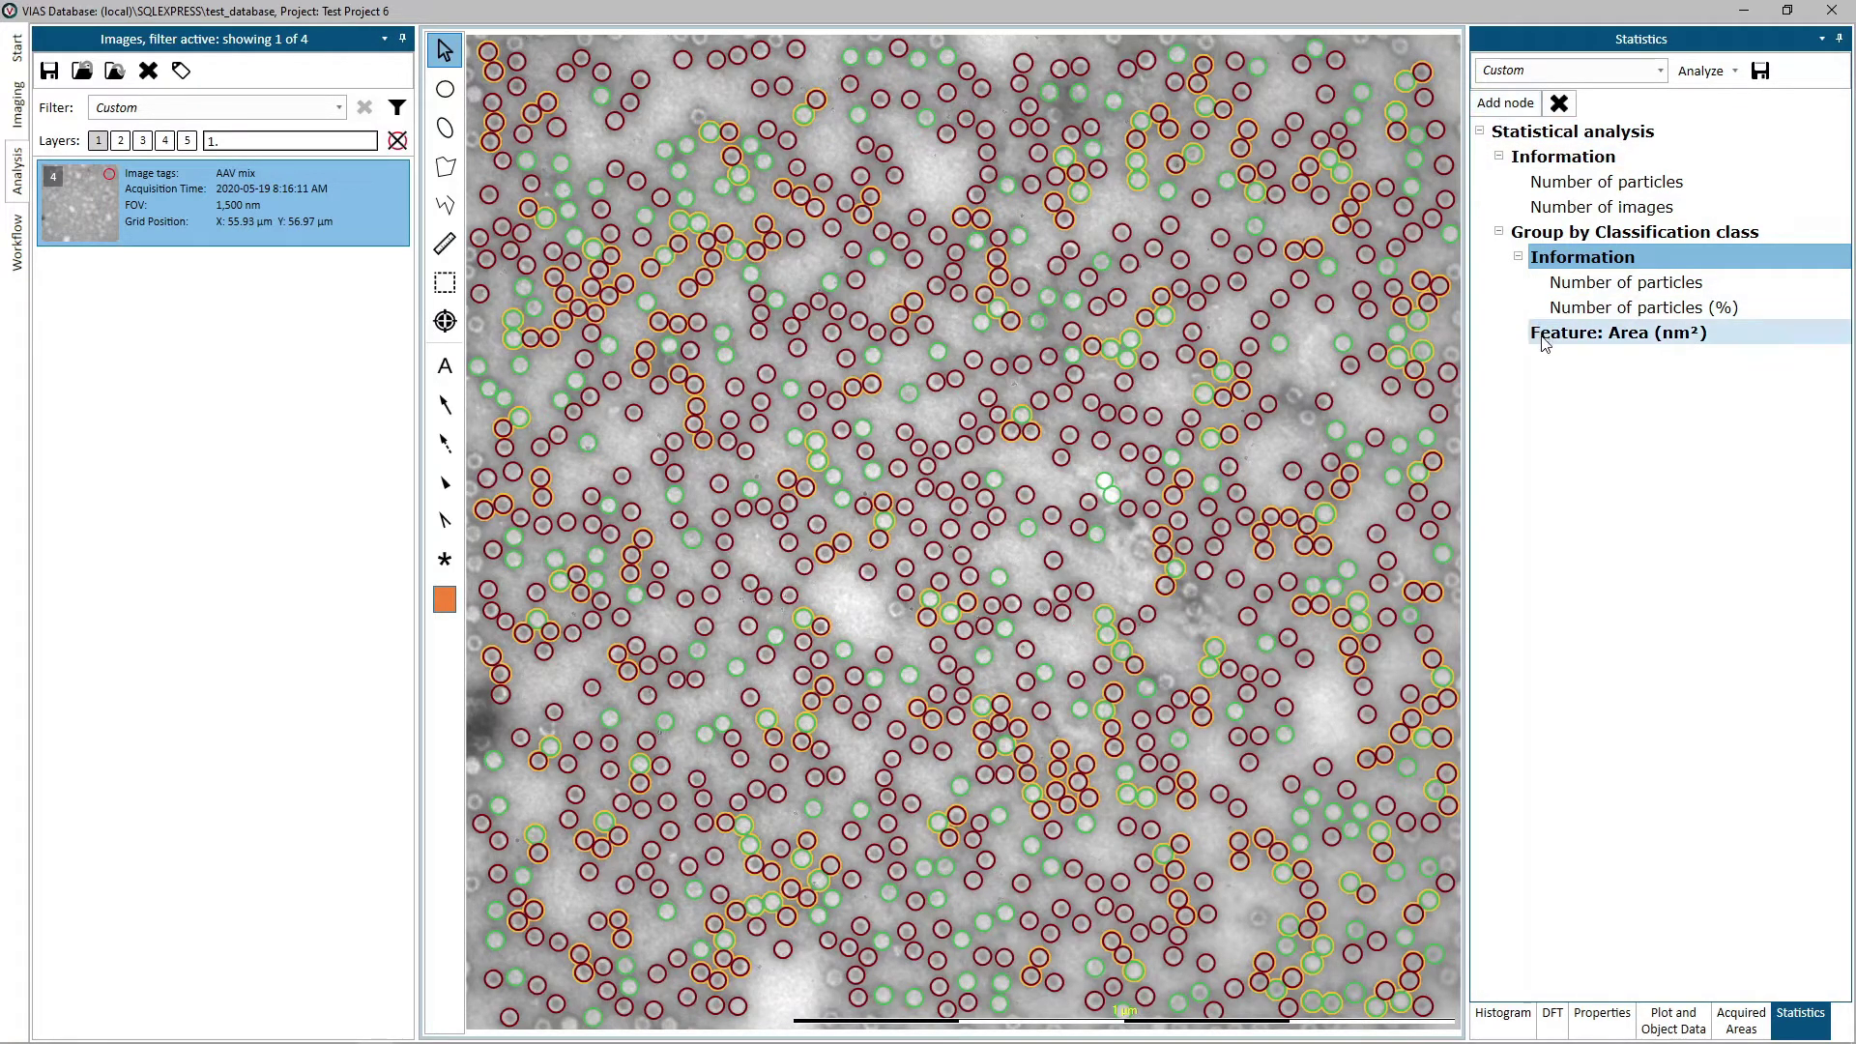
left_click(1505, 102)
mouse_move(1547, 121)
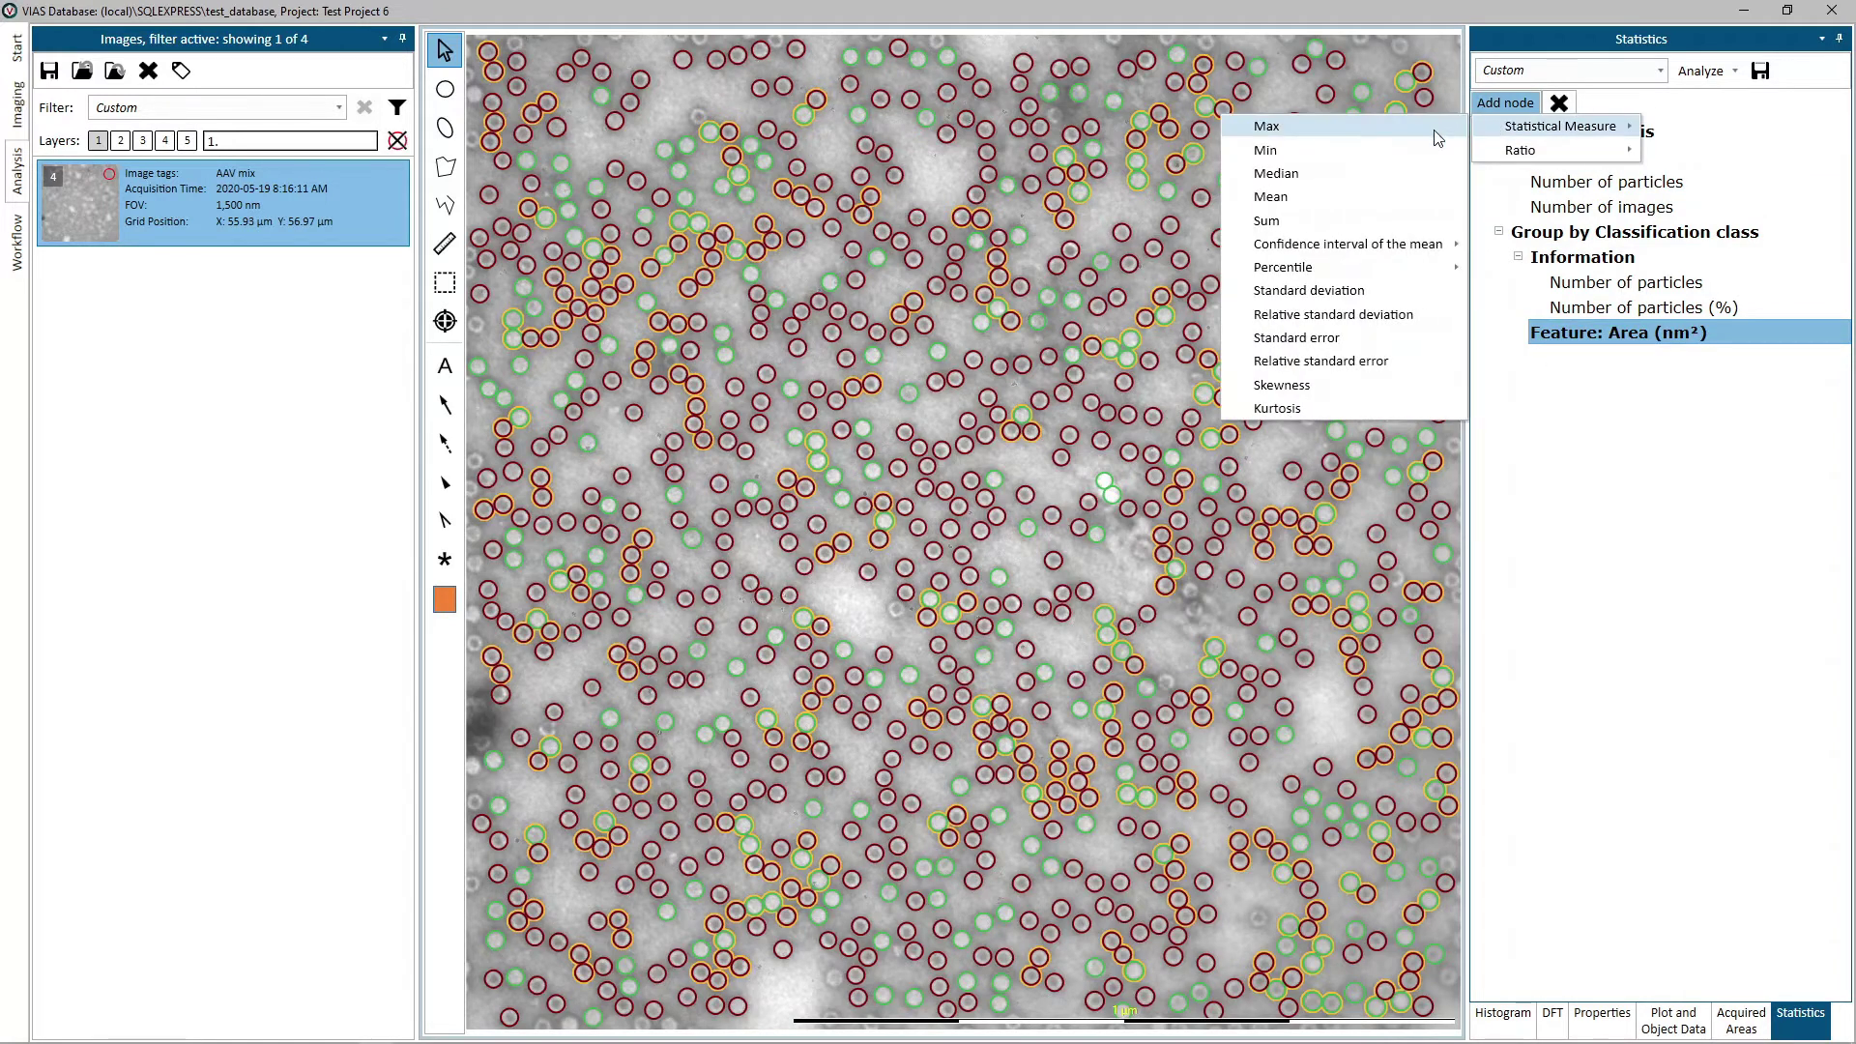
left_click(1286, 244)
left_click(1506, 103)
left_click(1399, 154)
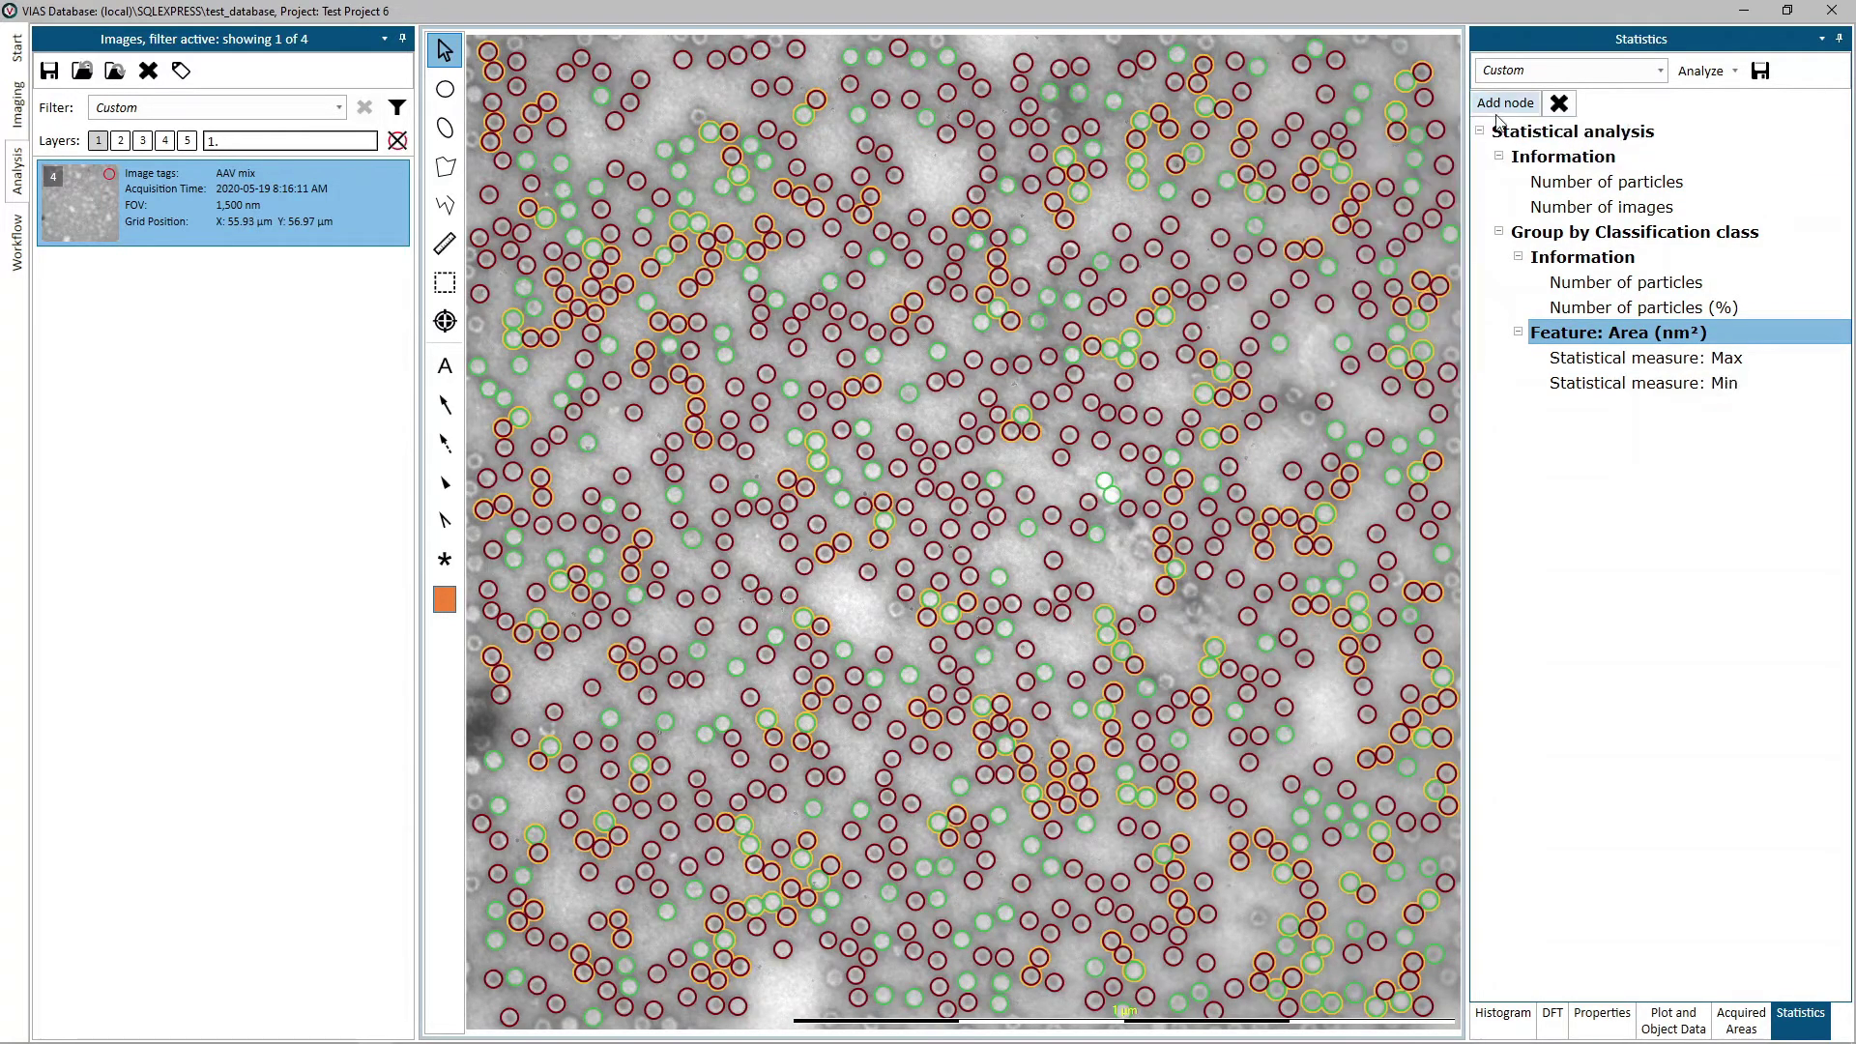
Add a Standard deviation ratio and a Standard deviation statistical measure to the Area (nm²) feature
left_click(1505, 105)
mouse_move(1519, 150)
left_click(1314, 295)
left_click(1506, 103)
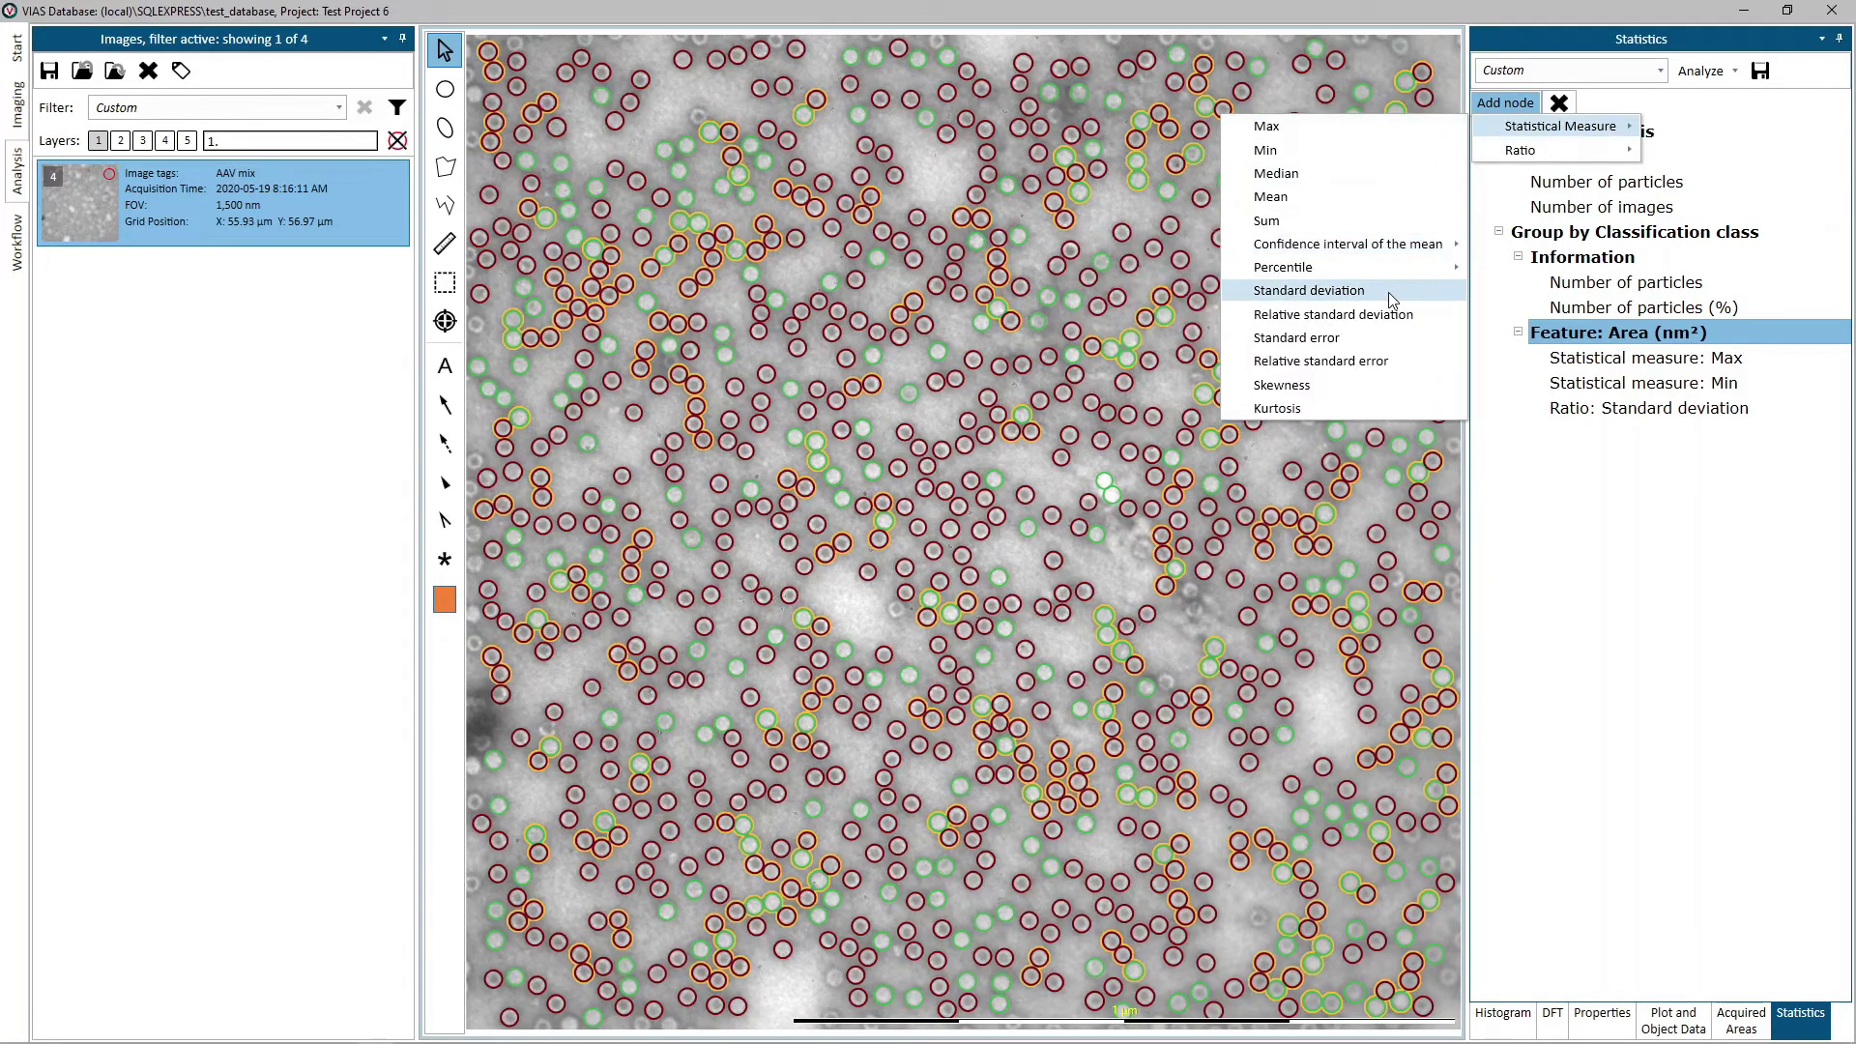
left_click(1389, 292)
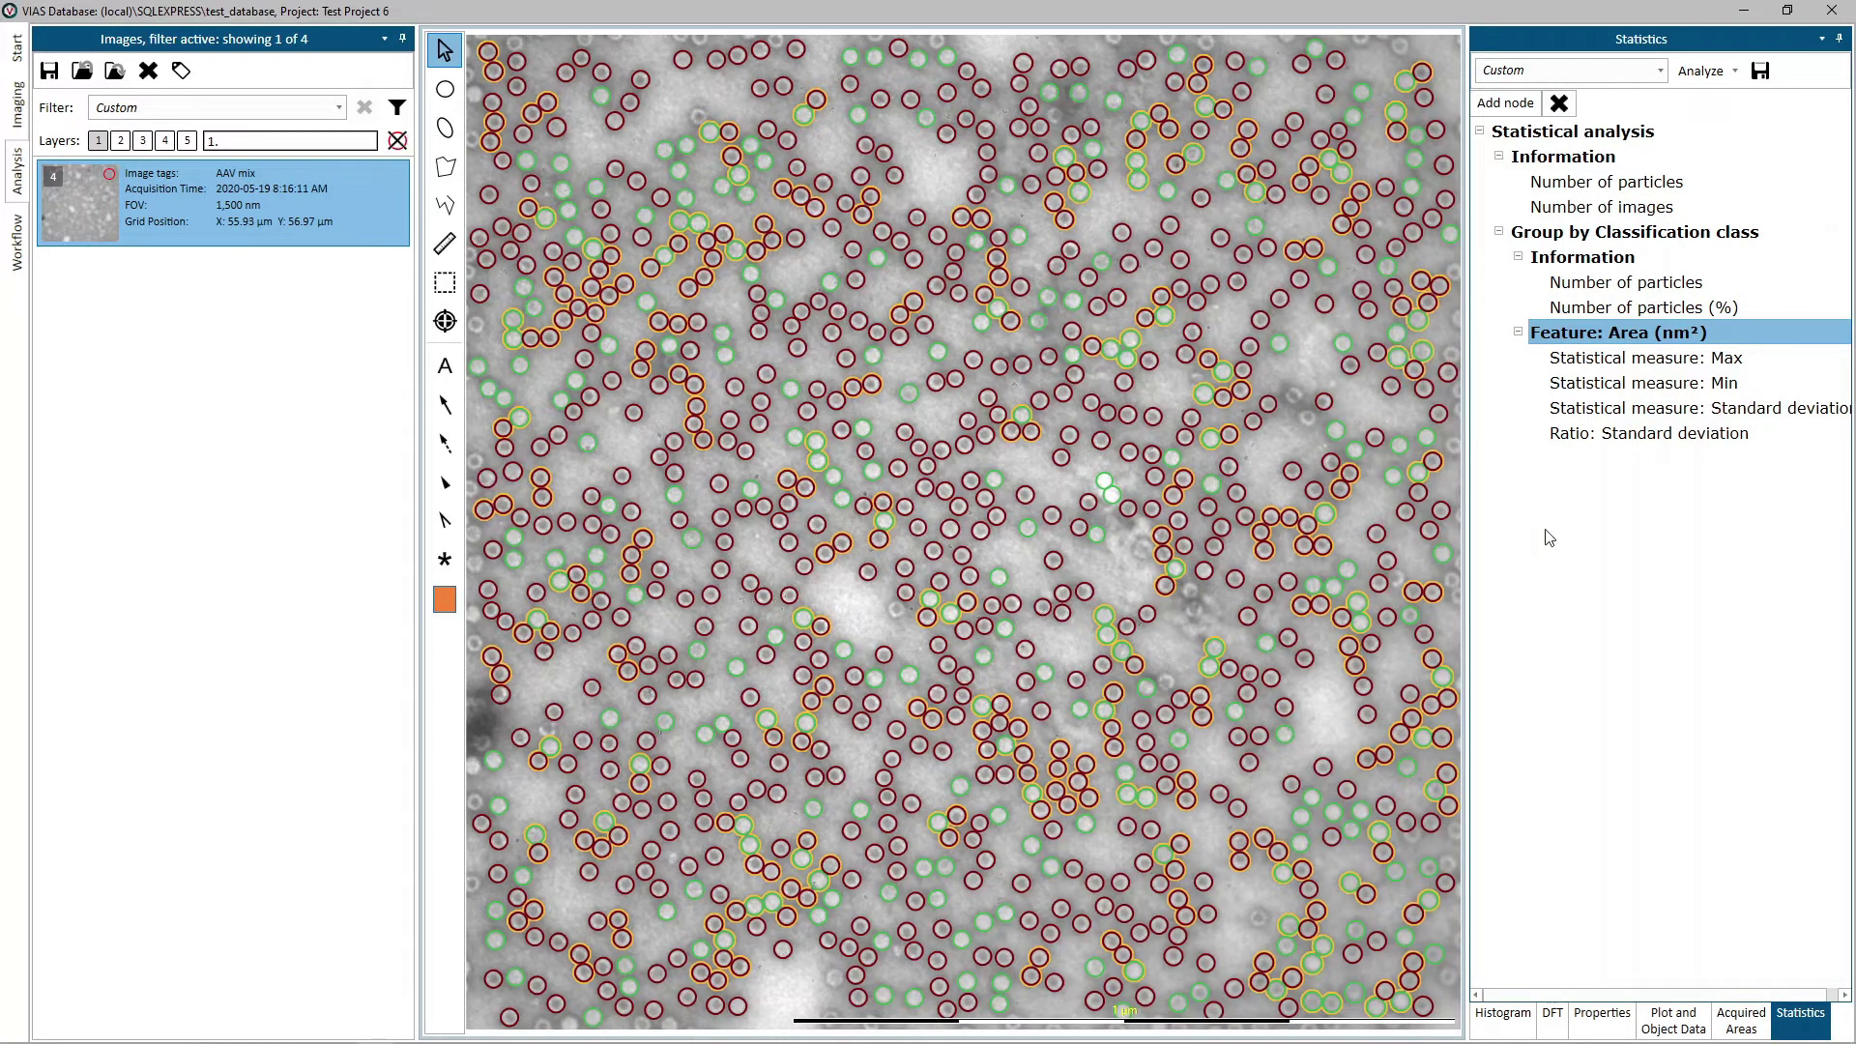
Run the custom statistical analysis on the filtered images and move the results window clear of the image list
left_click(1736, 73)
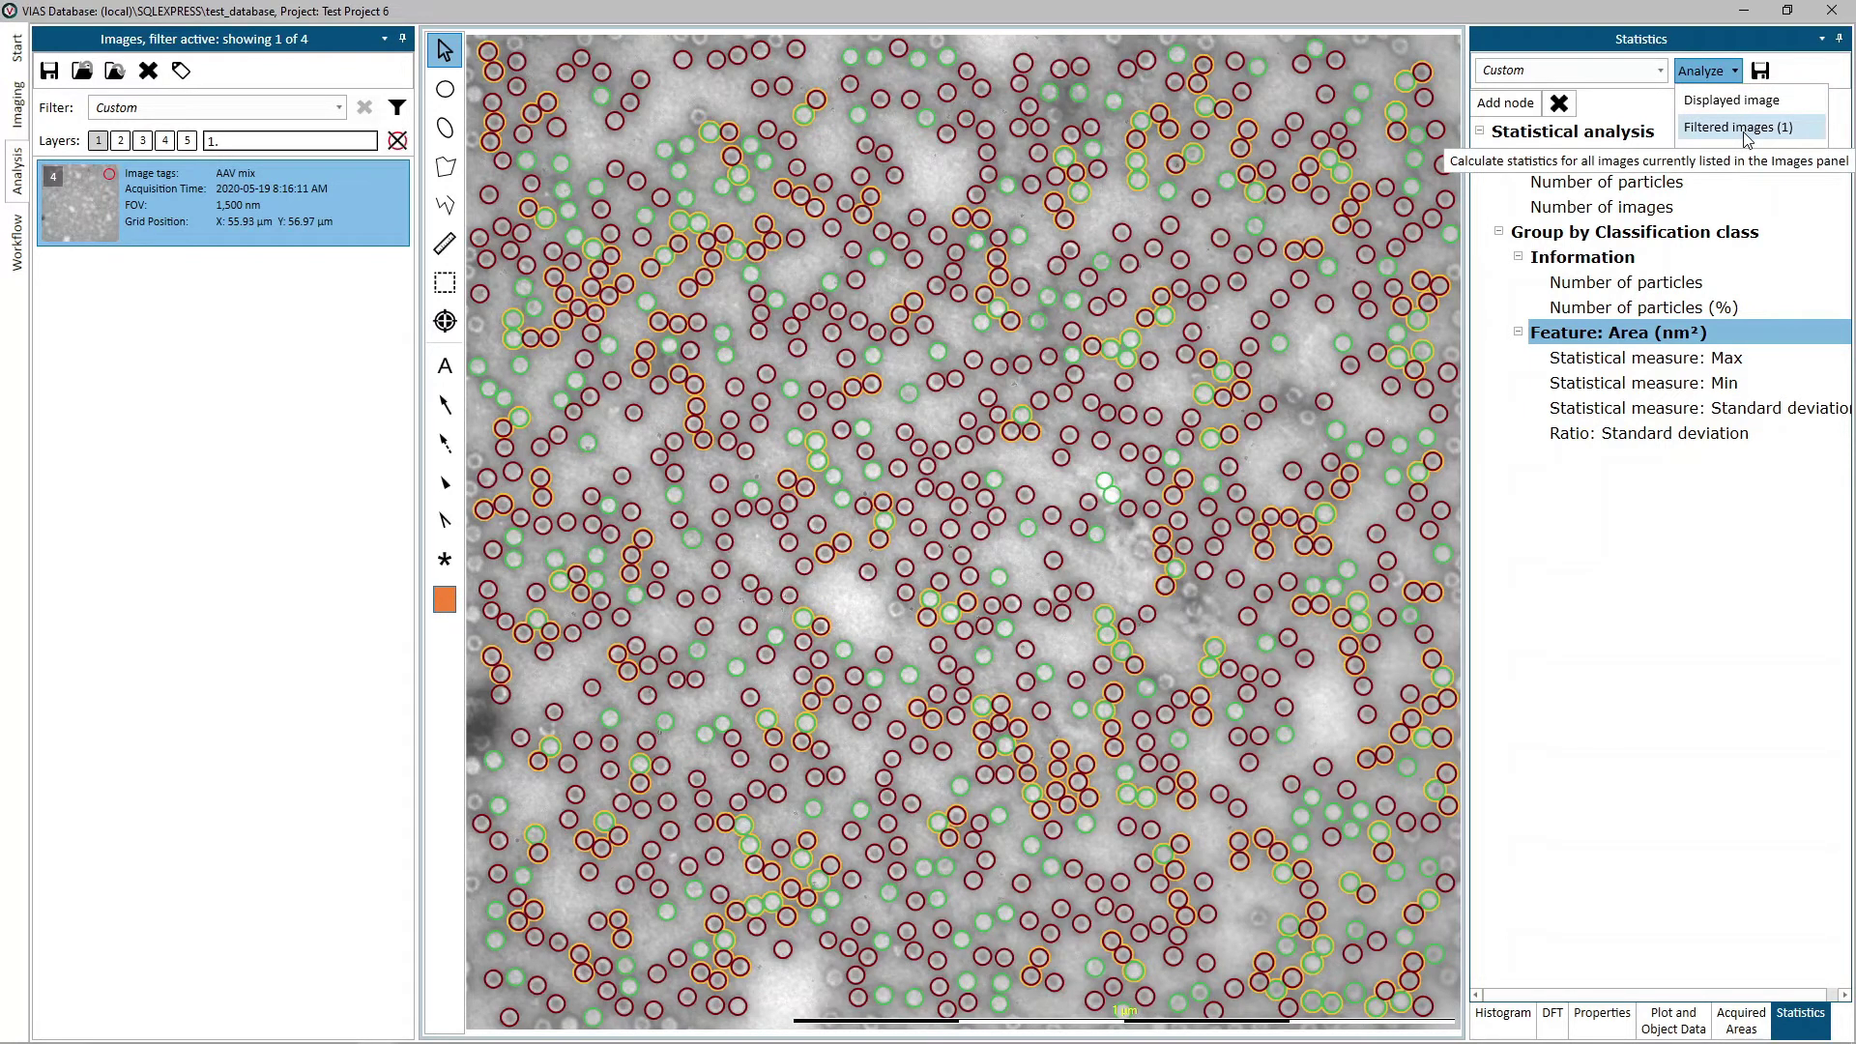
left_click(1746, 126)
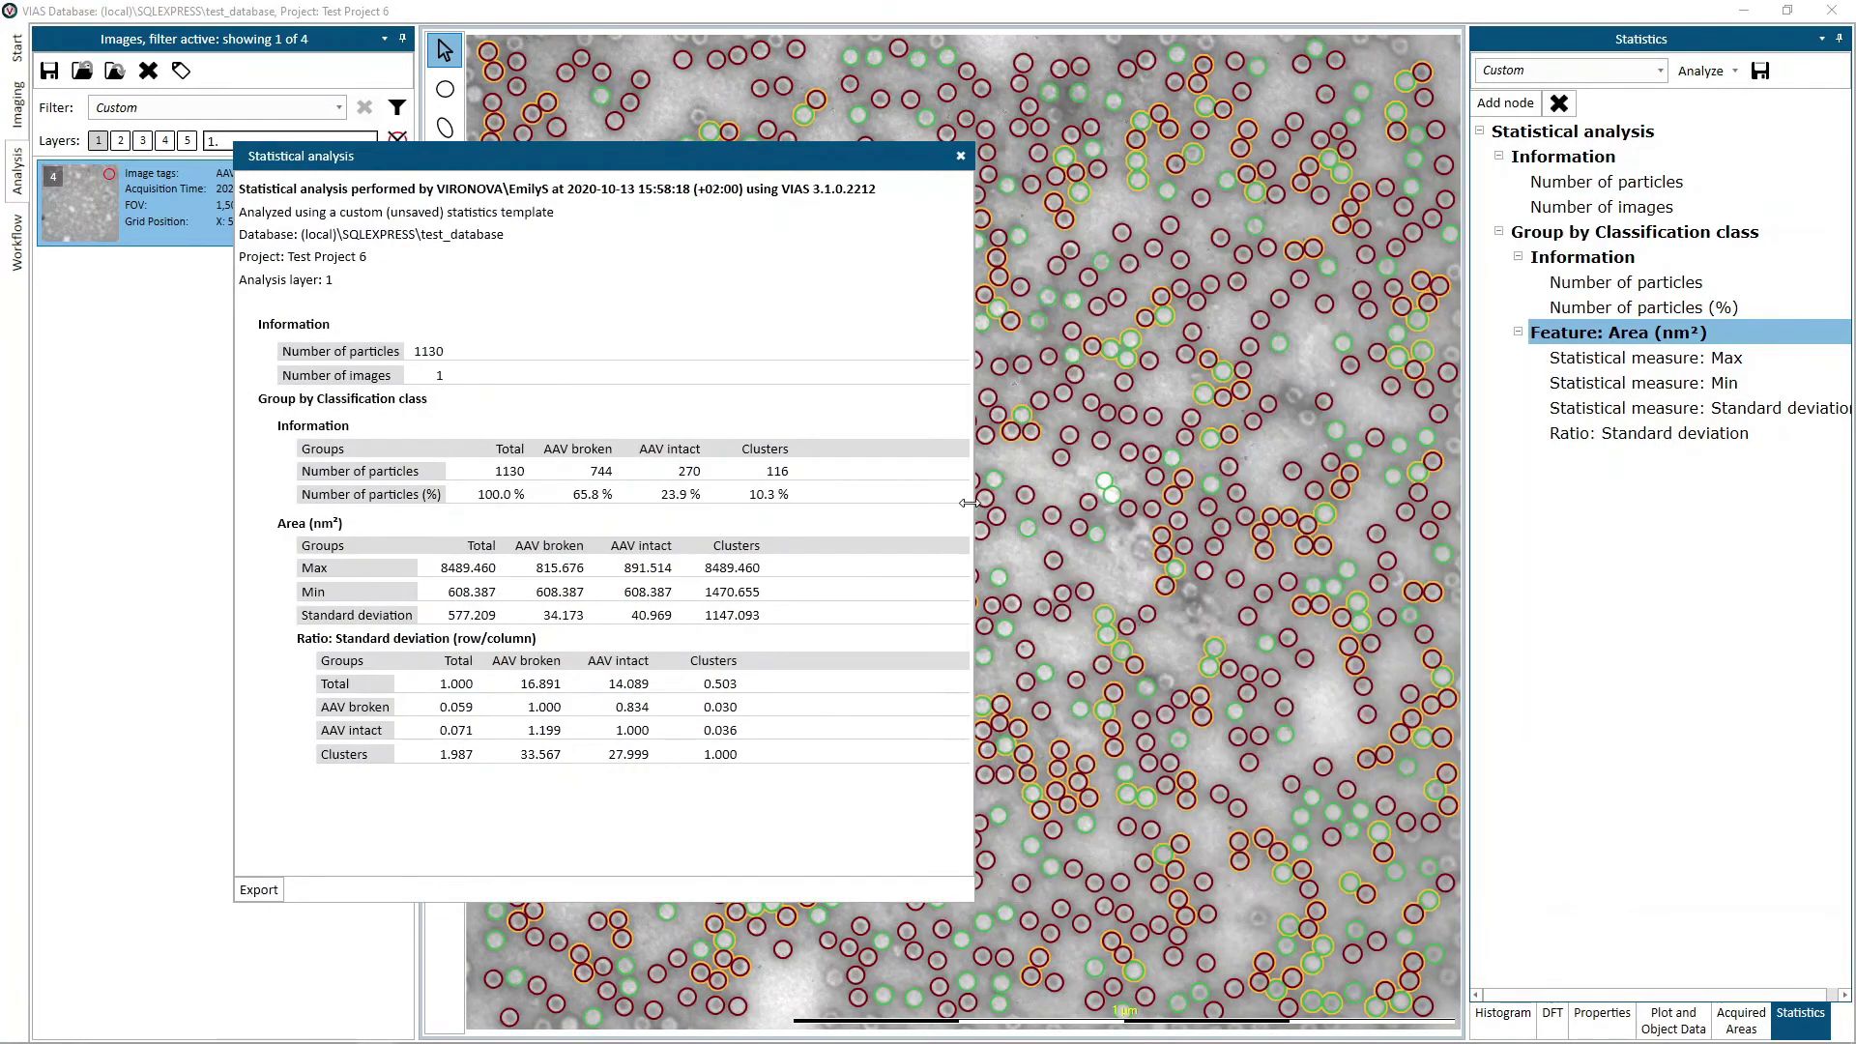
left_click_drag(727, 165, 1107, 164)
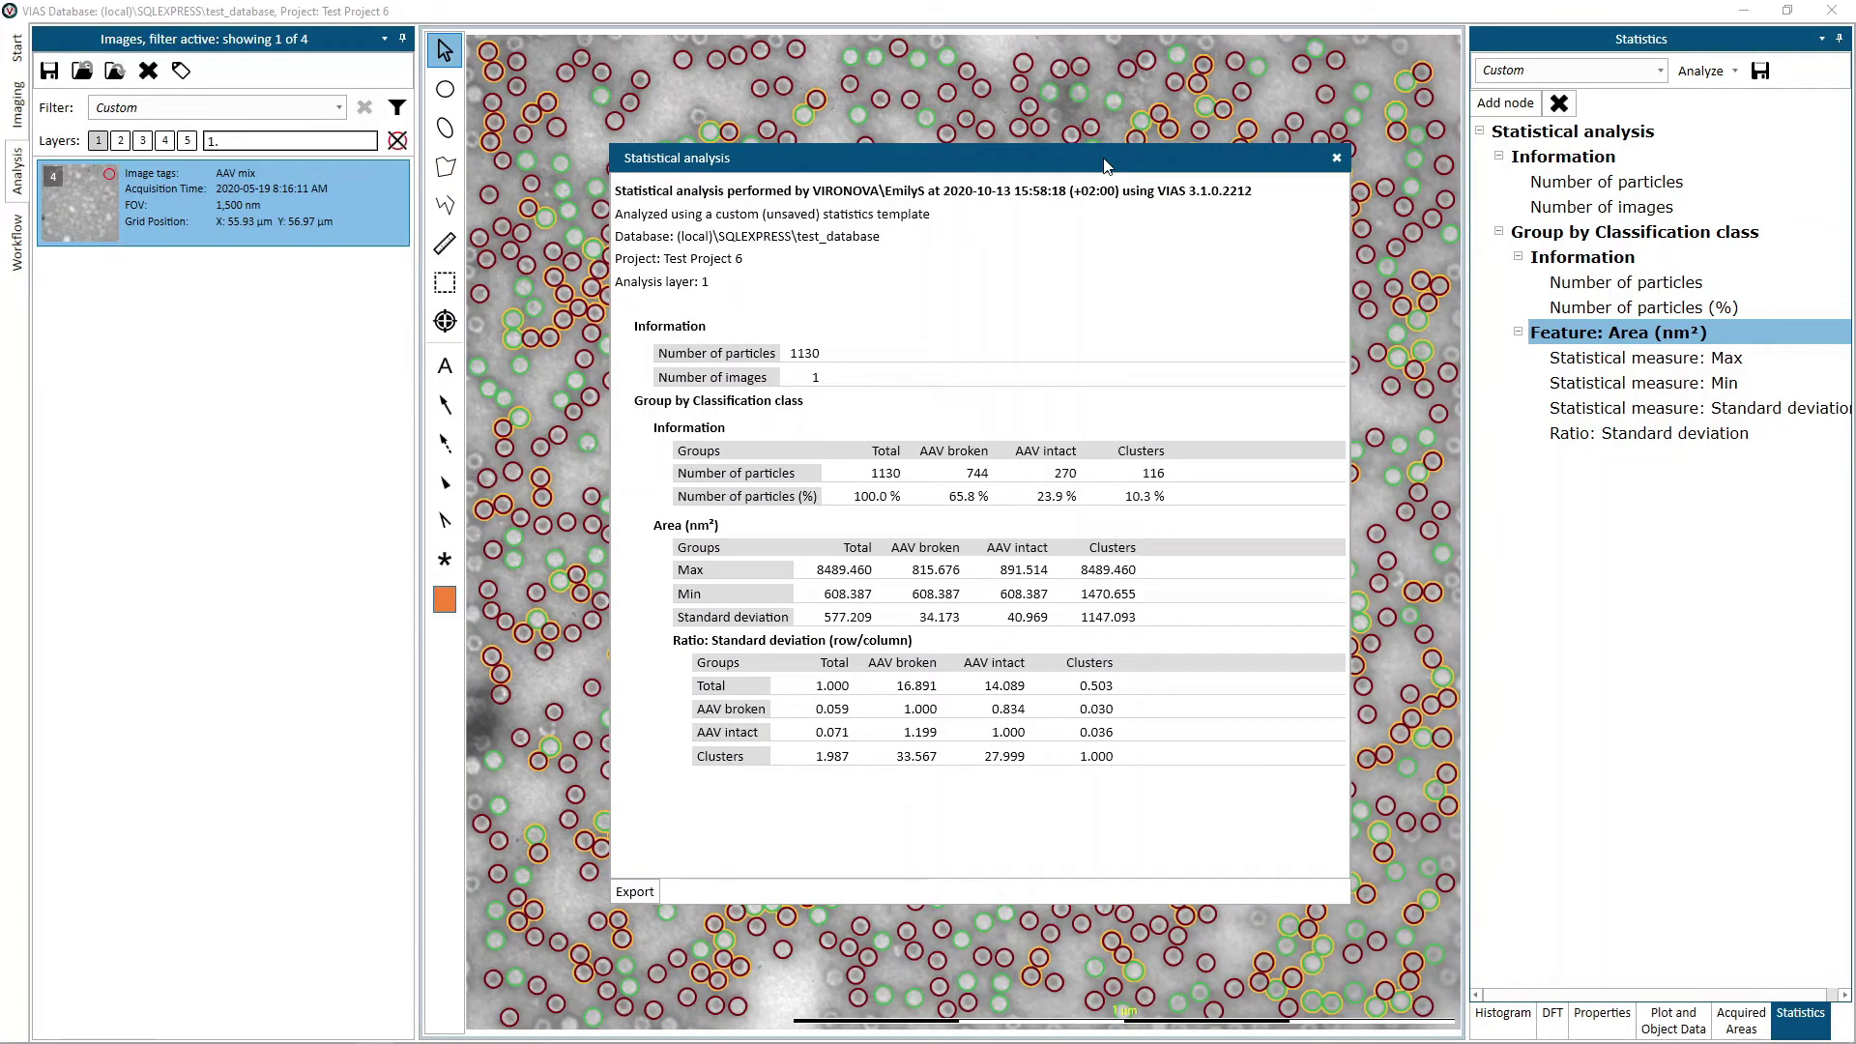
Export the analysis results to the STATS folder as Statistical Analysis Tree-TestProject6-Area-SD2.txt and open that file in Excel
left_click(636, 890)
left_click(1009, 738)
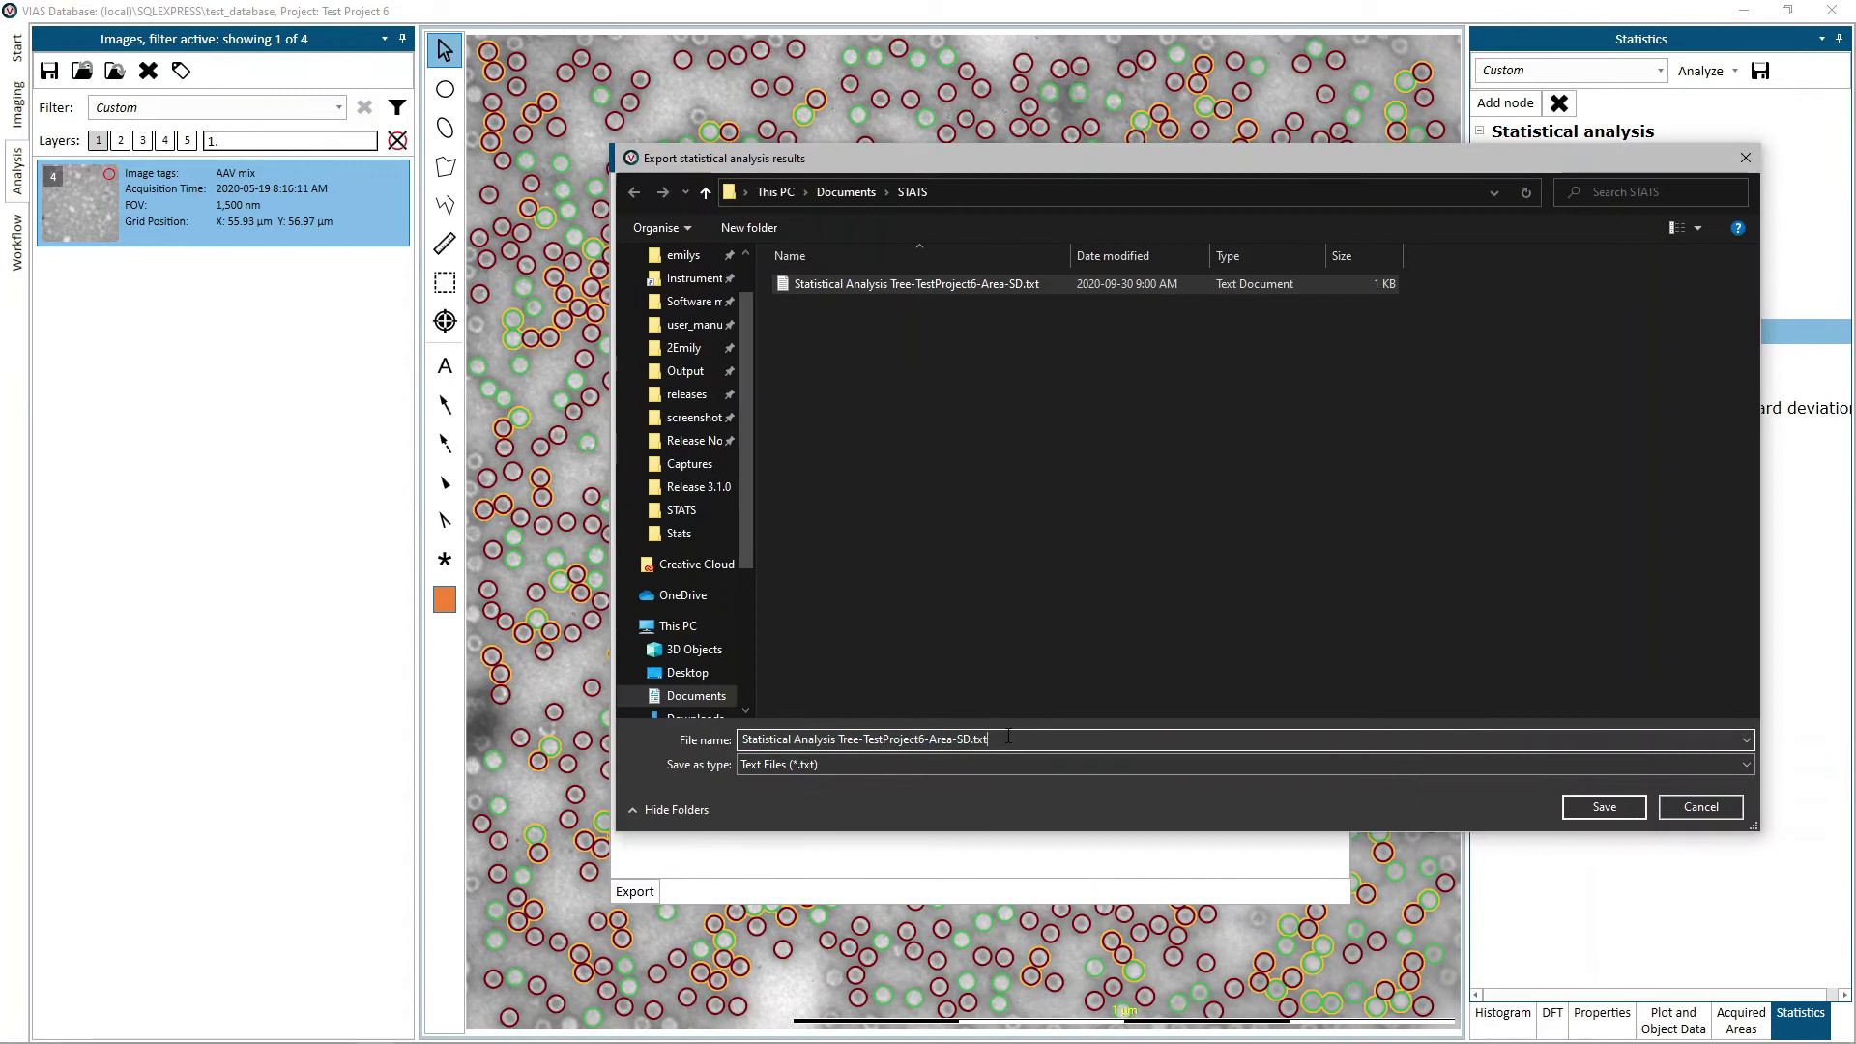
left_click(1604, 806)
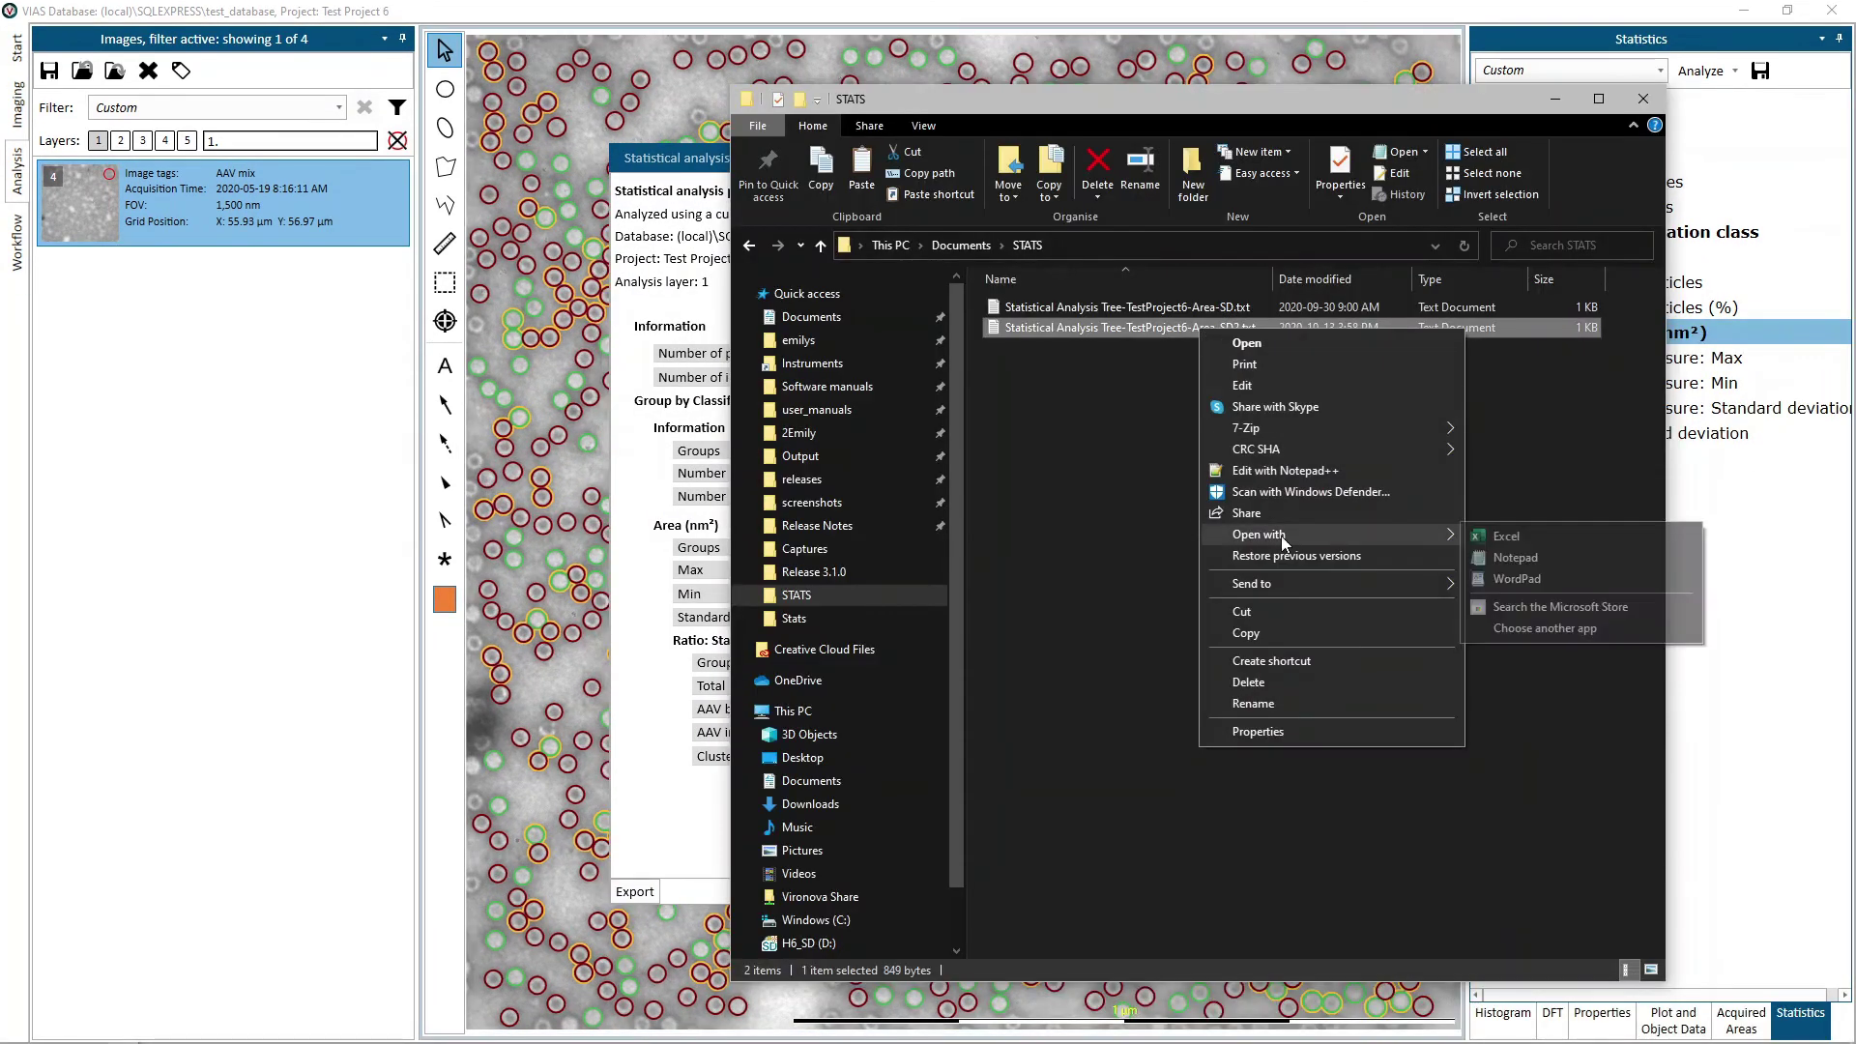
left_click(1440, 538)
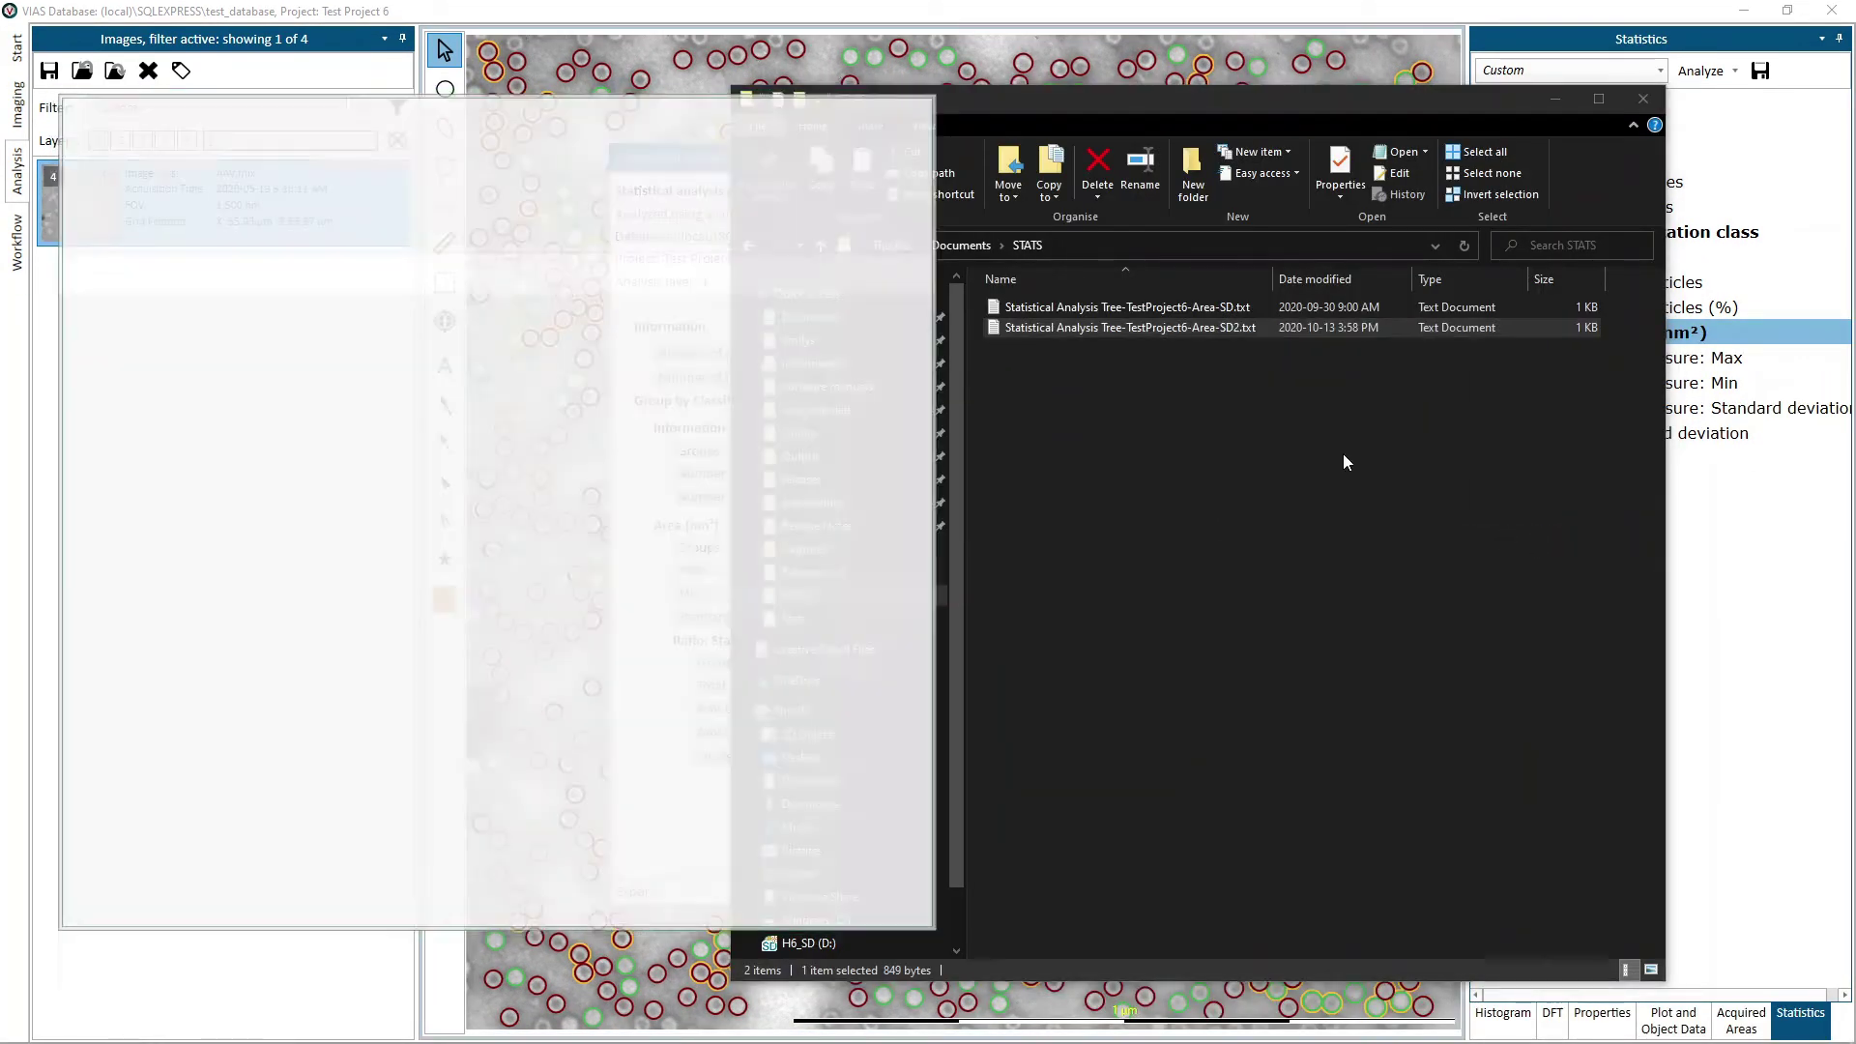
Split the Number of particles and Number of images entries in C5:C6 into separate columns using the semicolon delimiter
left_click_drag(194, 396, 221, 422)
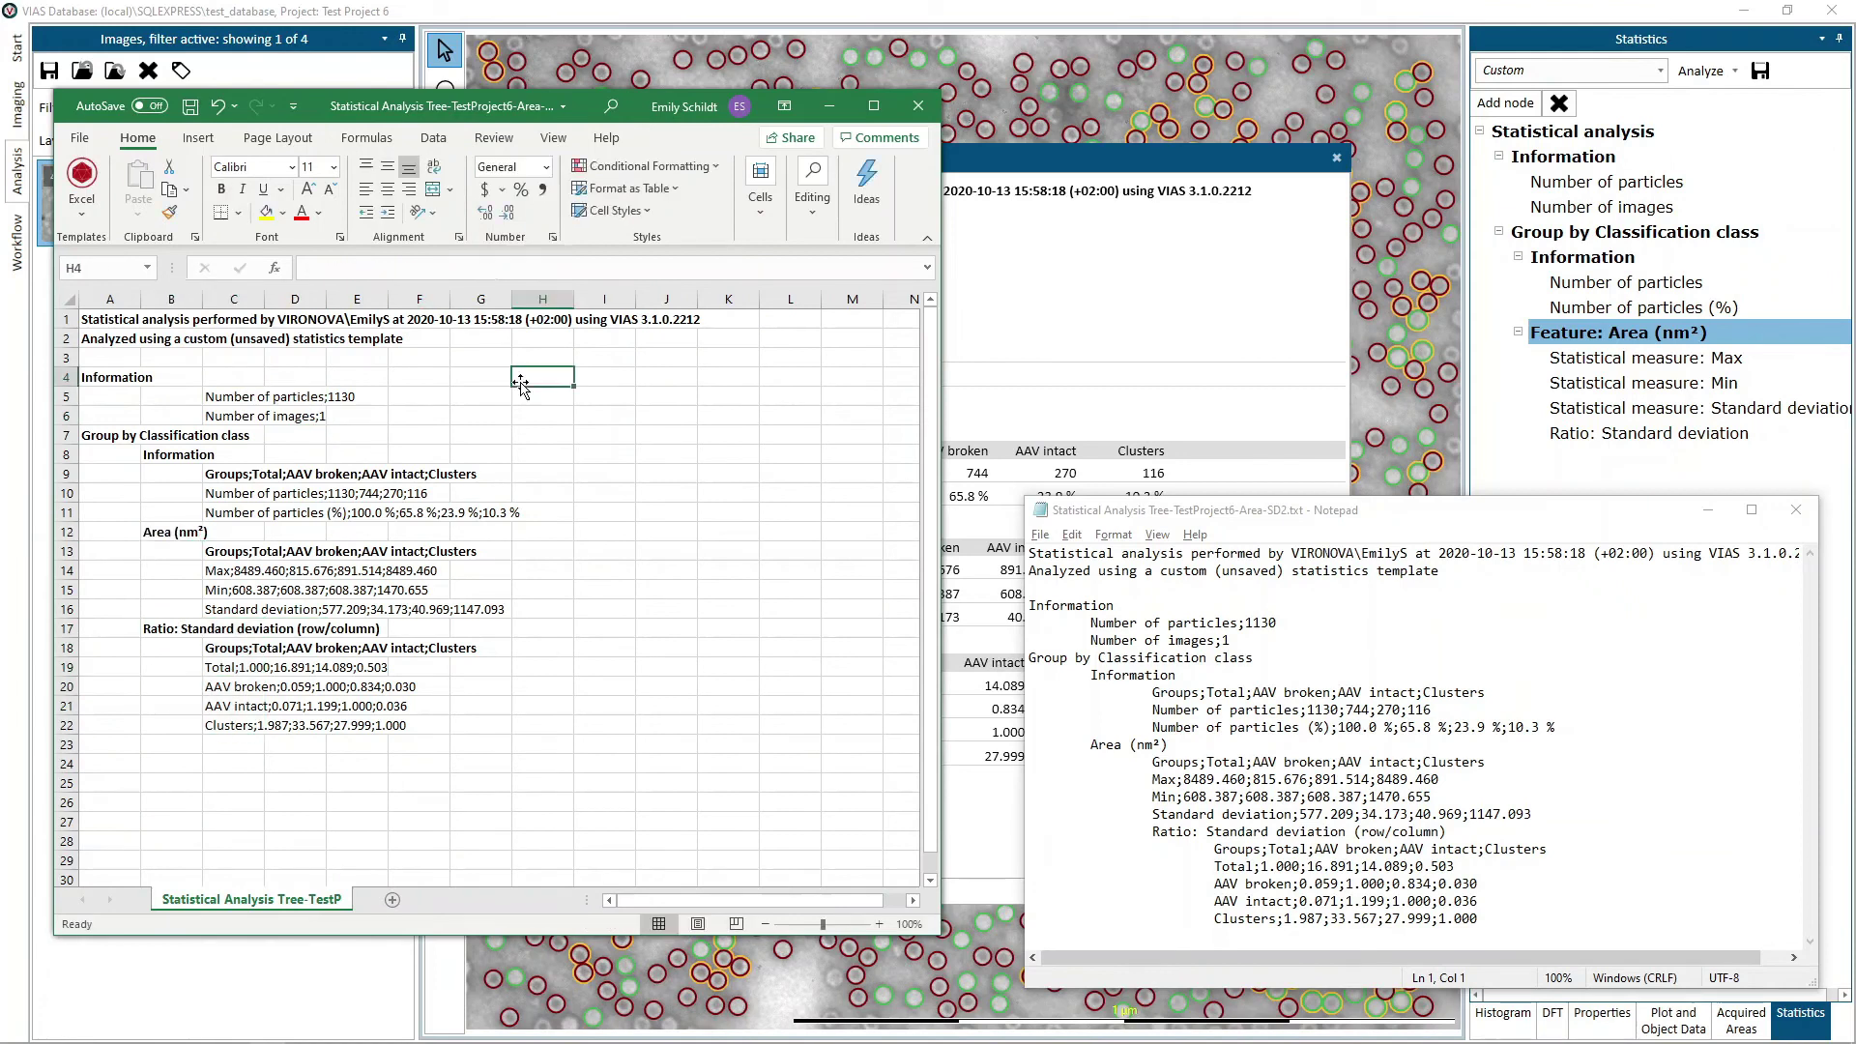
left_click_drag(233, 396, 233, 416)
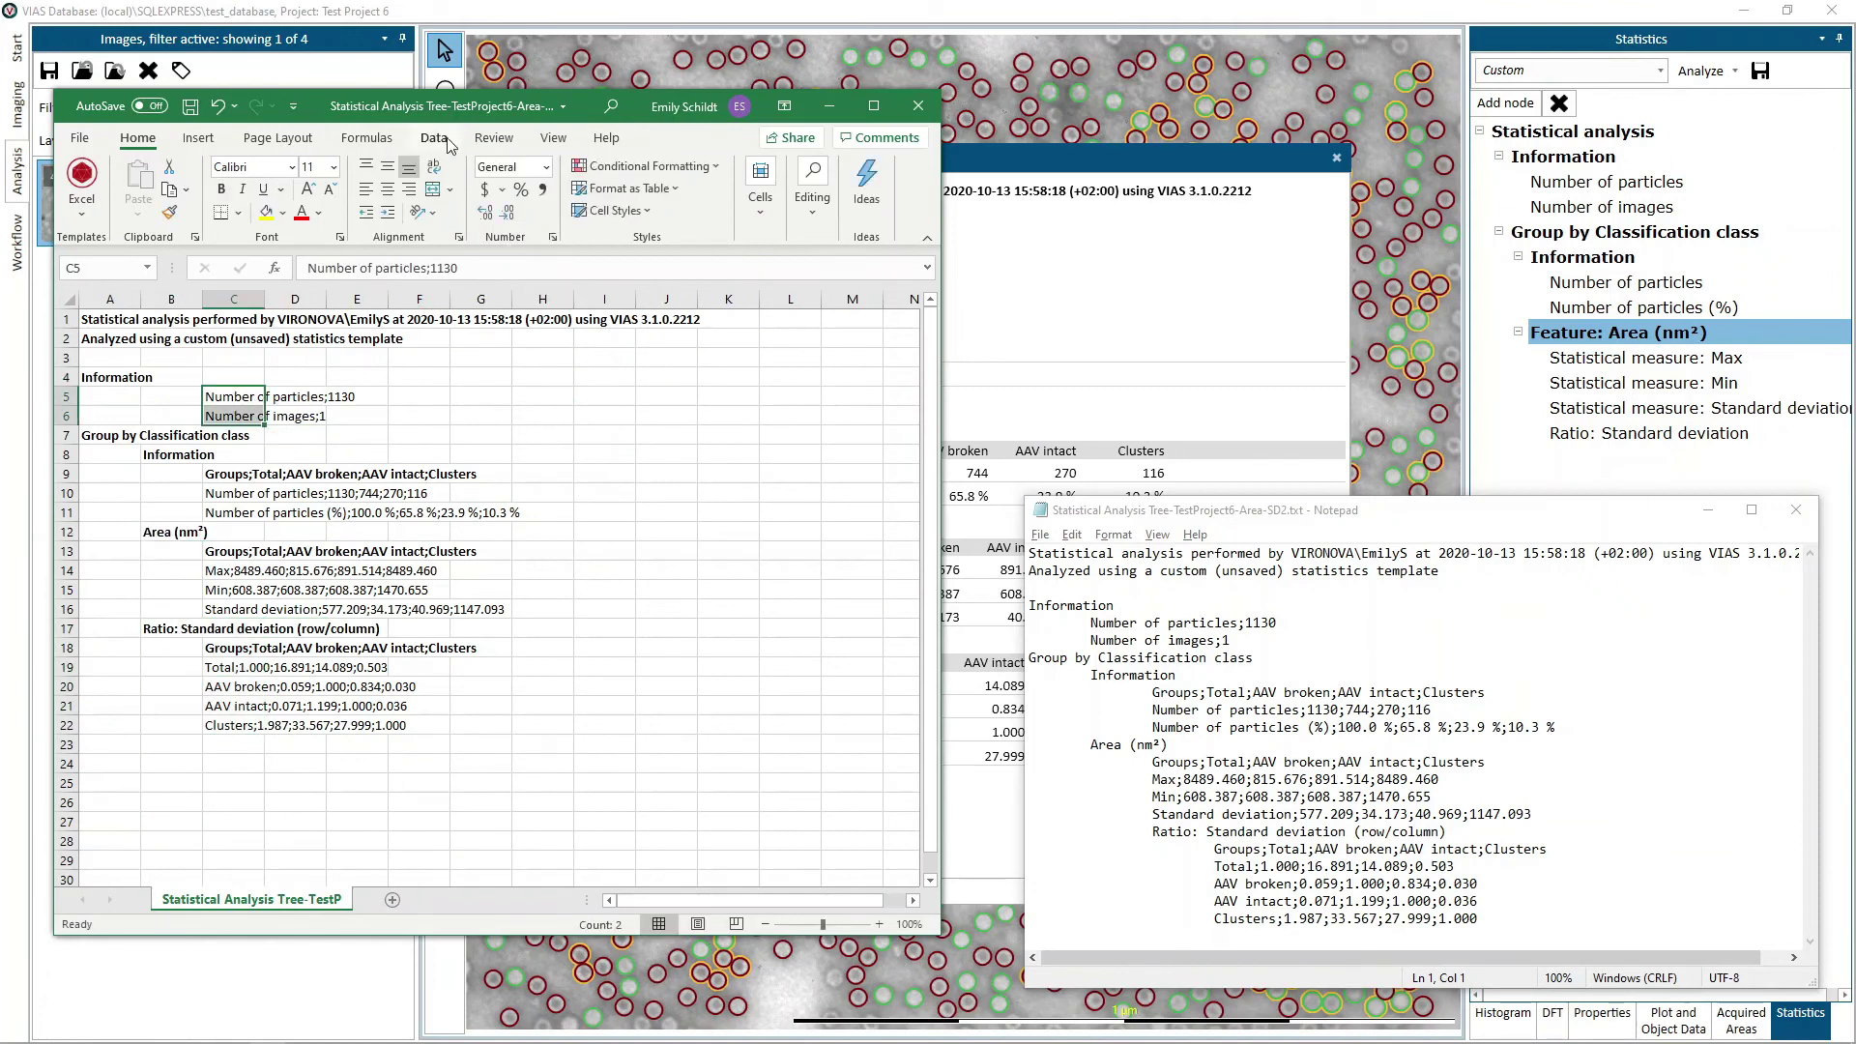
left_click(433, 137)
left_click(648, 189)
left_click(931, 698)
left_click(589, 432)
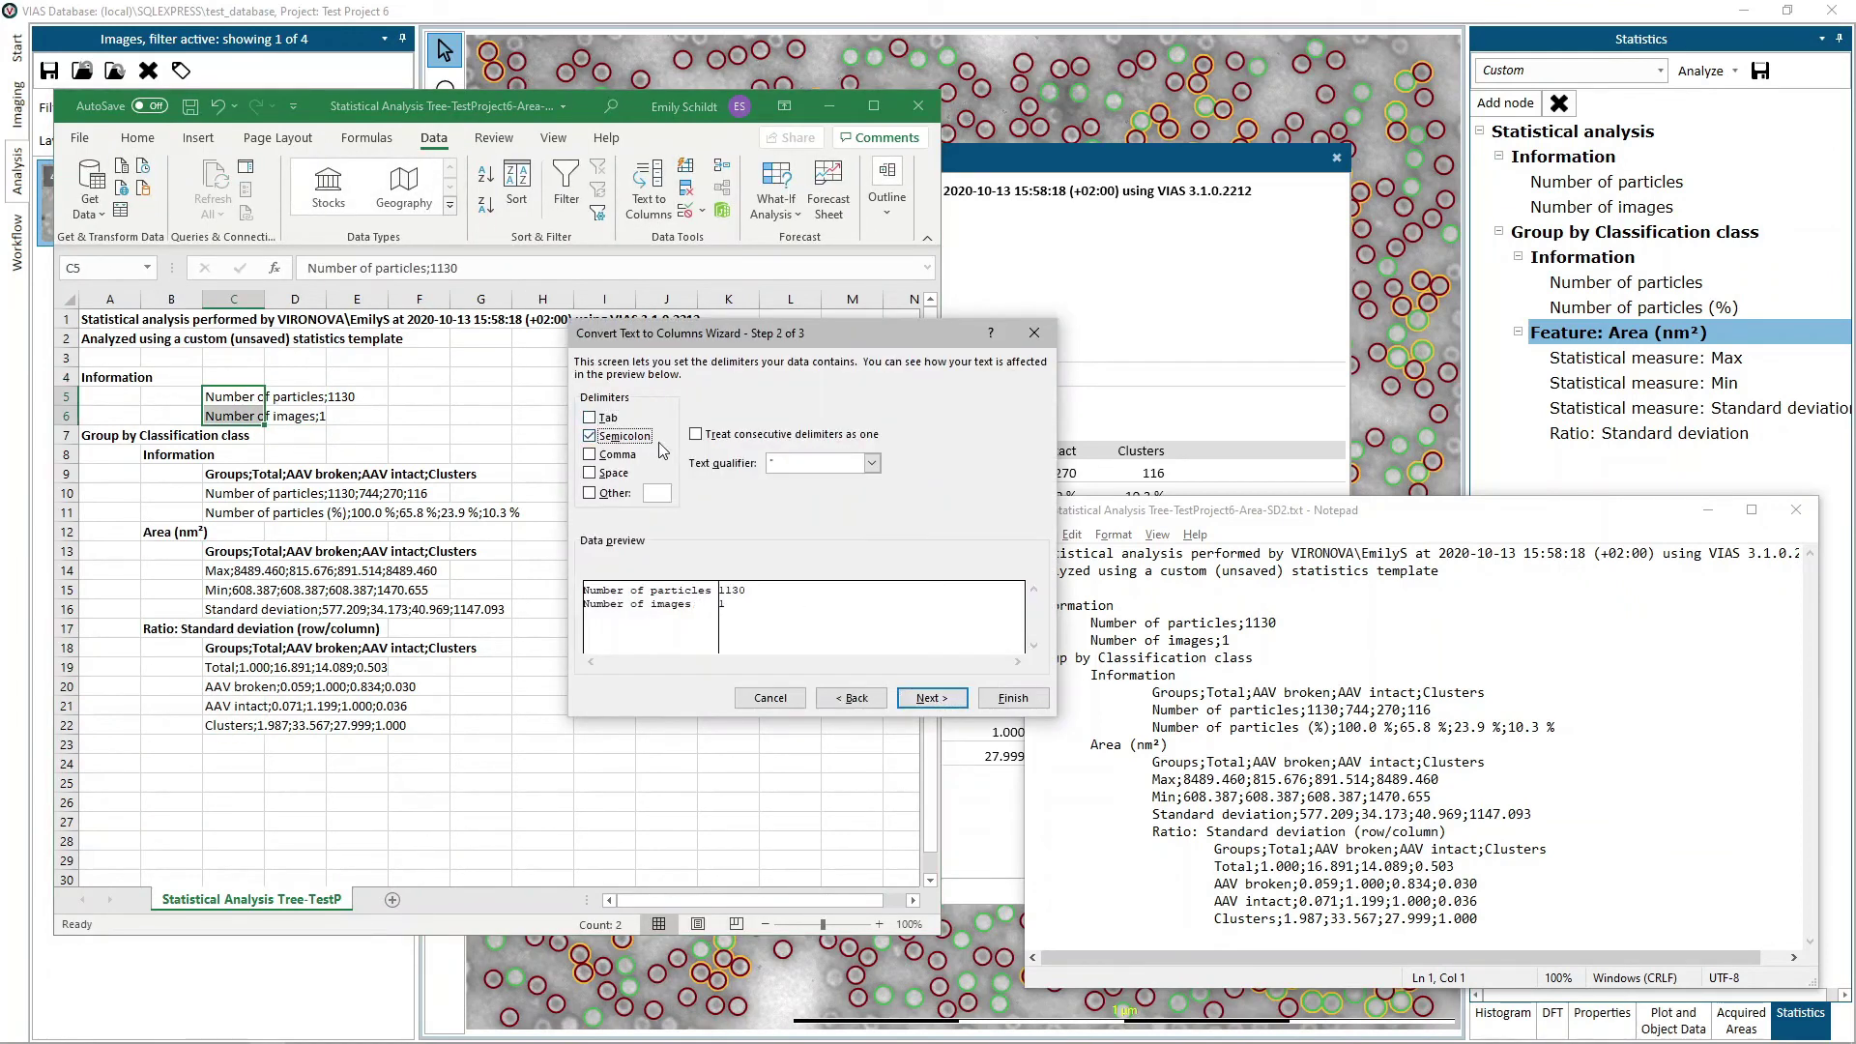
left_click(931, 698)
left_click(1011, 695)
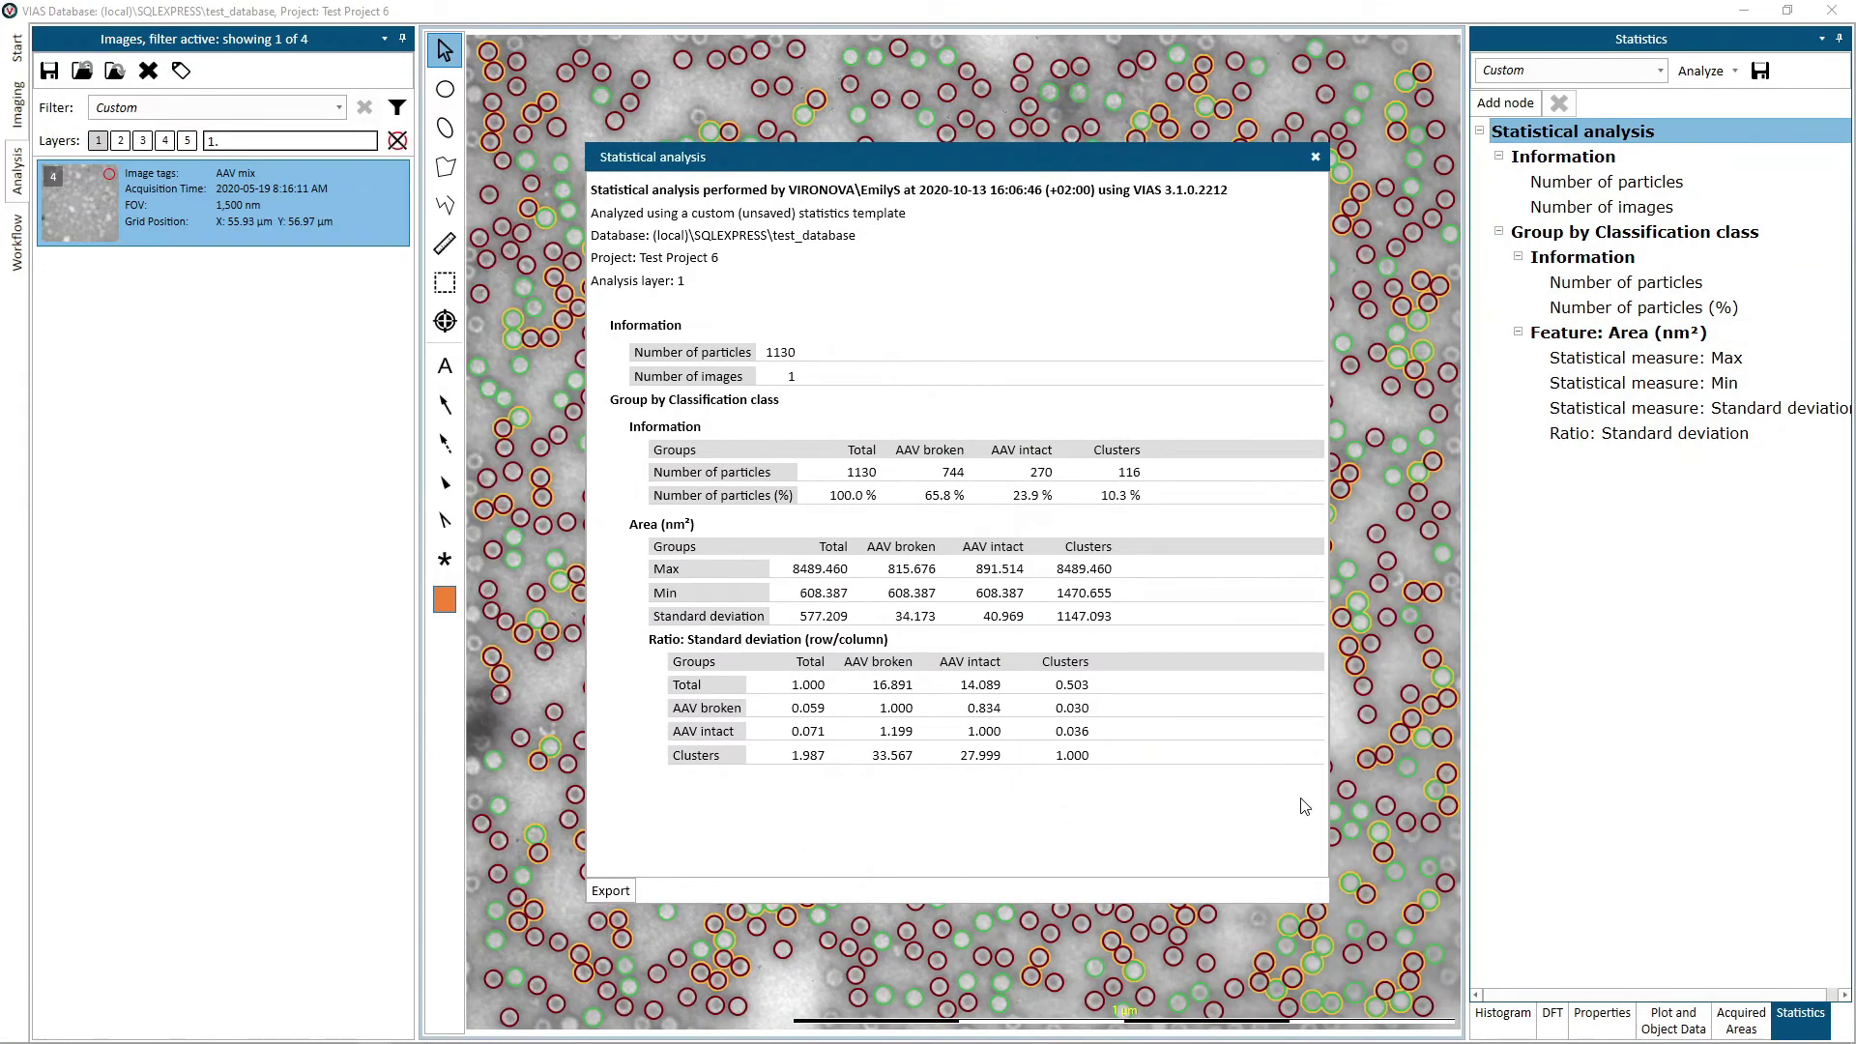
Dismiss the statistical results in VIAS, then close and reopen Test Project 6 to return to its Analysis view
left_click(1315, 157)
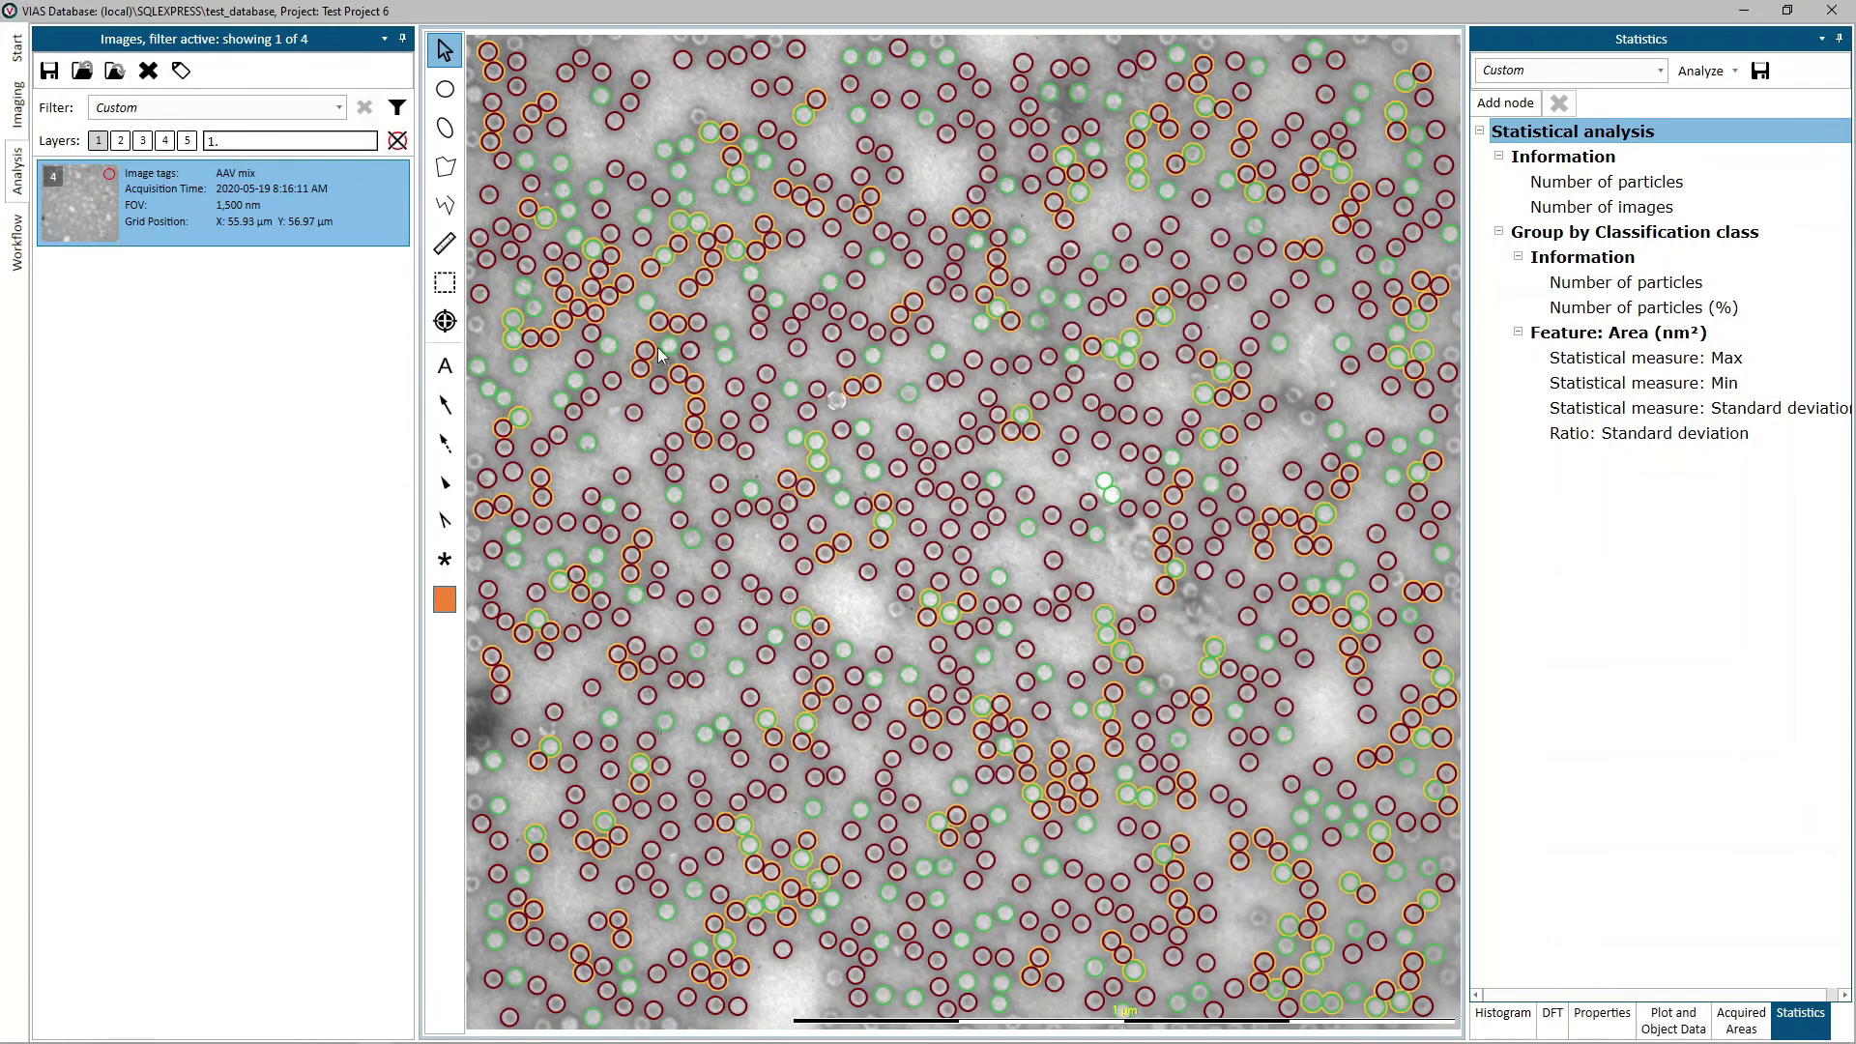
left_click(17, 48)
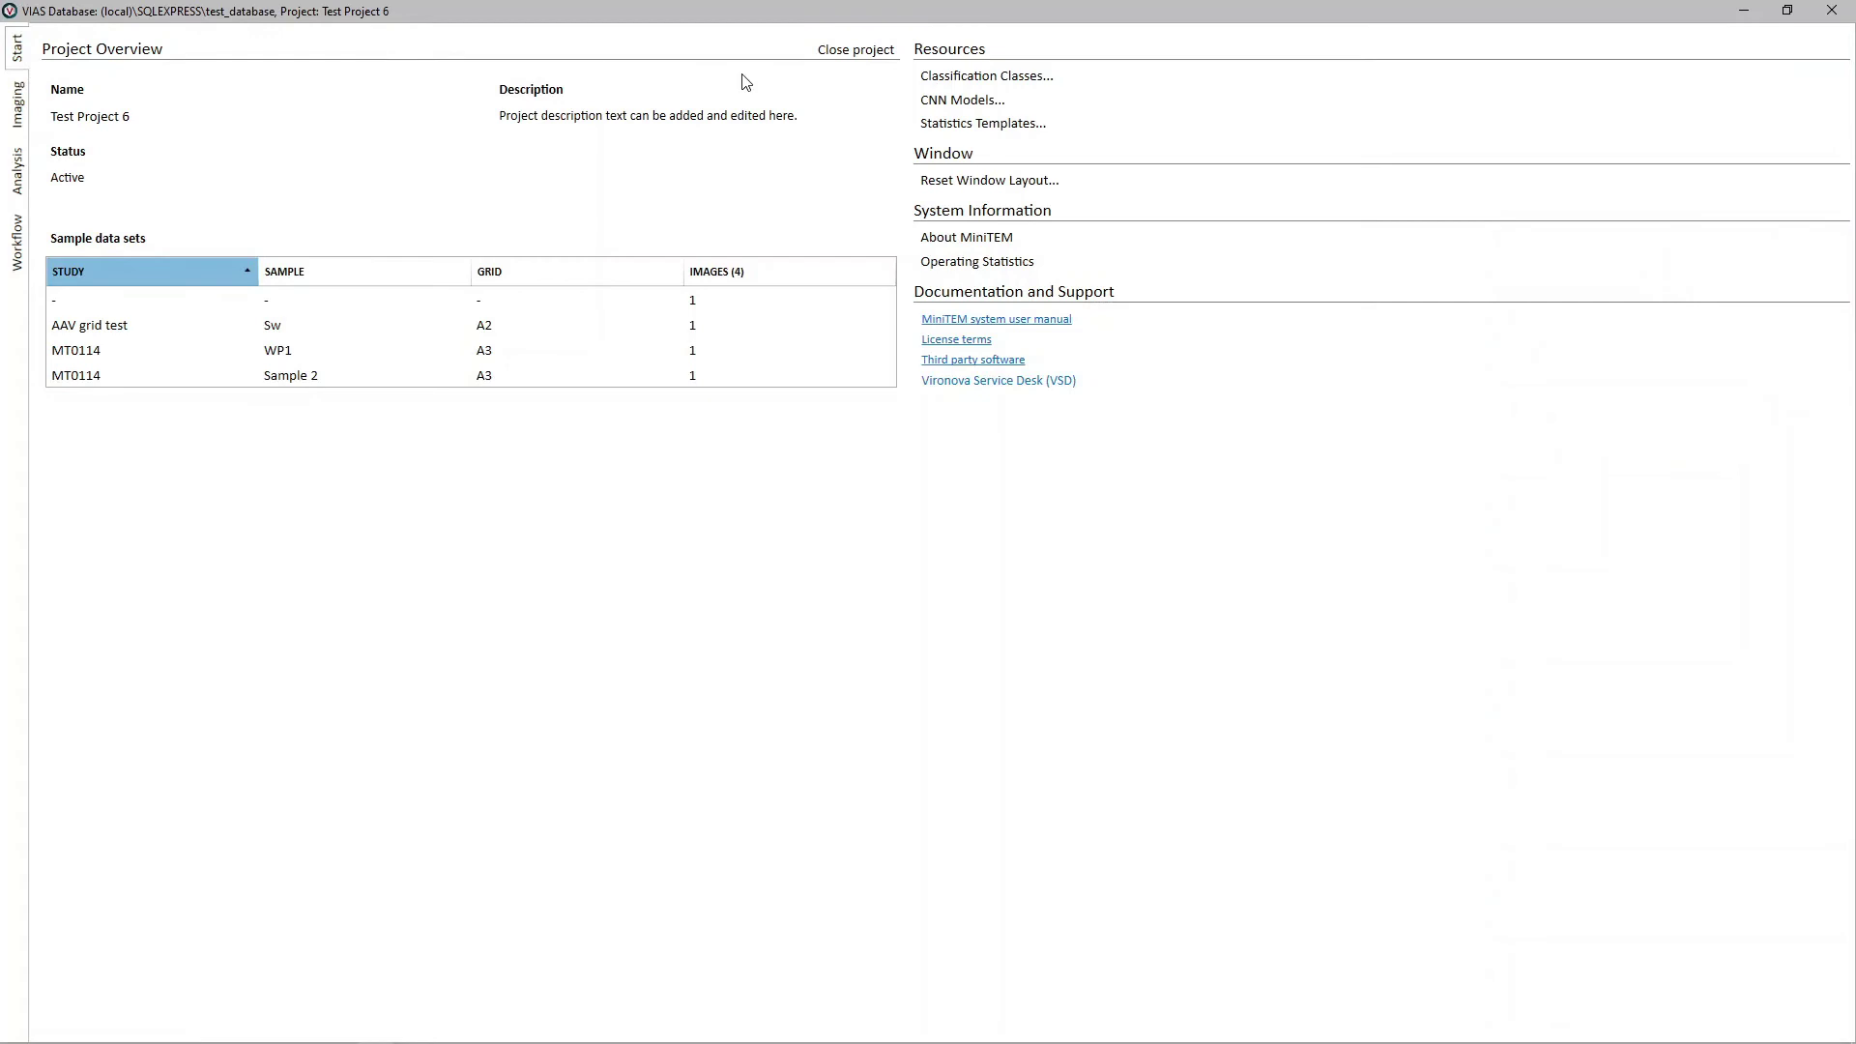
left_click(878, 54)
double_click(141, 137)
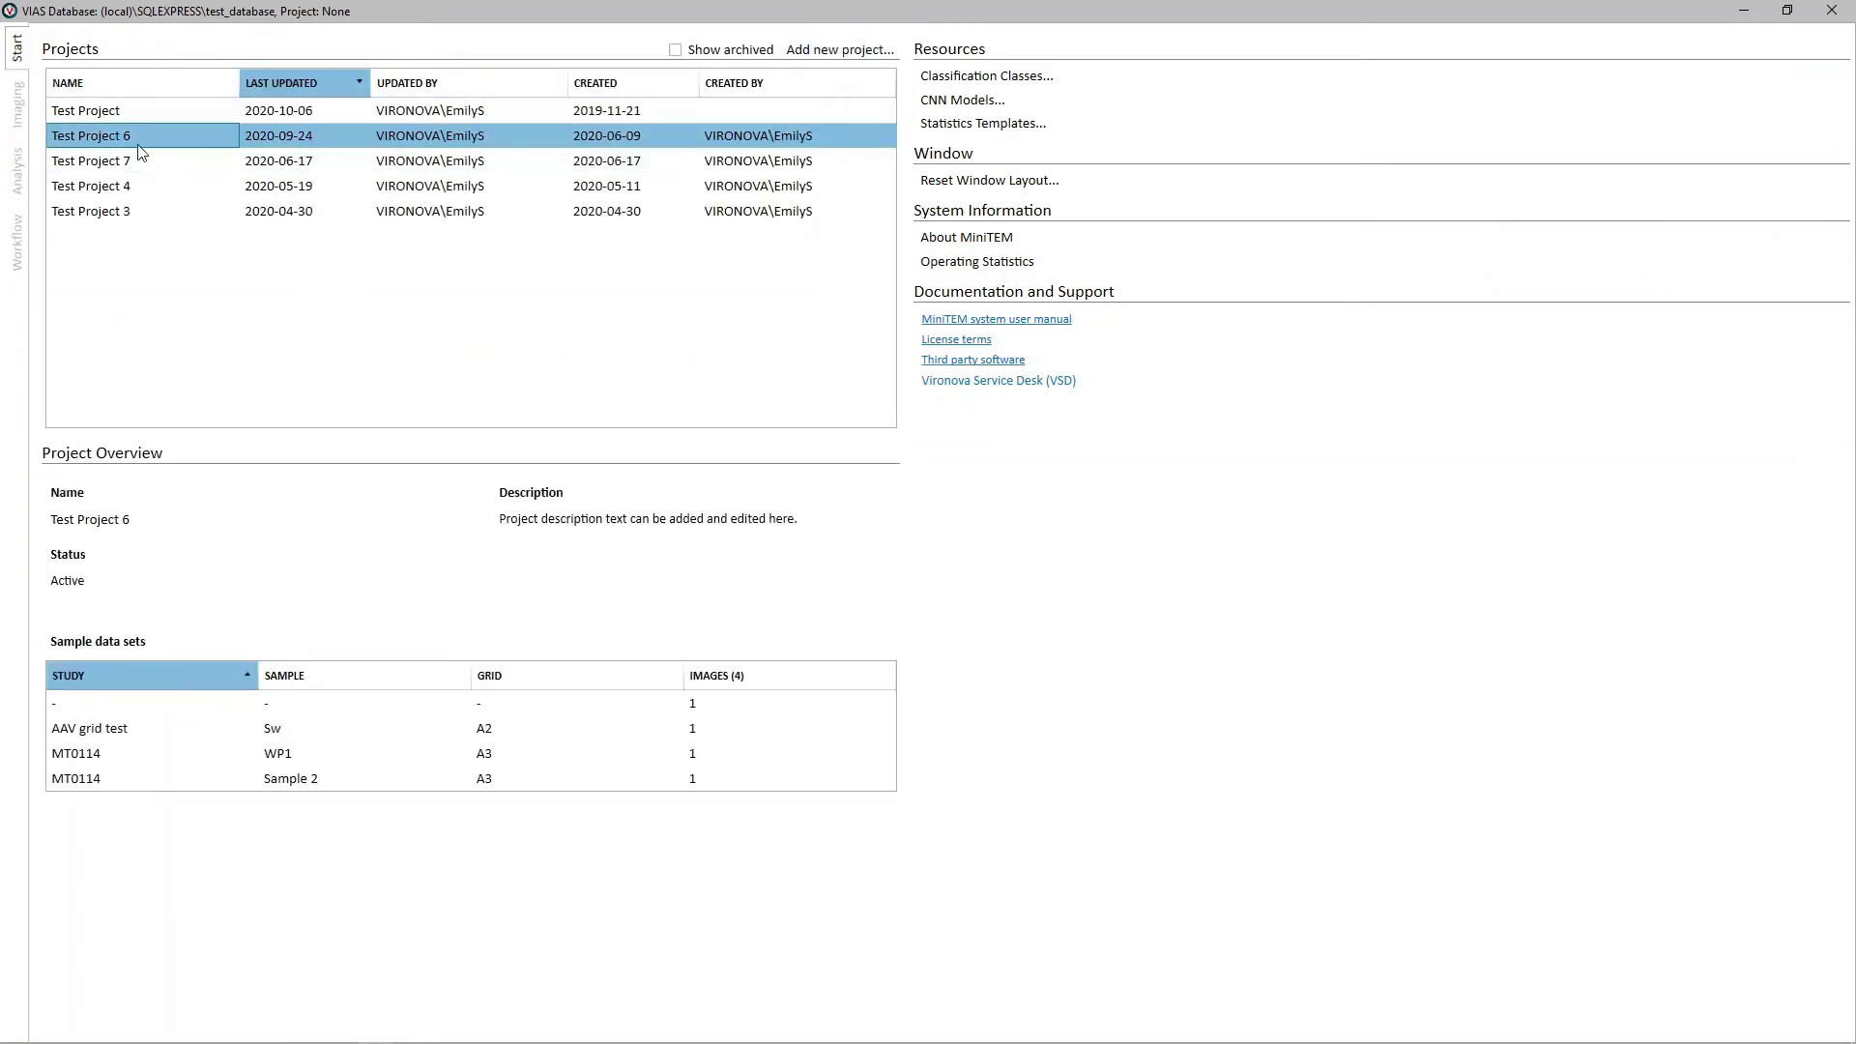
left_click(19, 198)
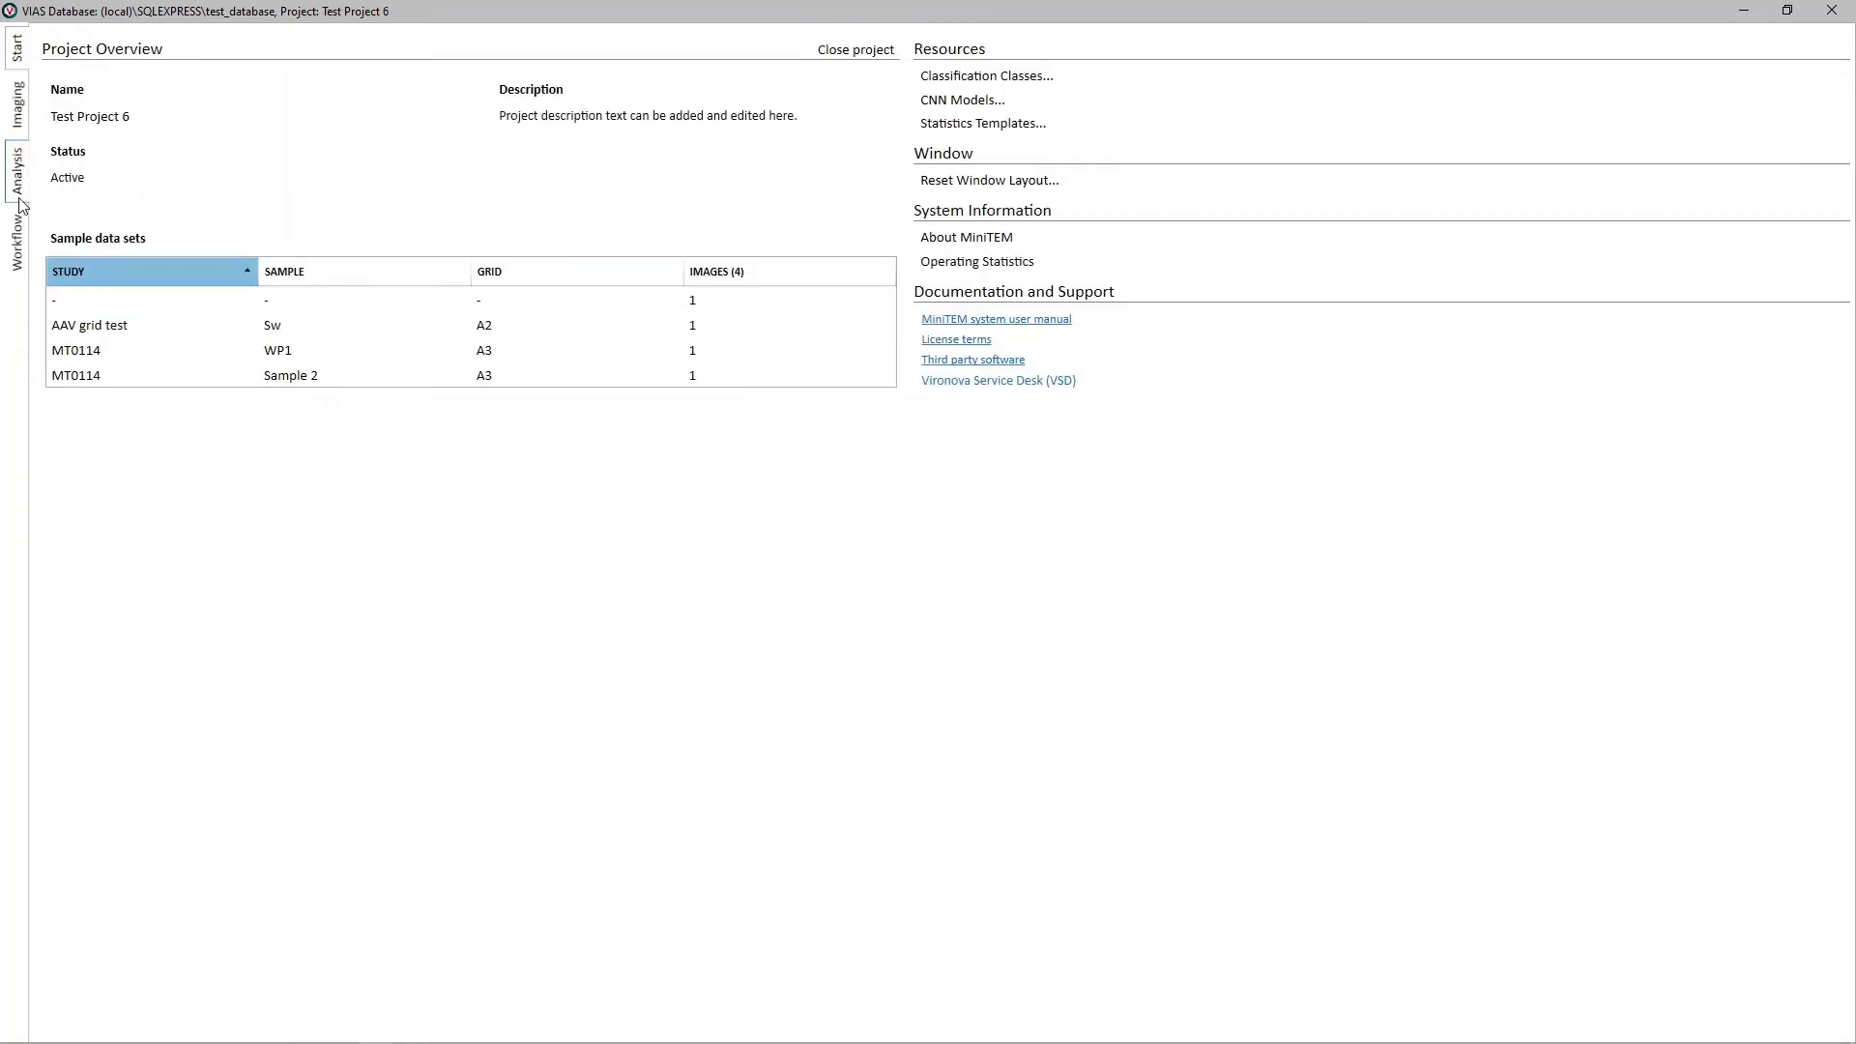